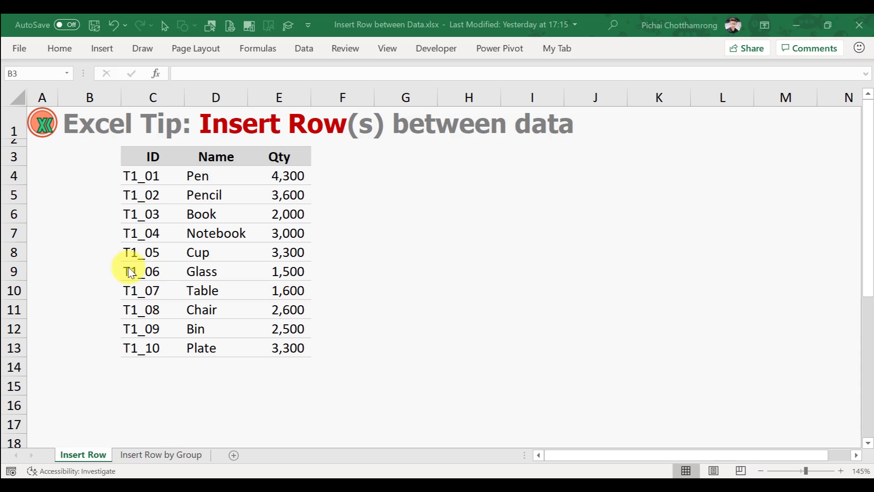
- Insert one blank row above the Pencil record and another above the Book record
click(18, 195)
right_click(14, 194)
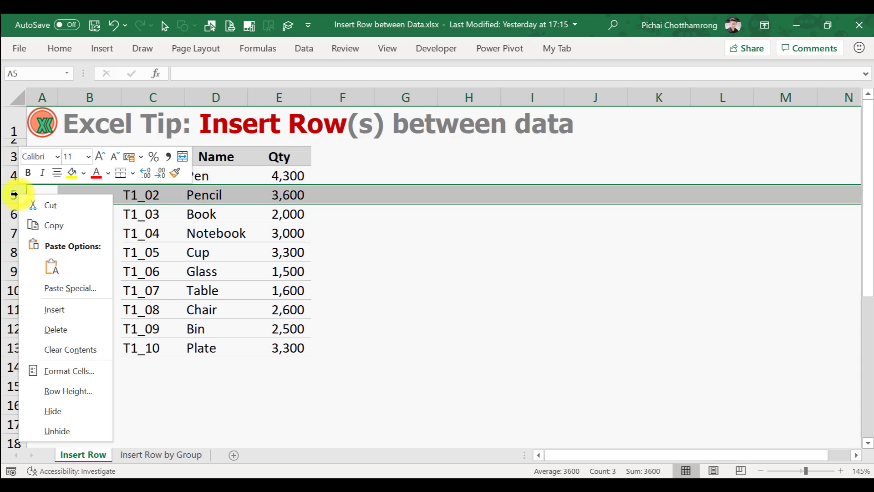
click(82, 309)
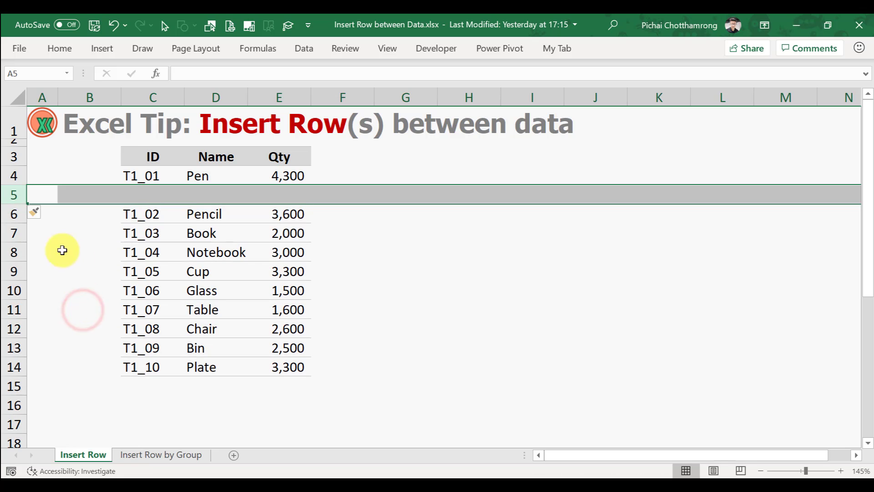
right_click(14, 232)
click(73, 342)
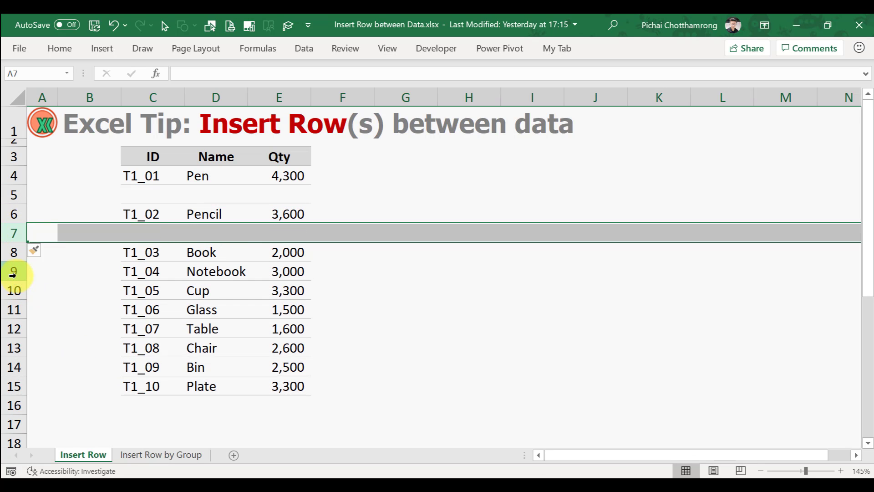
click(163, 399)
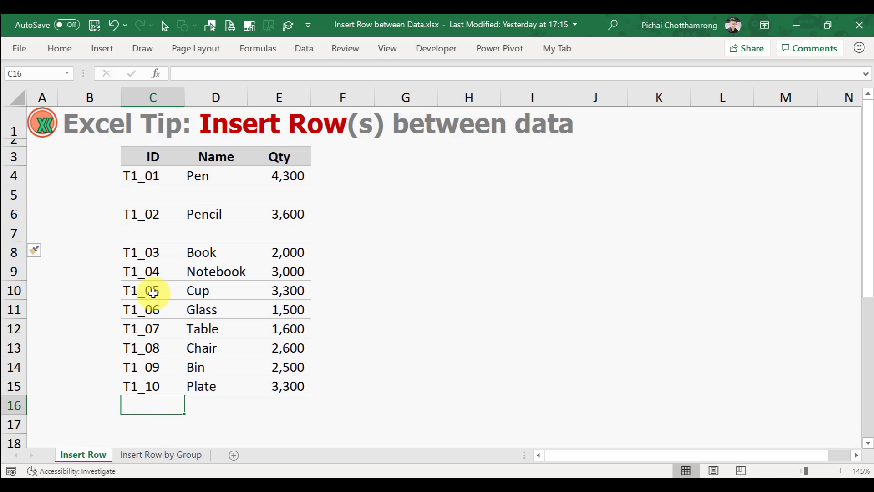
- Enter the header "Sort Seq." in cell B3, beside the ID header
click(106, 157)
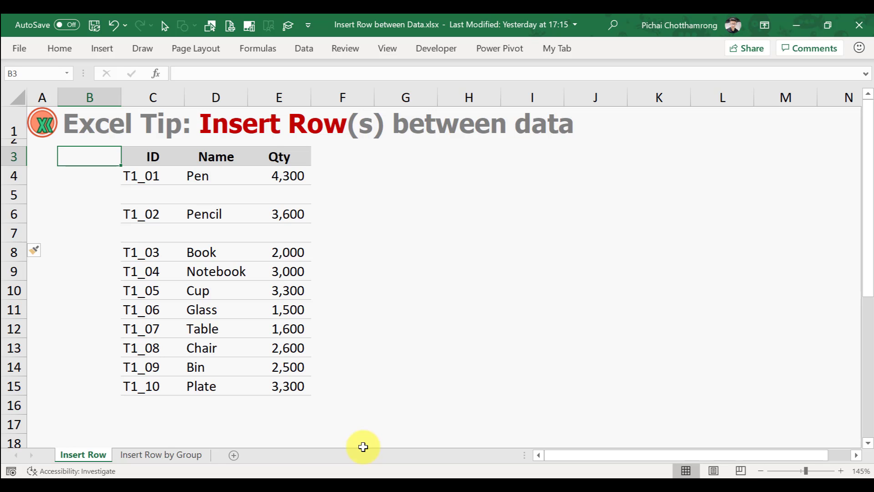
text(S)
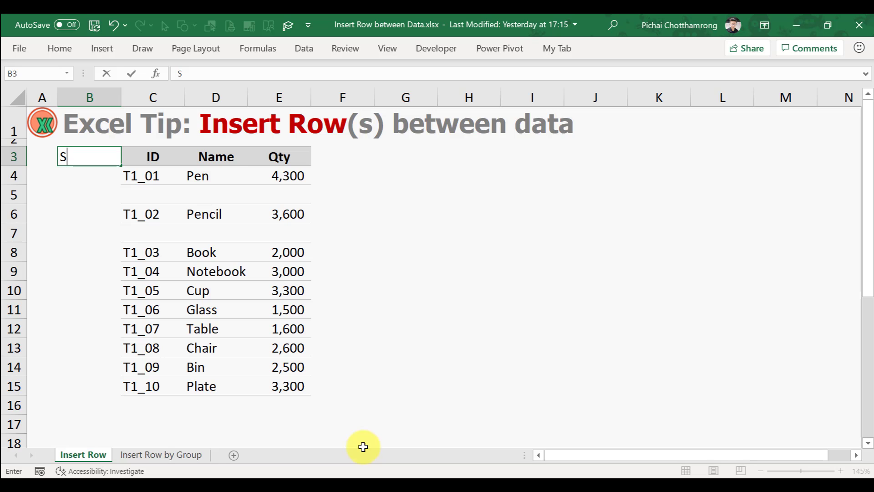
text(ort Sequ)
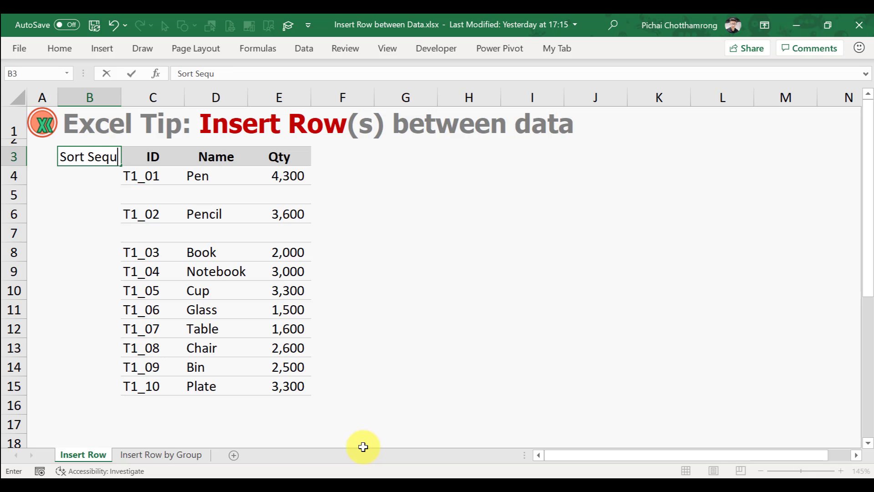
key(BackSpace)
text(.)
key(Return)
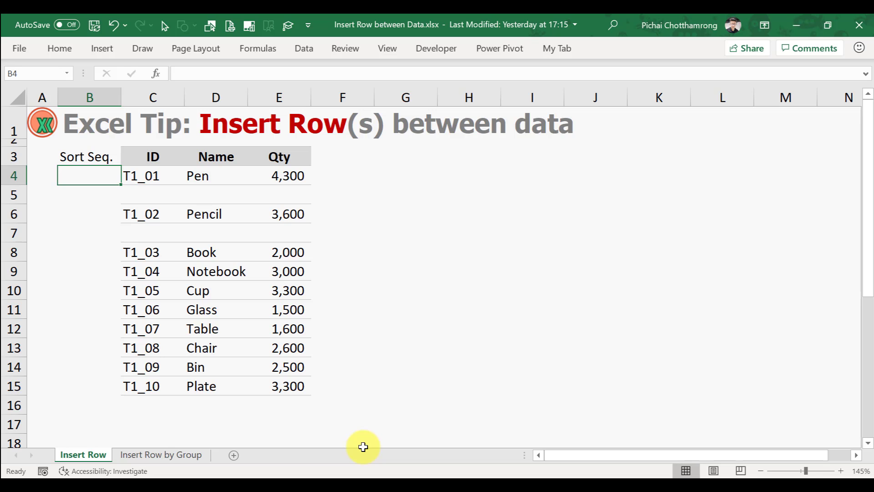
- Fill cells B4 to B7 with the sort numbers 1, 1, 2 and 2
text(1)
key(Return)
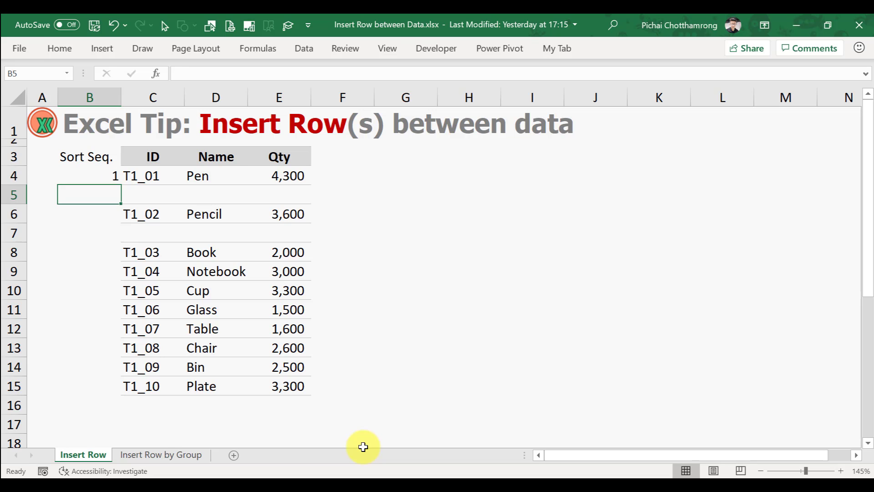
text(1)
key(Return)
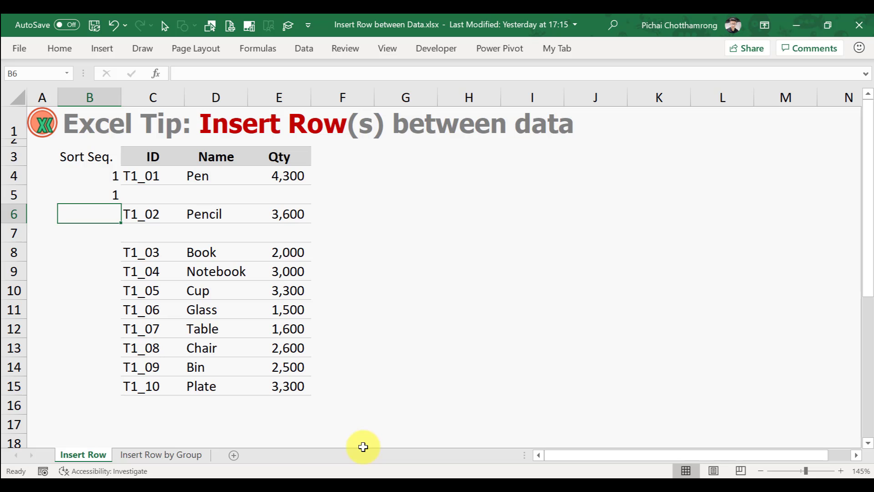
text(2)
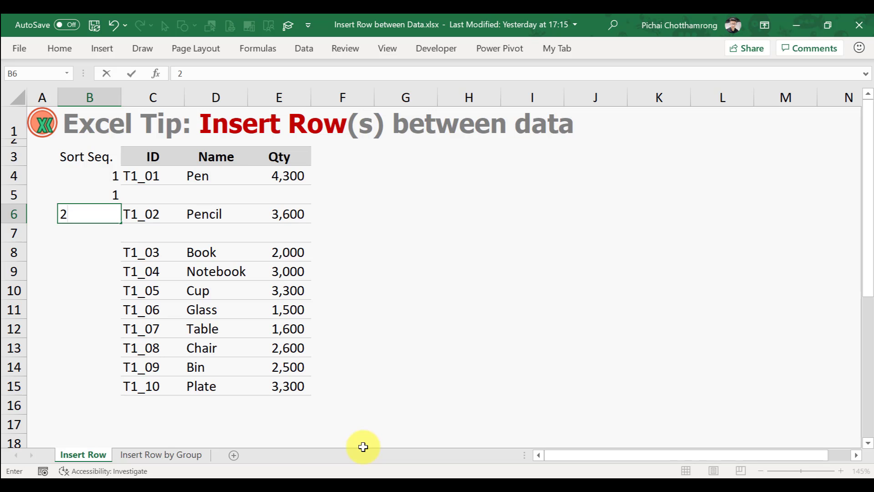
key(Return)
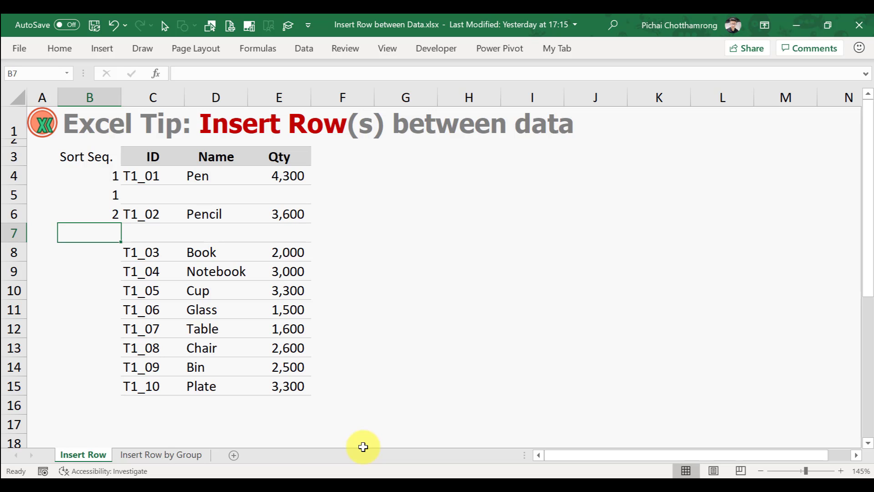
text(2)
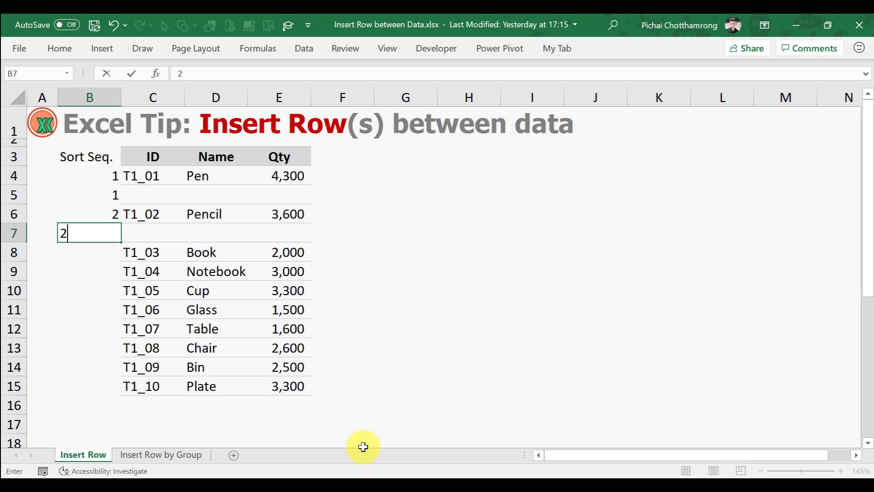
key(Return)
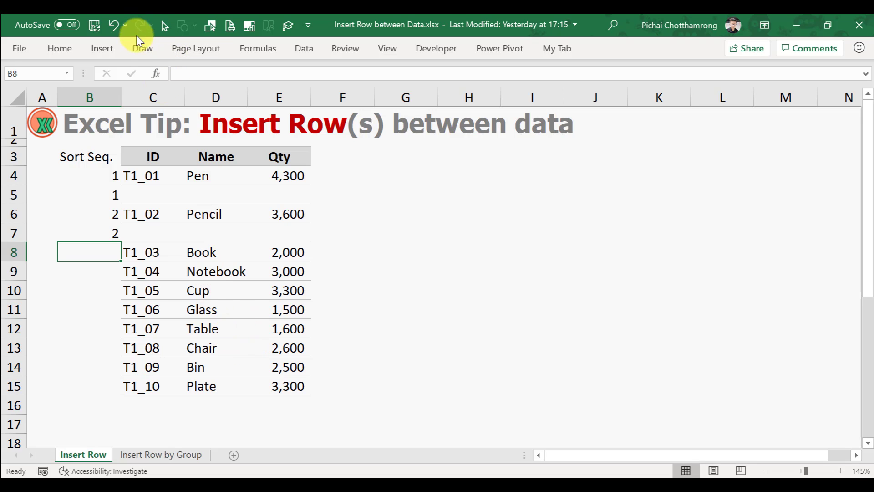
- Undo the sort numbers, the Sort Seq. header and both inserted blank rows
key(ctrl+z)
key(ctrl+z)
key(ctrl+z)
key(ctrl+z)
key(ctrl+z)
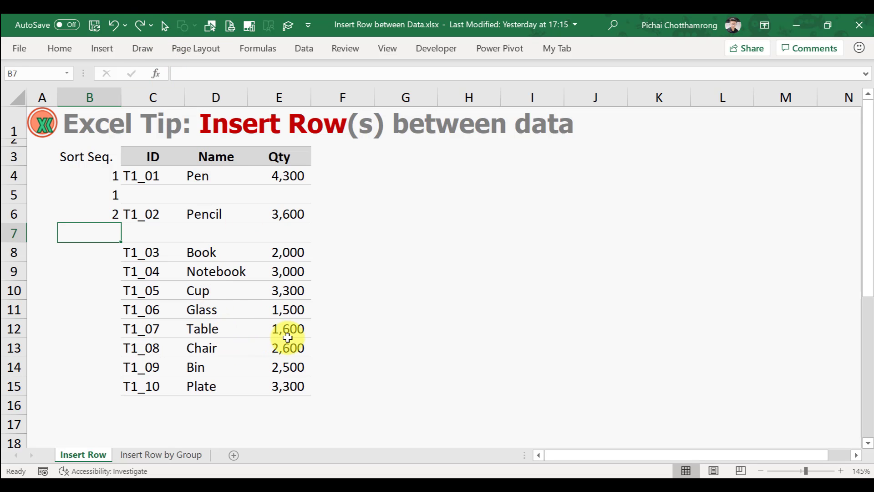
key(ctrl+z)
key(ctrl+z)
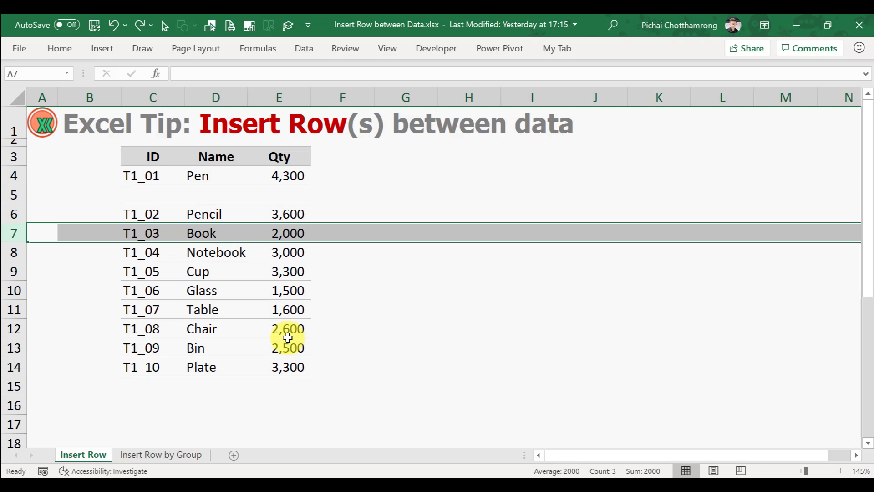
key(ctrl+z)
key(ctrl+z)
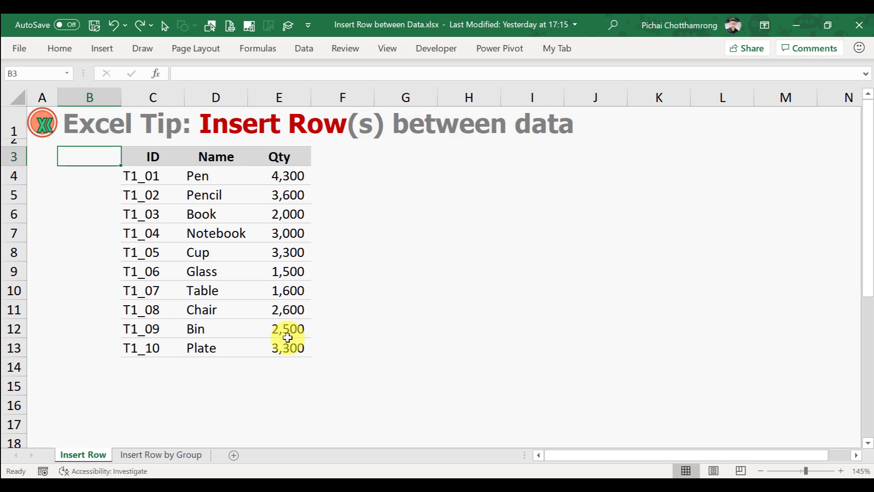
- Add the header "Sort" in B3 and copy the IDs from C4:C13 into the cells below it
text(Sort)
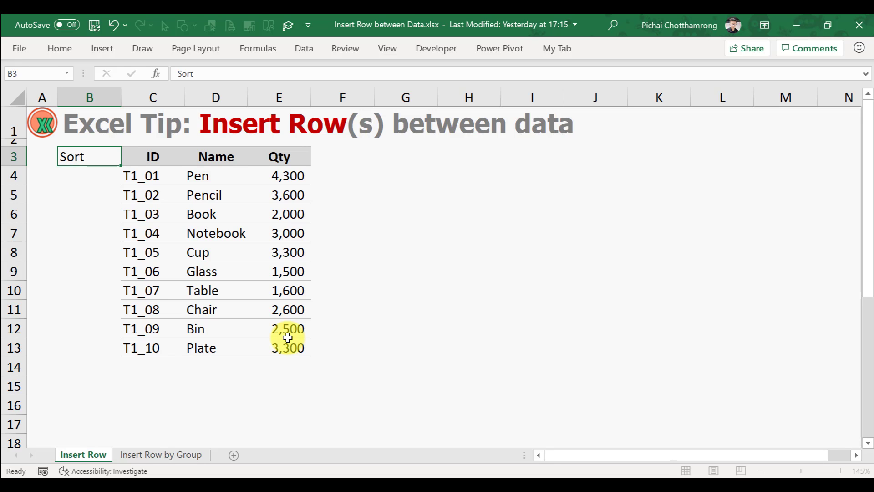
key(Down)
key(Right)
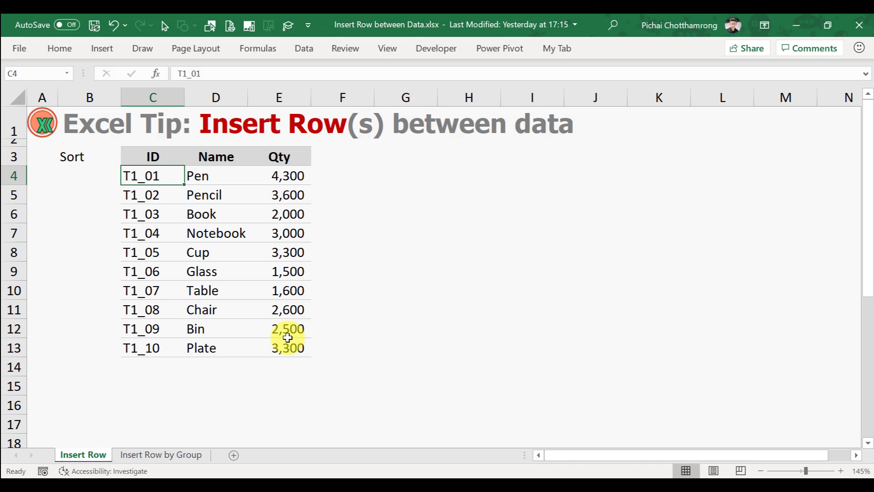
key(ctrl+shift+Down)
key(ctrl+c)
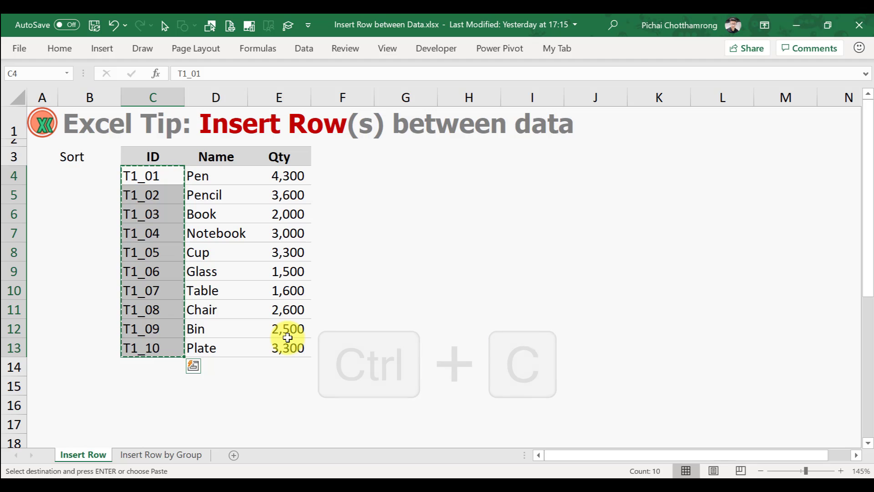
key(Left)
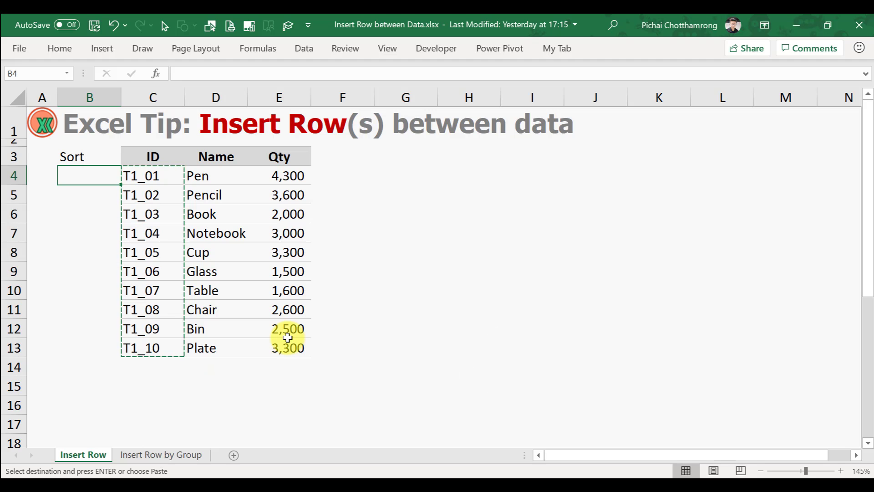
key(ctrl+v)
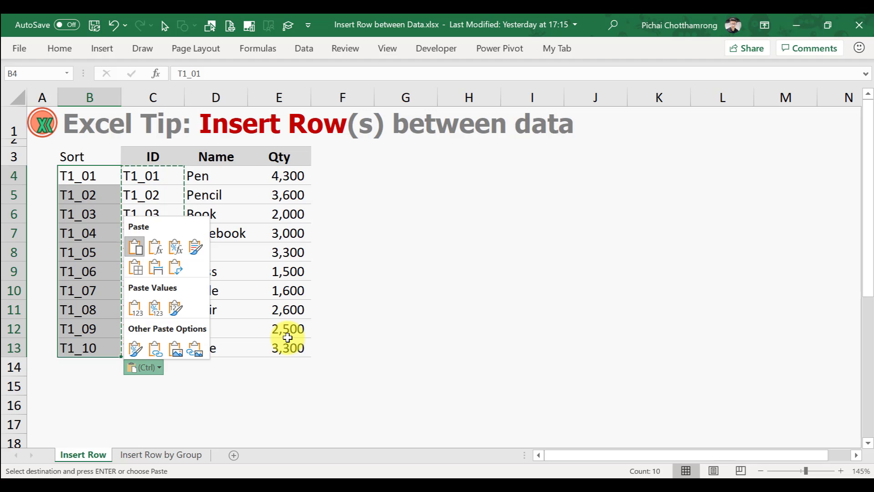
- Paste a second copy of the IDs directly below the first in the Sort column, starting at B14
key(ctrl+Down)
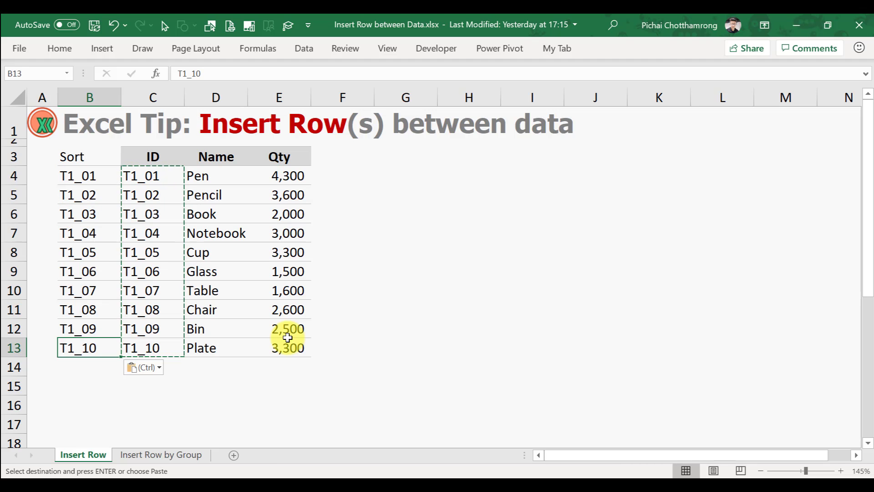
key(Down)
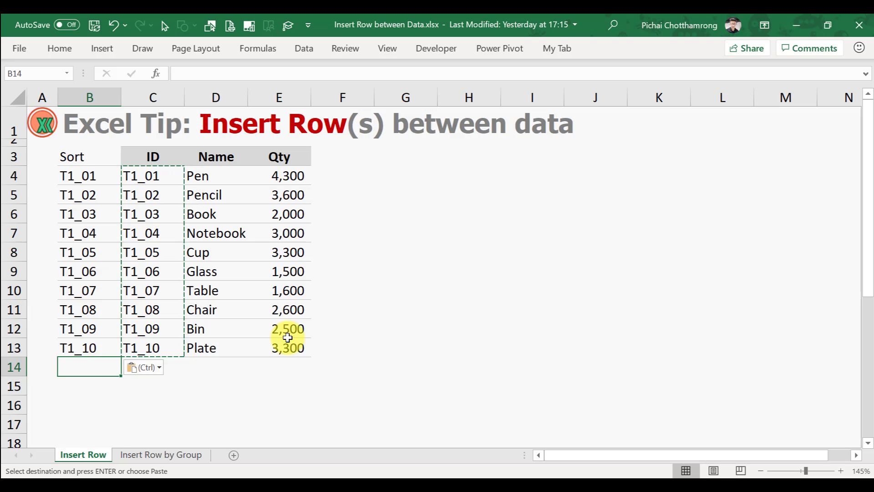
key(ctrl+v)
key(Down)
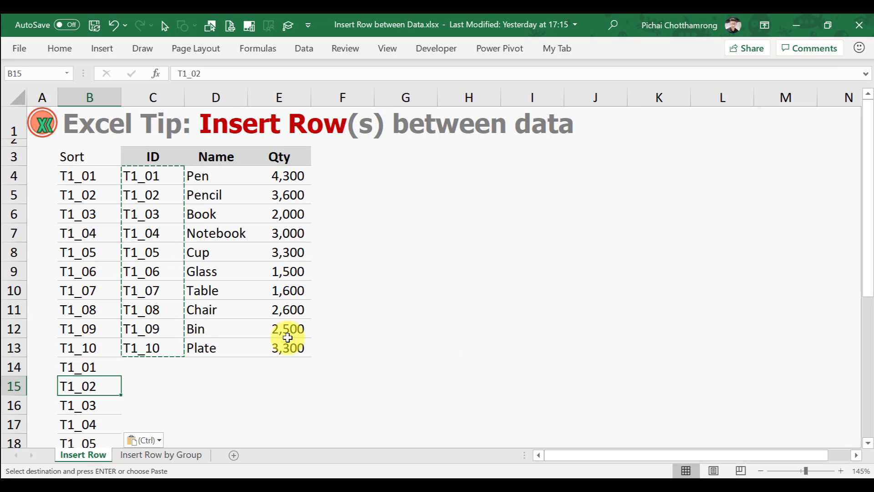
key(ctrl+Down)
key(ctrl+Up)
key(ctrl+Up)
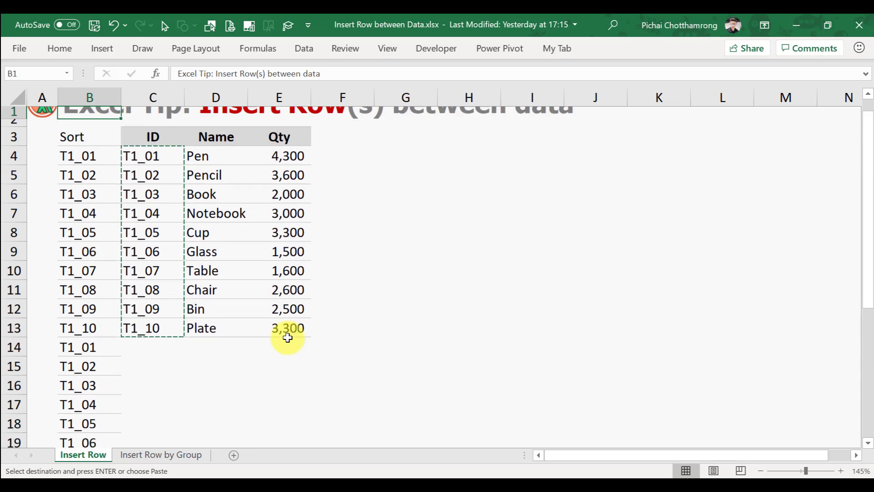
key(Down)
key(Down)
key(Down)
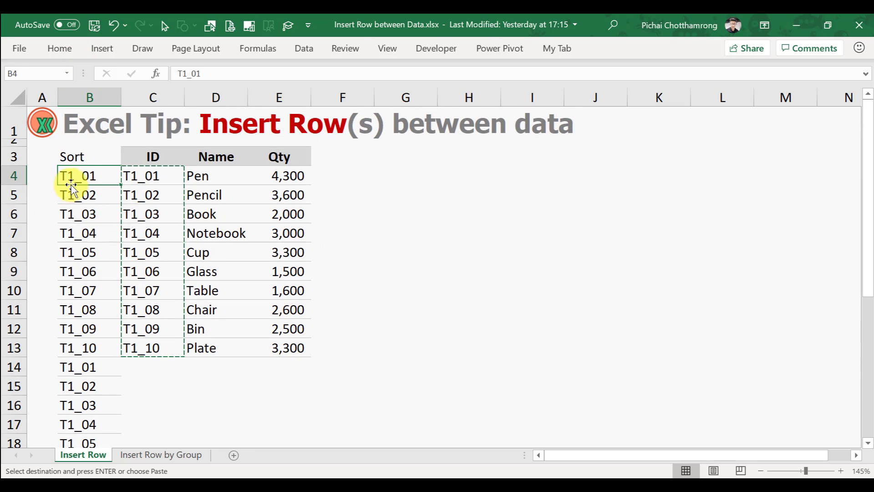
- End the pending copy and examine the blank cells C14:E23 beside the repeated sort IDs
drag(80, 177, 135, 177)
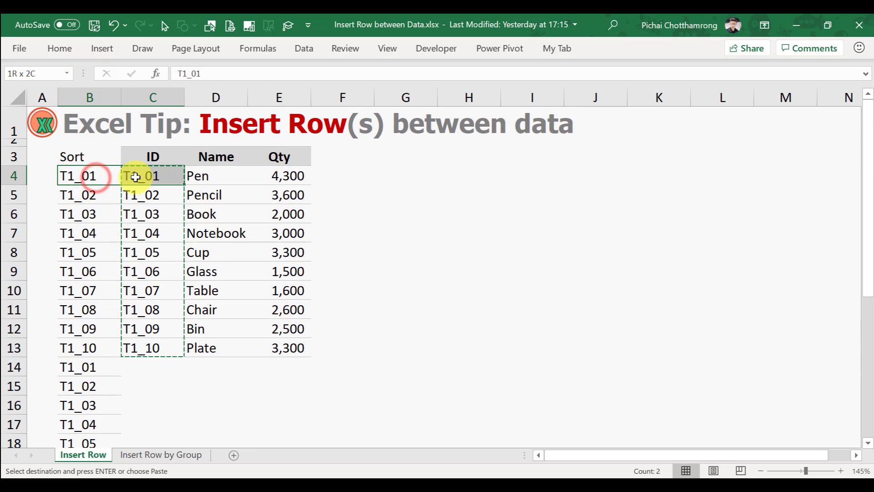
key(ctrl+v)
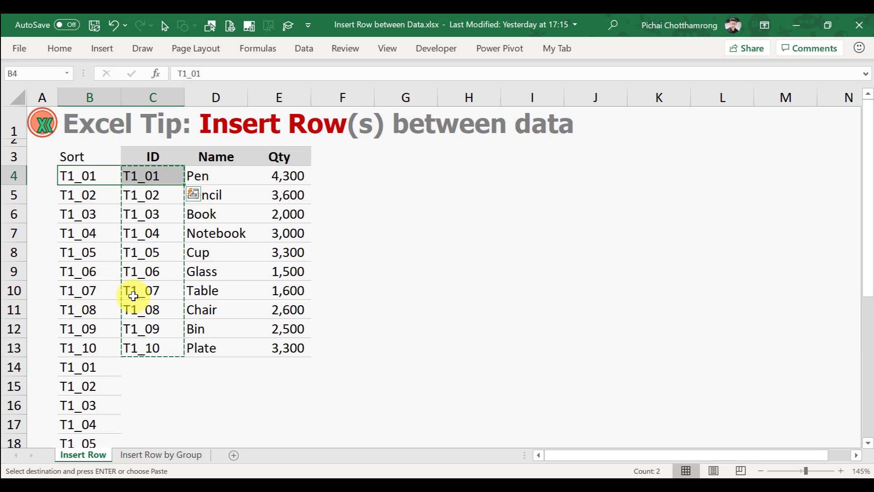
click(79, 366)
click(142, 366)
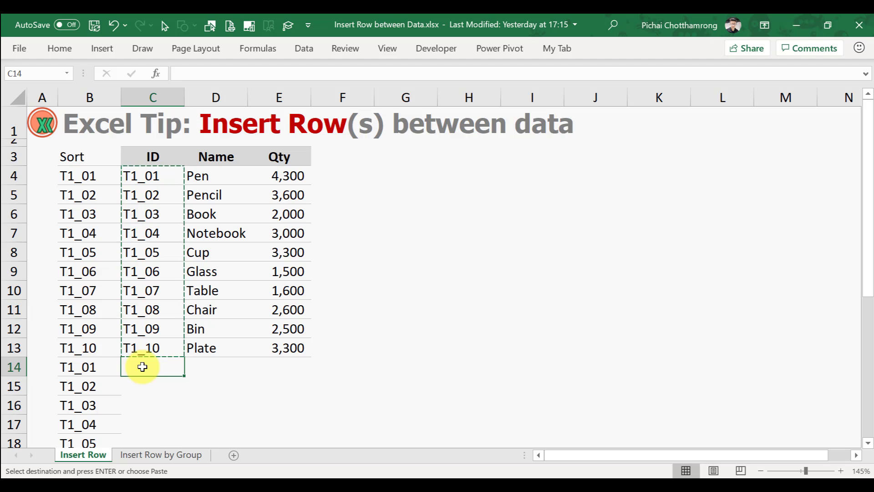
key(Escape)
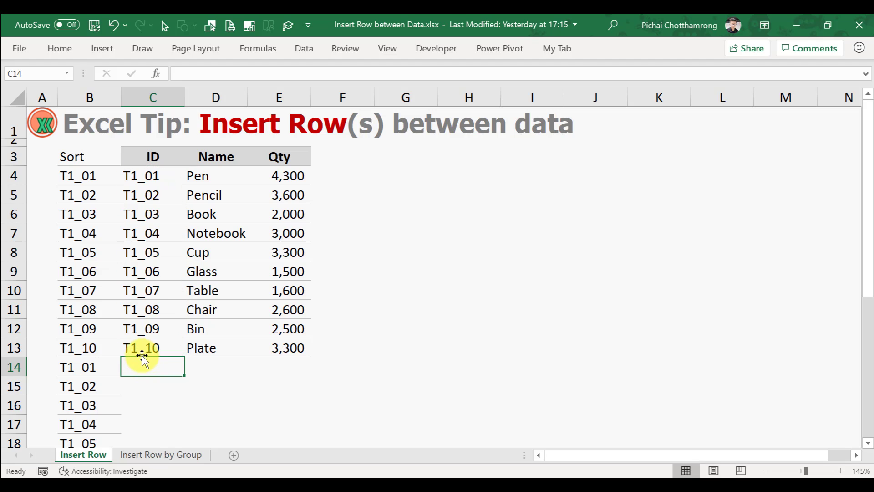
scroll(141, 353, down, 2)
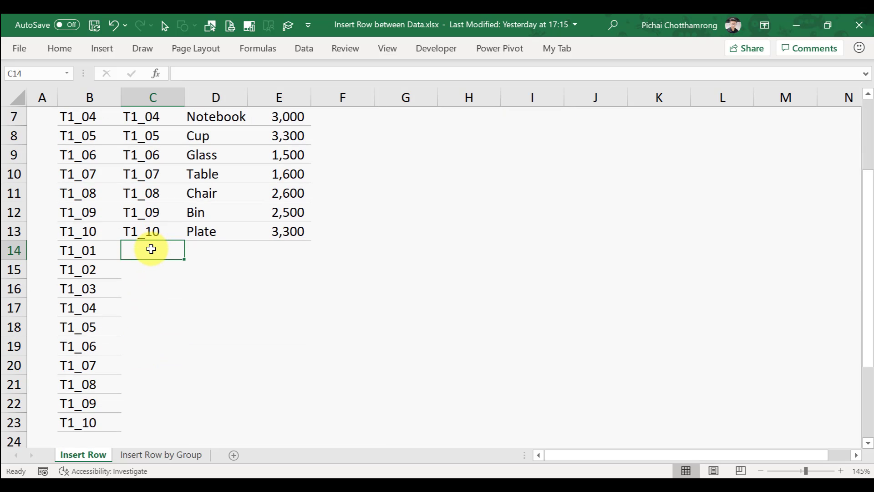
drag(151, 249, 273, 422)
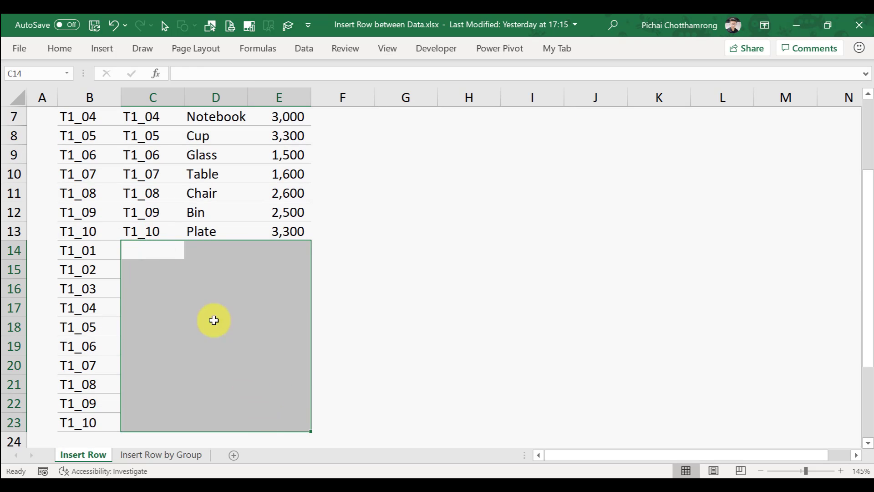
- Copy the last record together with its sort ID, cells B13:E13
click(151, 229)
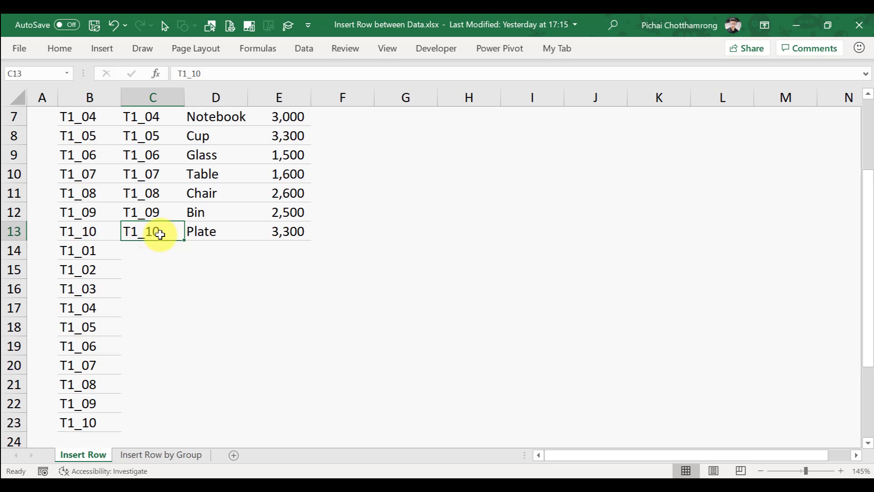
key(ctrl+shift+Right)
key(ctrl+c)
key(Left)
key(ctrl+shift+Right)
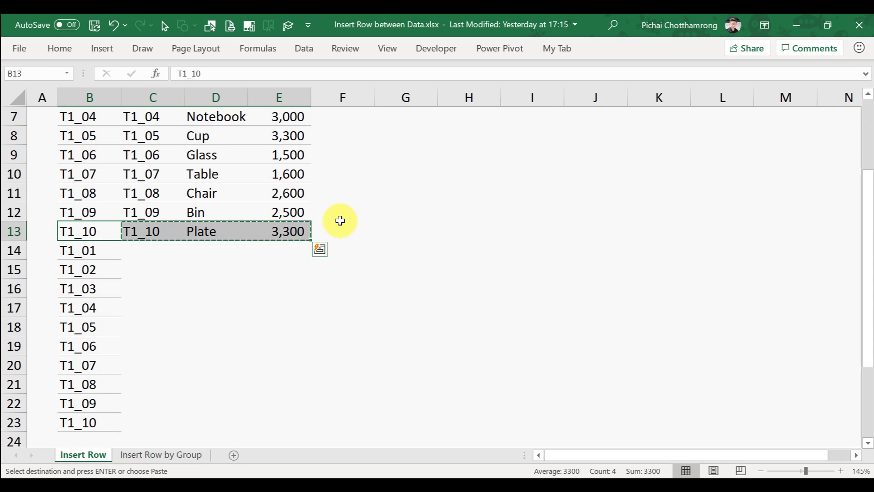
key(ctrl+q)
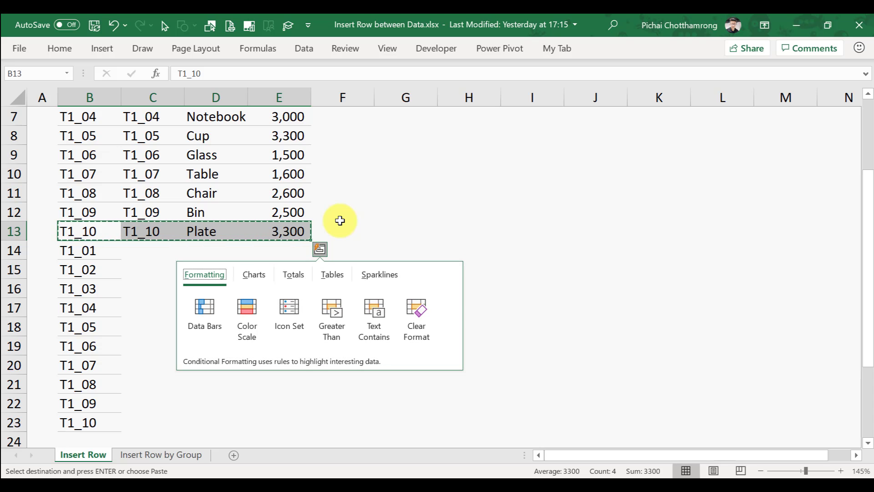
key(ctrl+c)
key(Down)
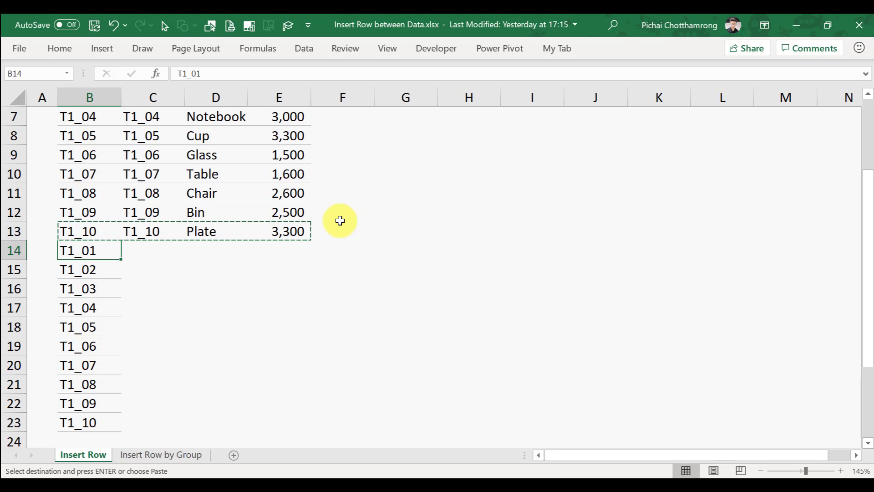
- Paste only the formatting of the copied record onto B14:E23 and end the pending copy
key(ctrl+shift+Down)
key(shift+Right)
key(shift+Right)
key(shift+Right)
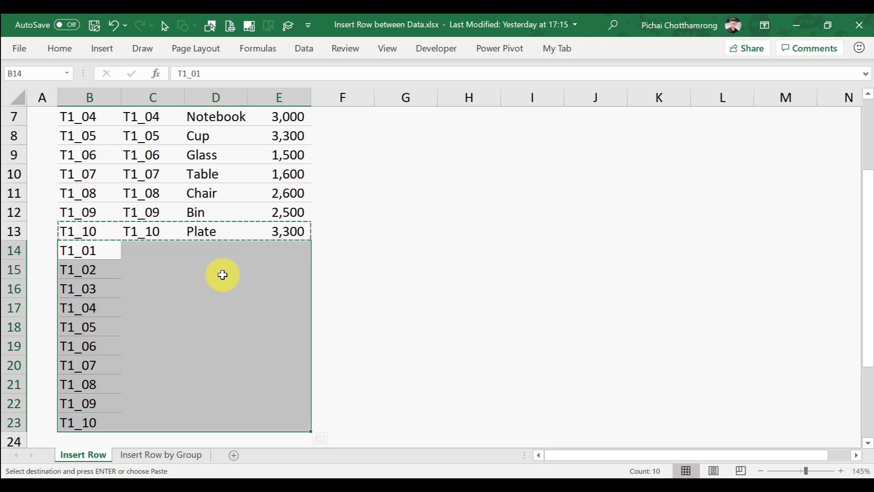
right_click(172, 259)
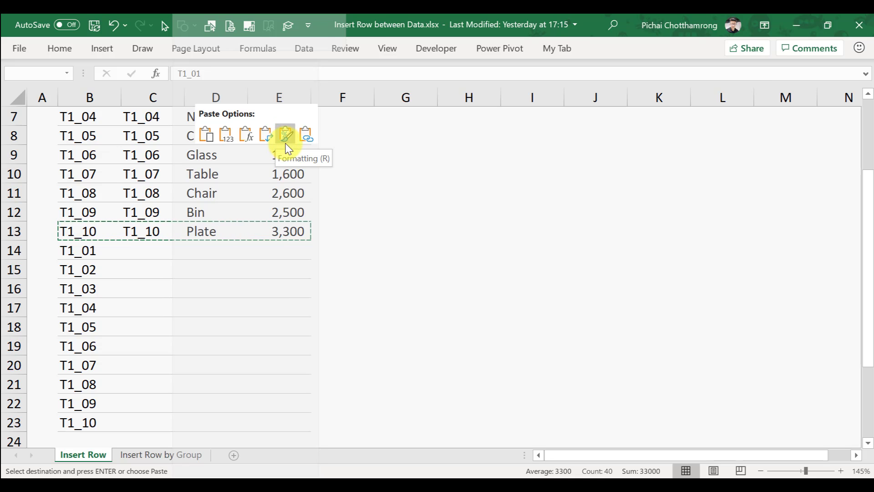
click(286, 134)
click(425, 294)
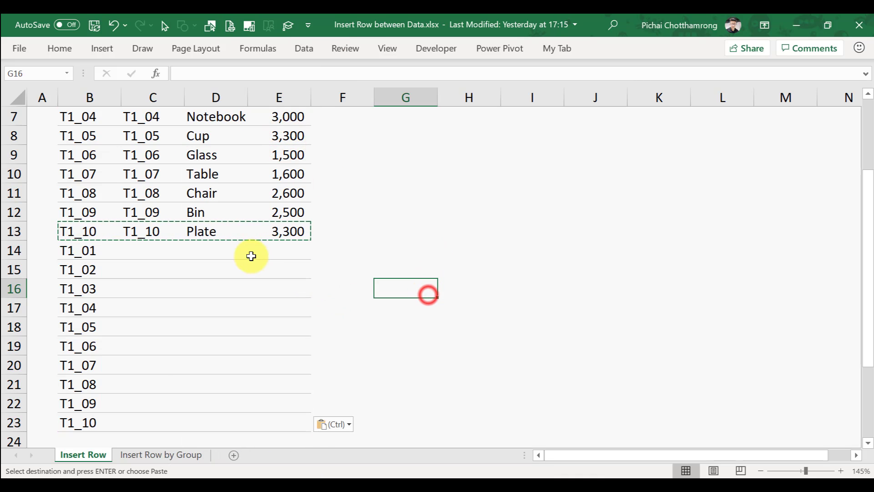
click(214, 252)
key(Escape)
key(Left)
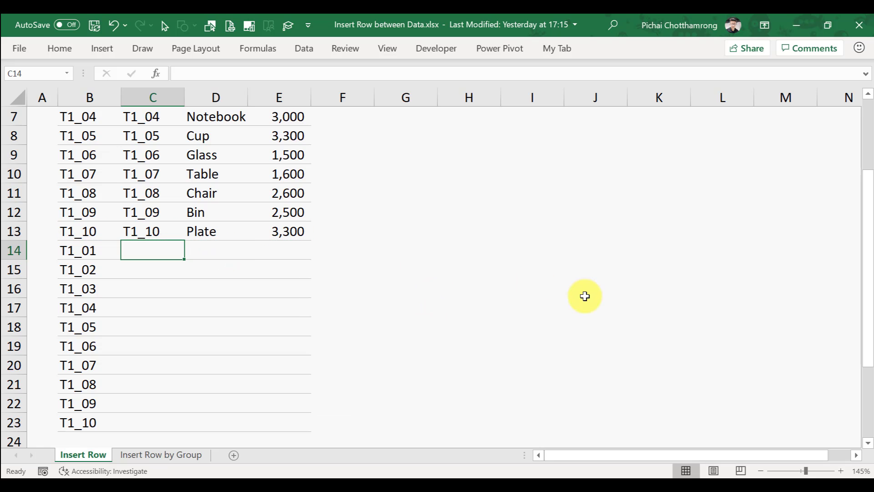
- Sort the table in ascending order by the Sort column, starting from its header in B3
key(Up)
key(Left)
key(Right)
key(Down)
key(ctrl+Up)
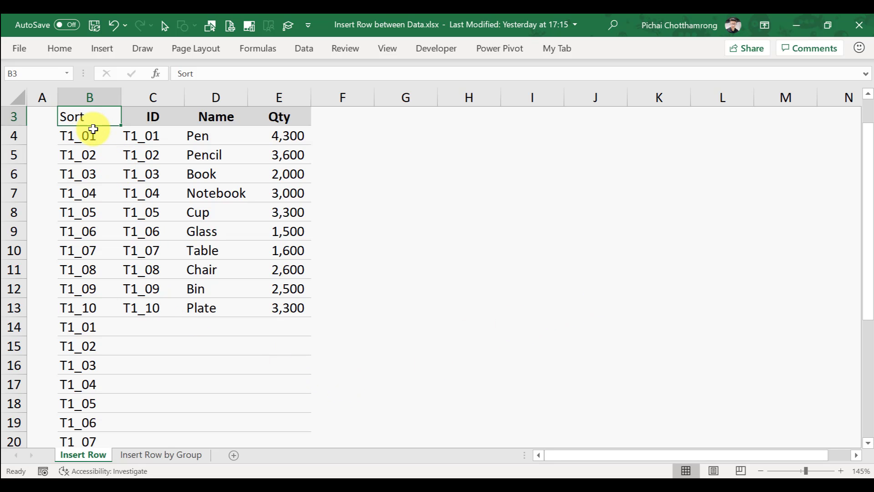
key(ctrl+F1)
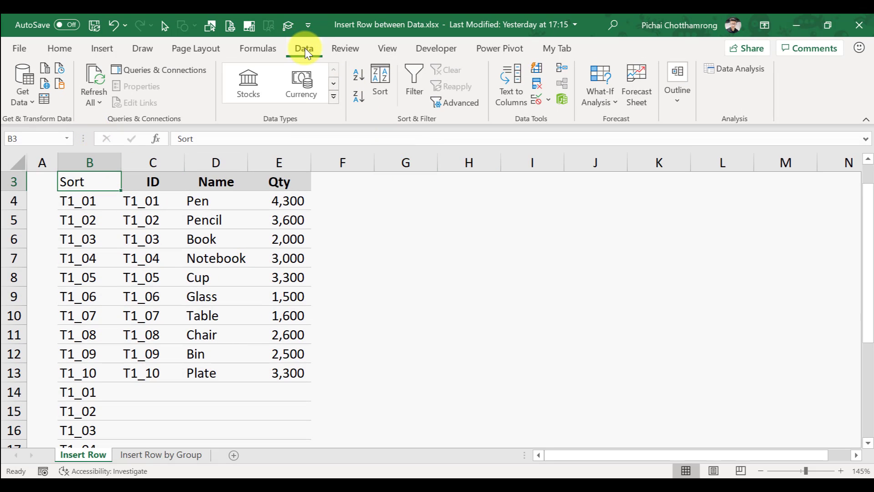
click(359, 81)
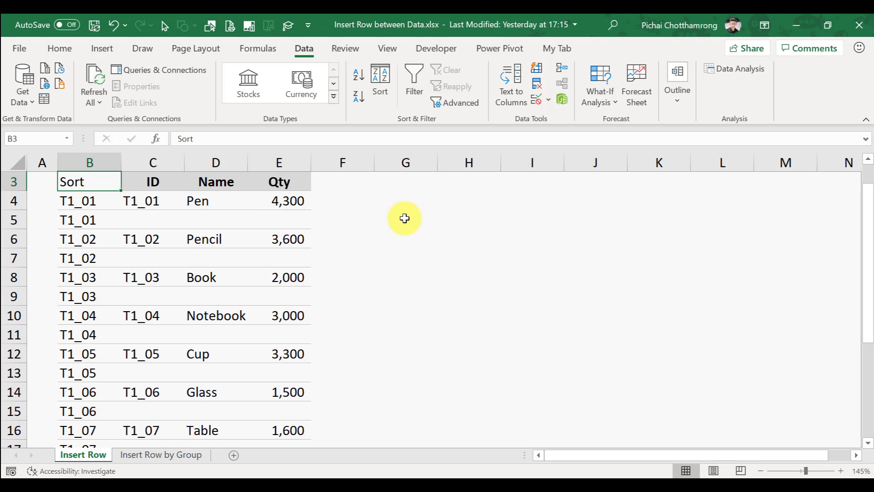
- Examine the sorted table down to row 23, checking the rows between the records
scroll(404, 219, down, 4)
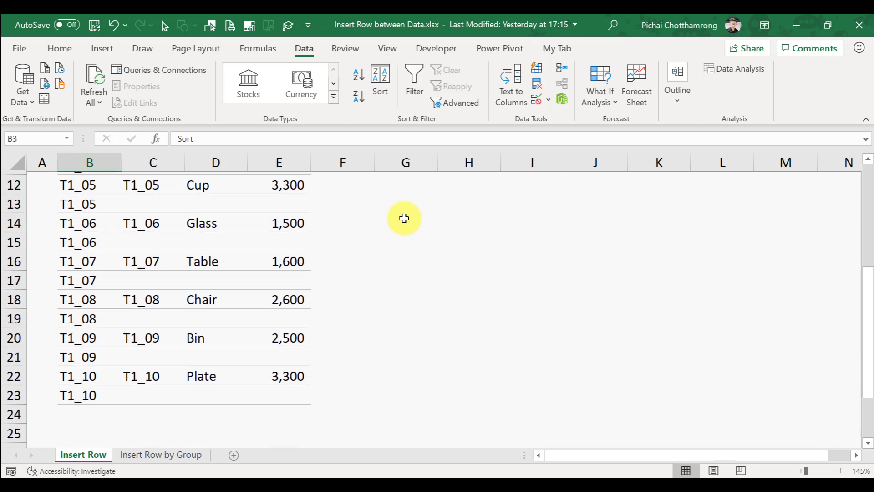
scroll(400, 221, up, 1)
scroll(401, 222, up, 4)
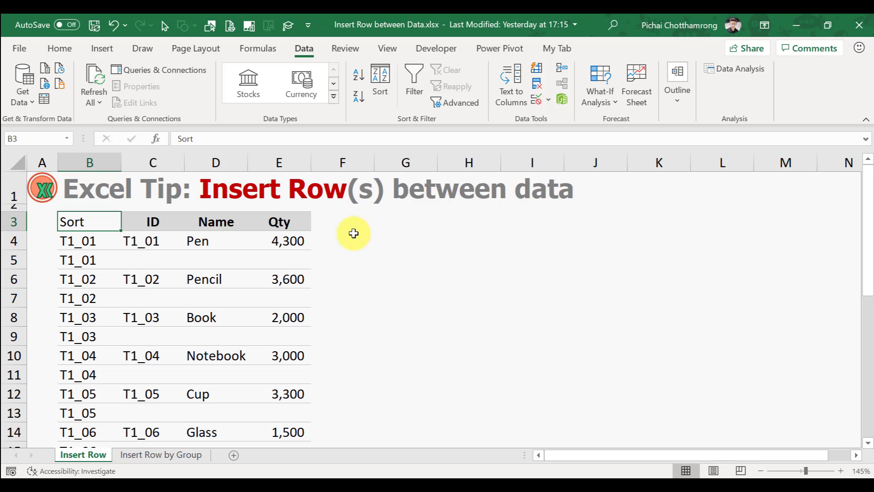
click(149, 261)
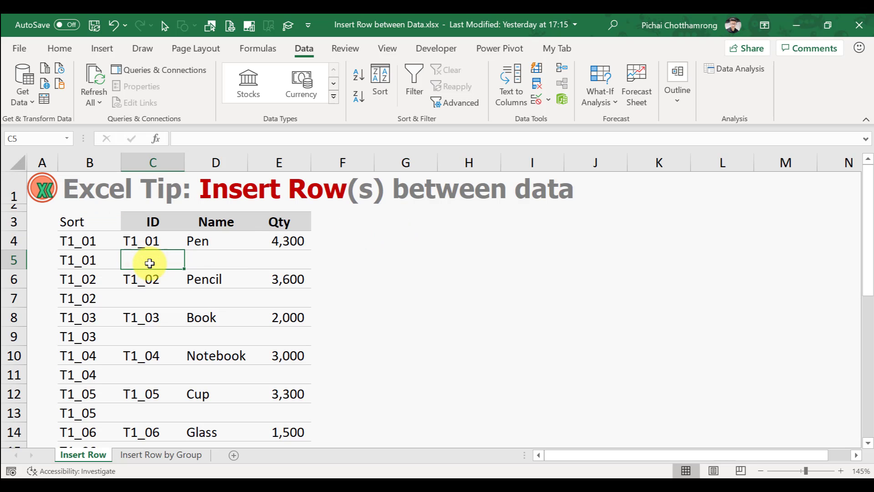
scroll(150, 264, down, 1)
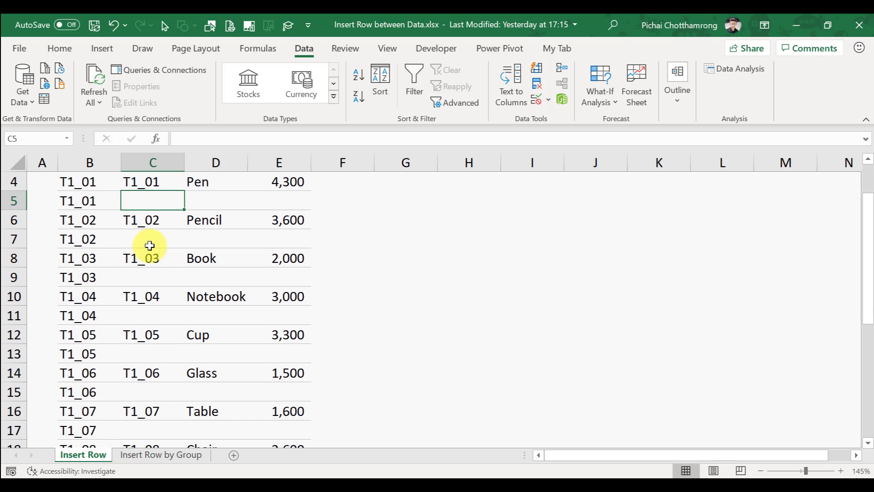
scroll(150, 246, down, 5)
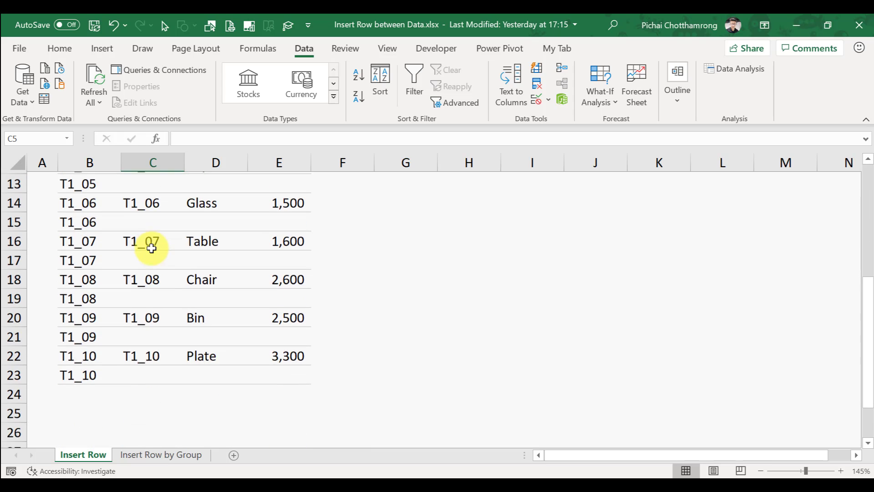
scroll(151, 246, up, 6)
- Clear all contents and formatting from the Sort helper column, B3:B23
click(92, 218)
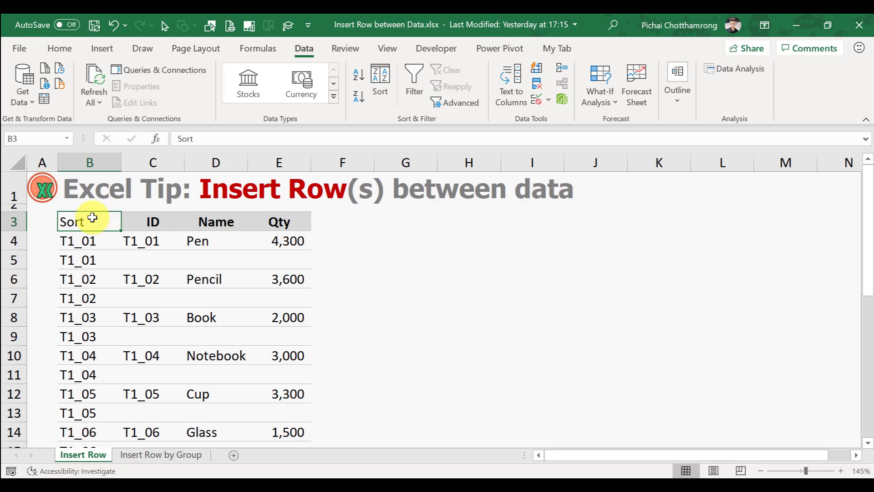
key(ctrl+shift+Down)
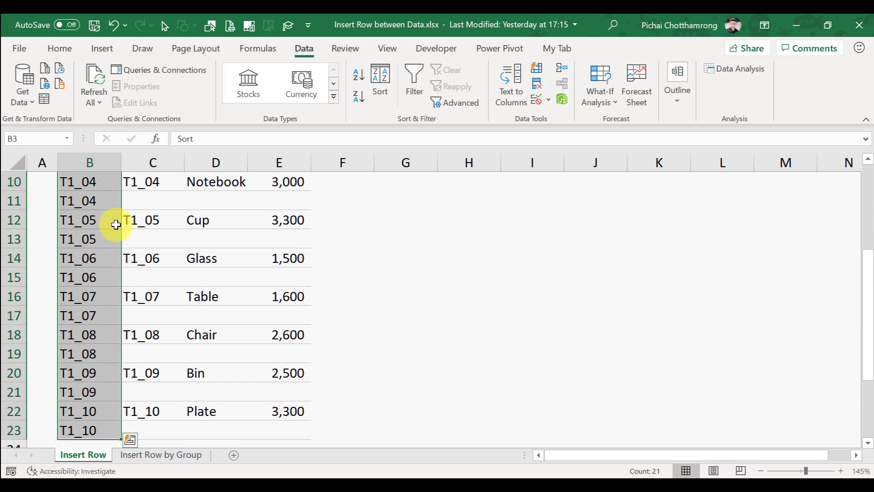
click(60, 53)
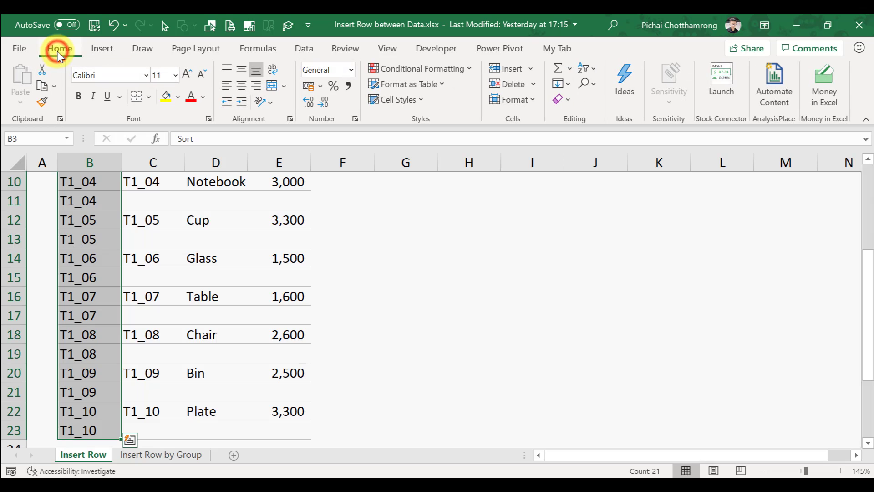
click(570, 100)
click(579, 118)
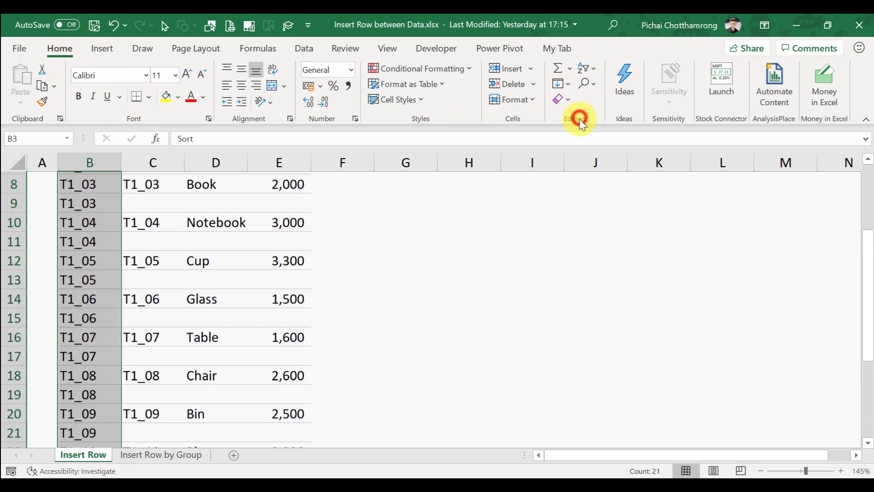
click(47, 221)
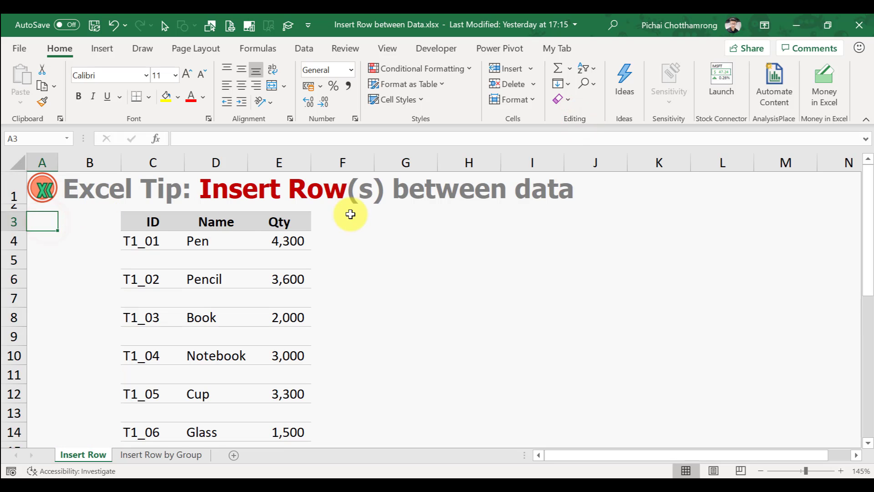
- Collapse the ribbon and review the spaced table from its header down to the last record
key(Up)
key(ctrl+F1)
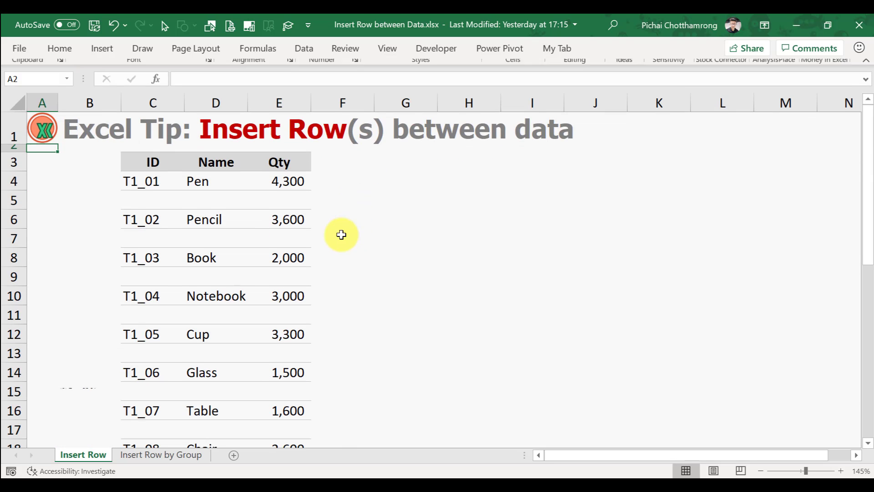
scroll(415, 268, down, 3)
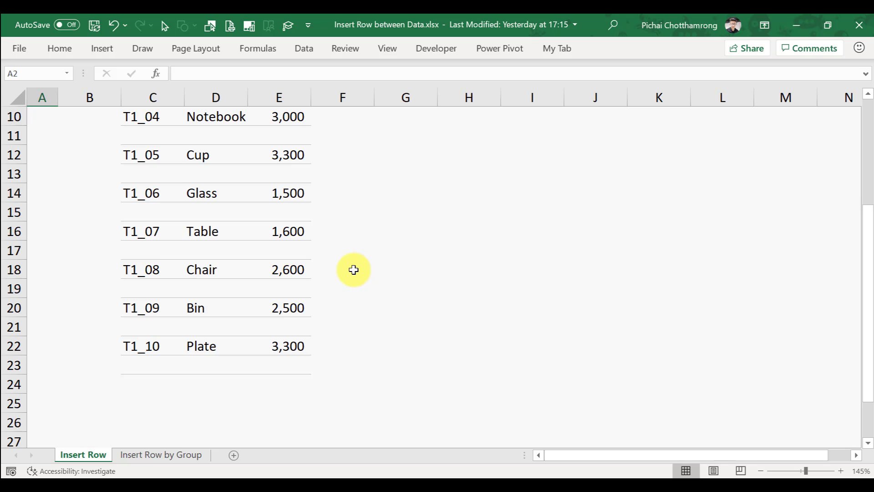
scroll(352, 268, up, 3)
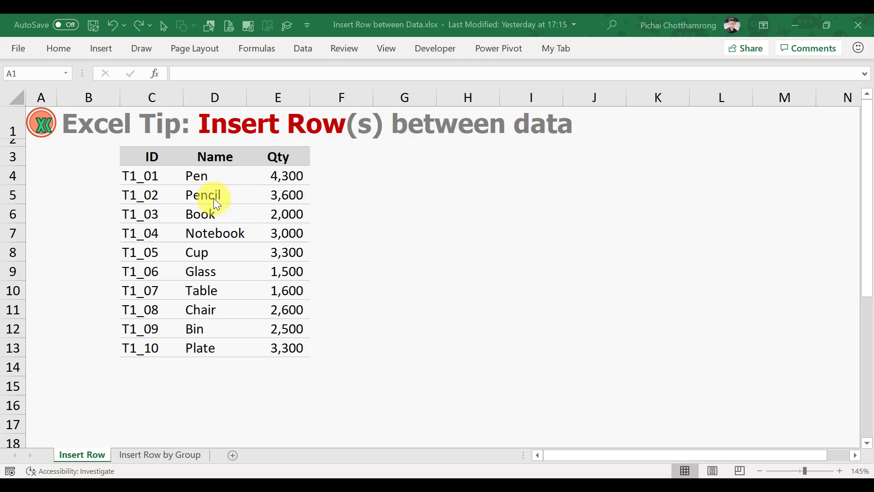
- Sort the original records by Qty in descending order
click(159, 175)
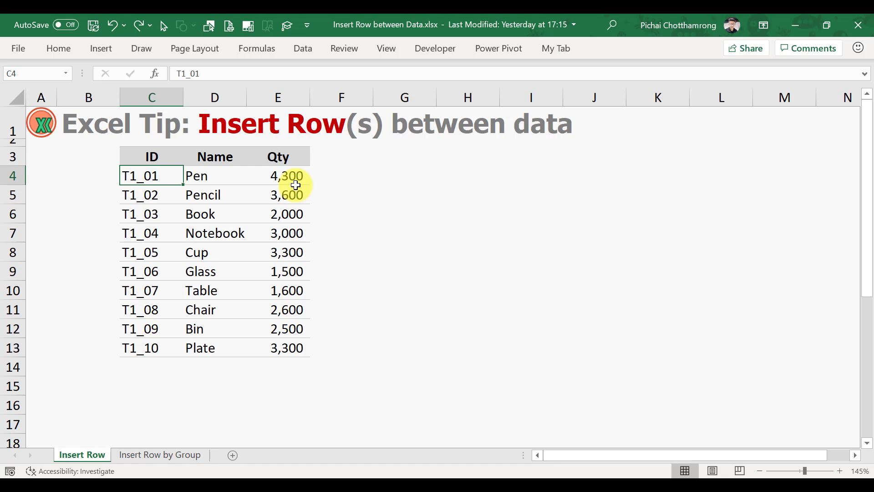
click(299, 188)
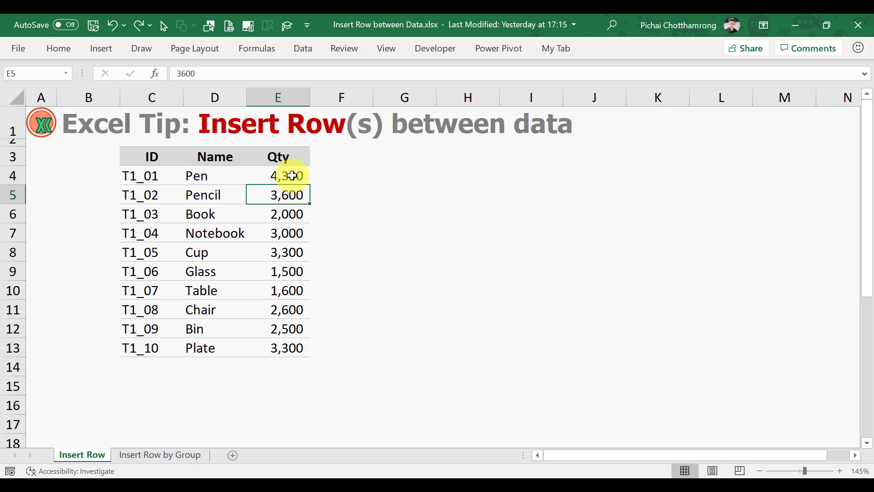
click(307, 46)
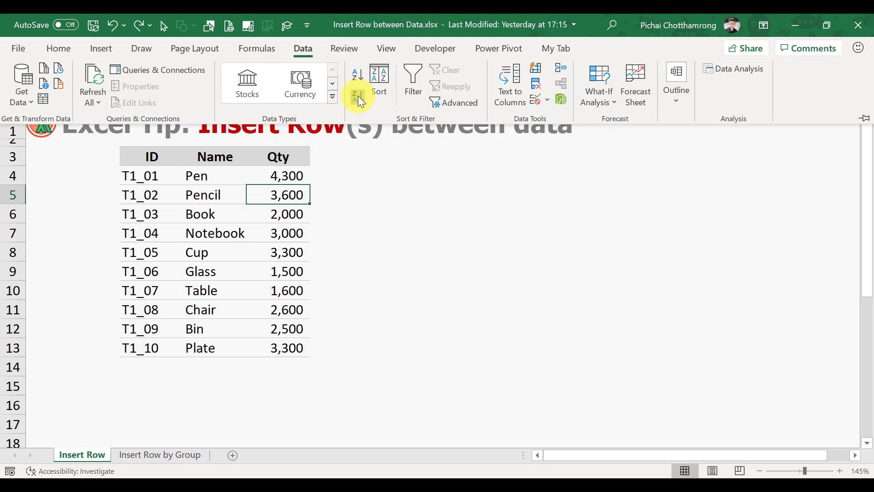
click(358, 96)
- Examine the order of the Qty values and IDs in the sorted table, along with the Name and Qty headers
click(288, 176)
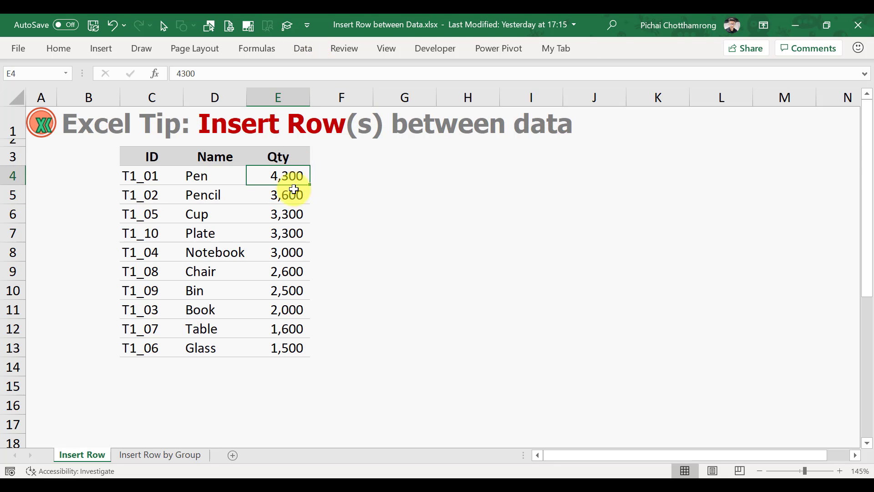
drag(286, 223, 287, 232)
click(166, 187)
click(156, 173)
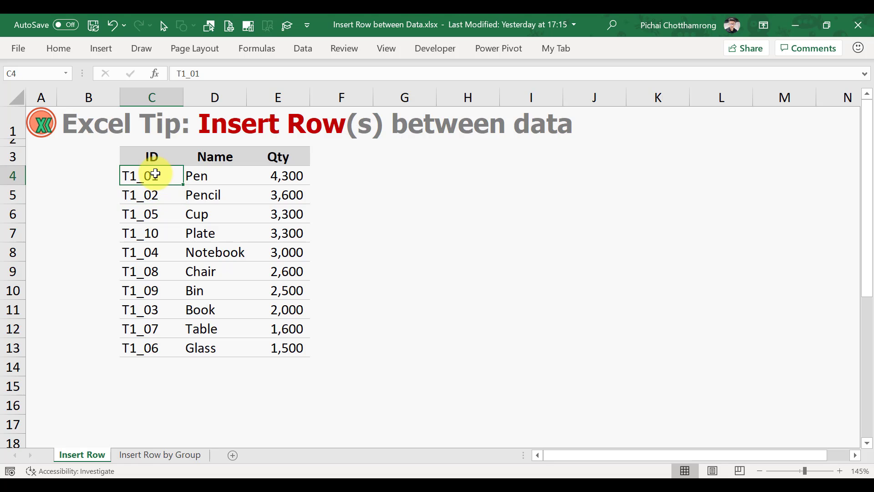
drag(277, 176, 272, 313)
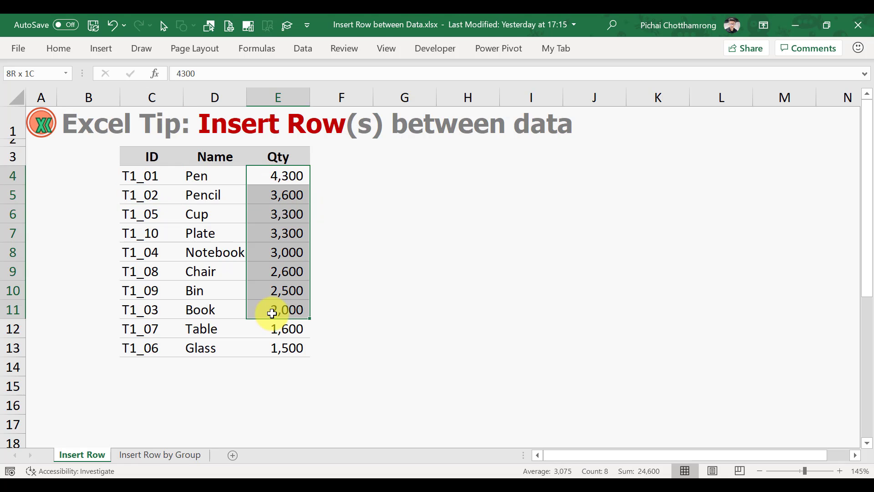
click(157, 179)
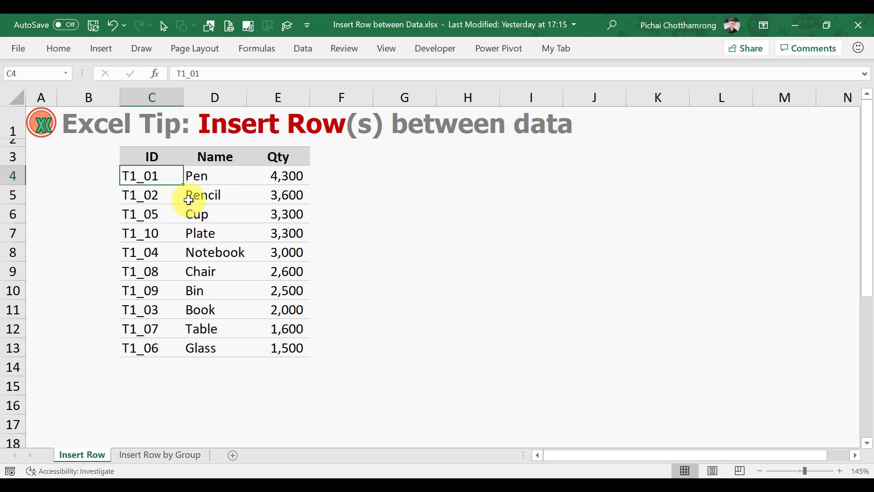
click(165, 215)
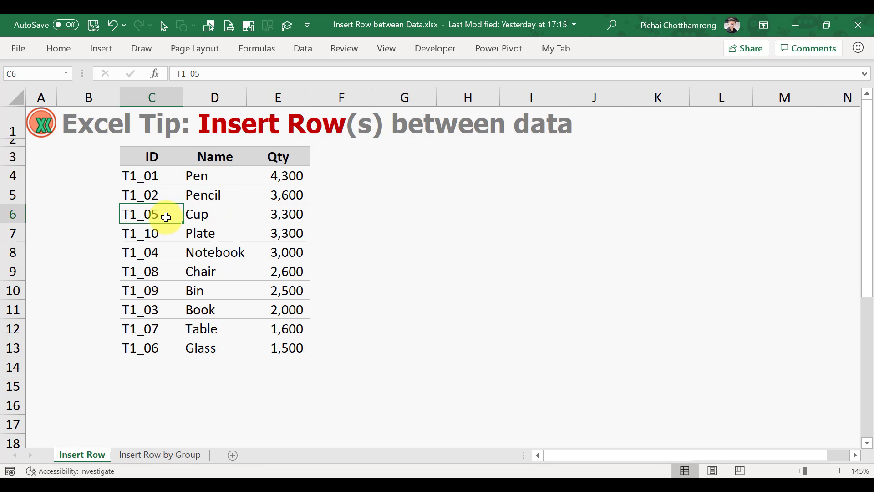
click(160, 233)
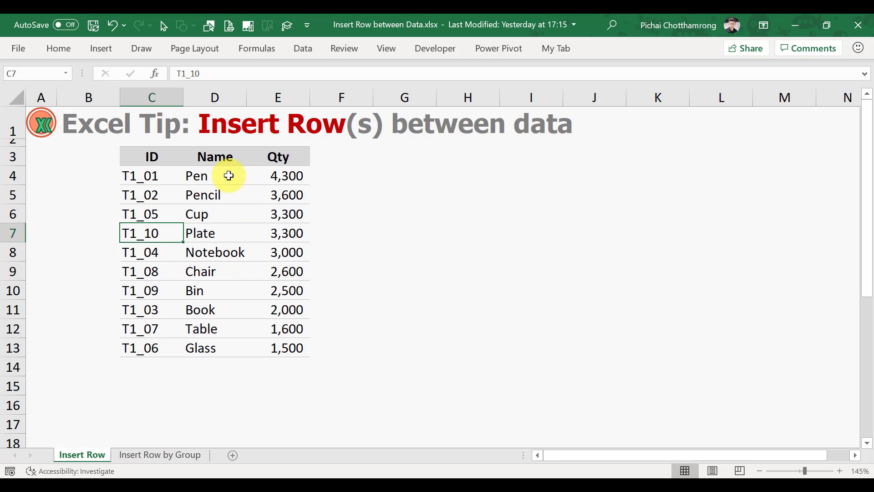
click(223, 158)
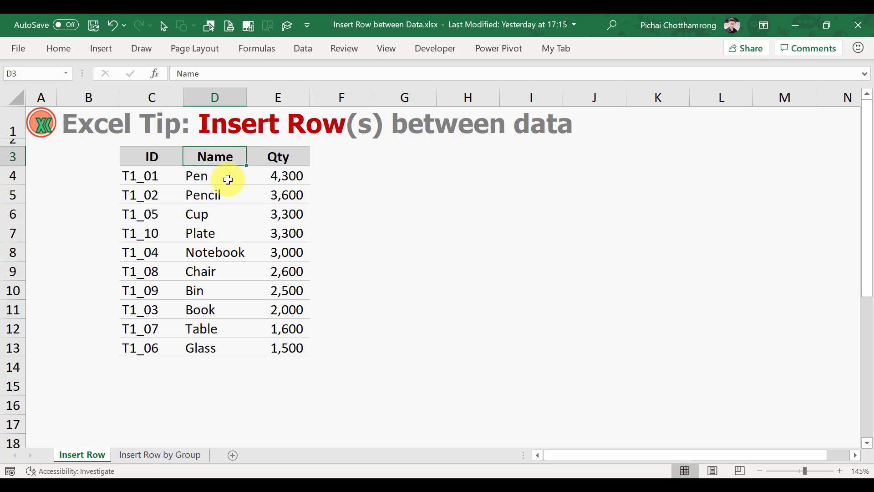
click(276, 163)
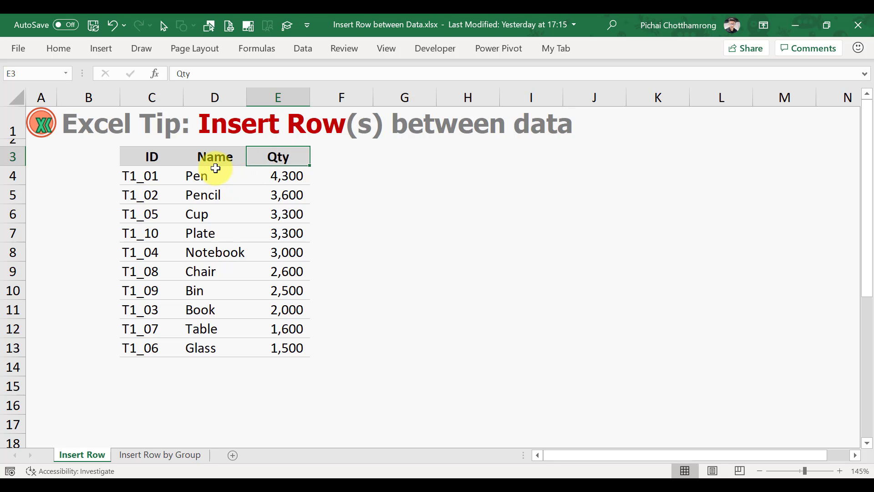
- Enter the helper column header Sort in B3, beside the ID header
click(95, 158)
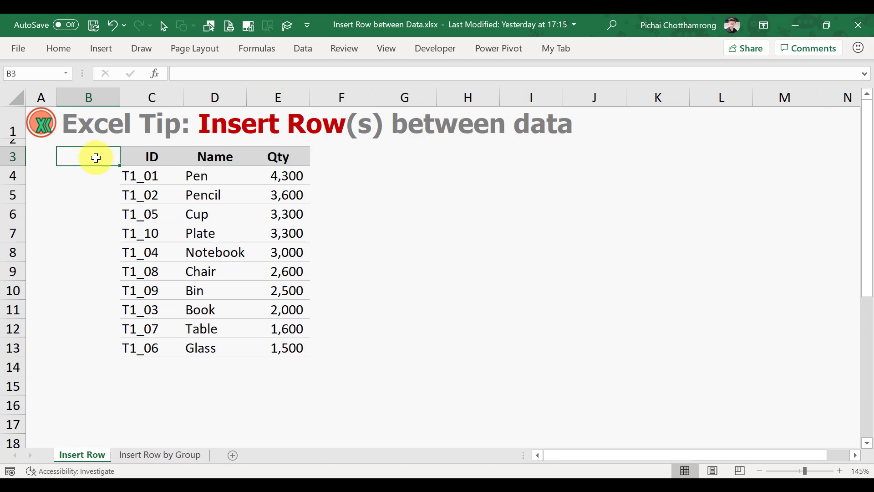
key(Right)
key(Down)
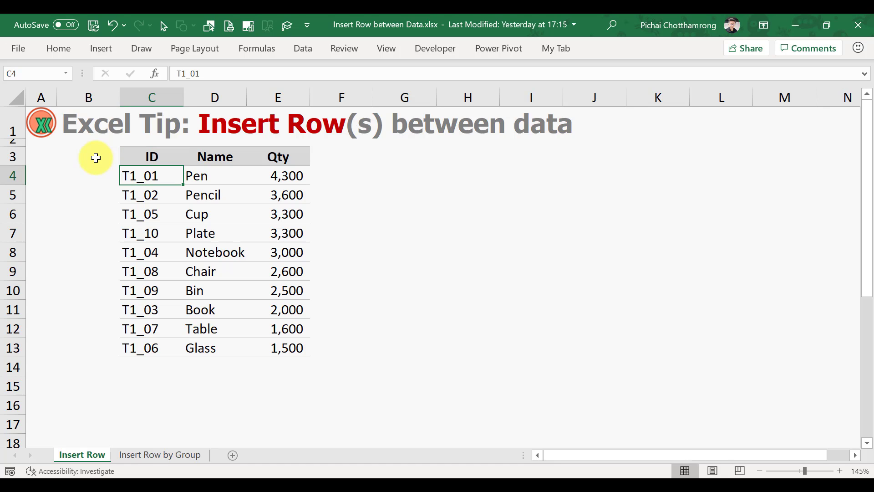
key(Up)
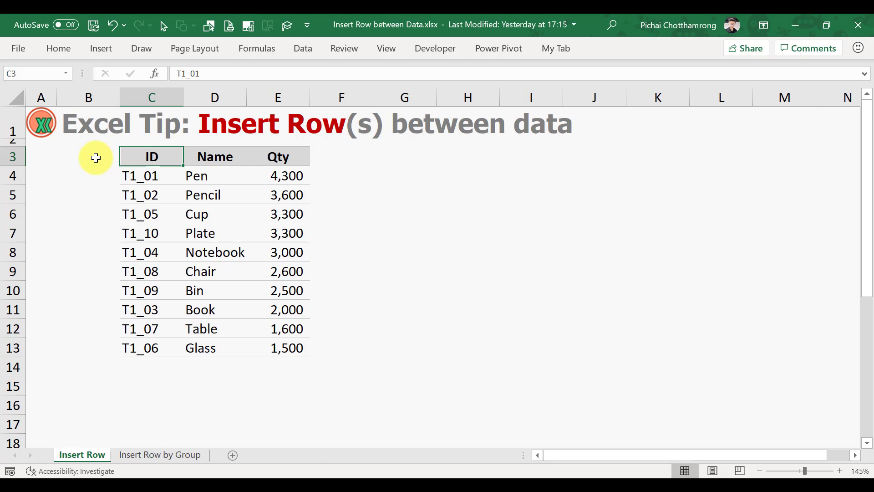
key(Left)
text(Sor)
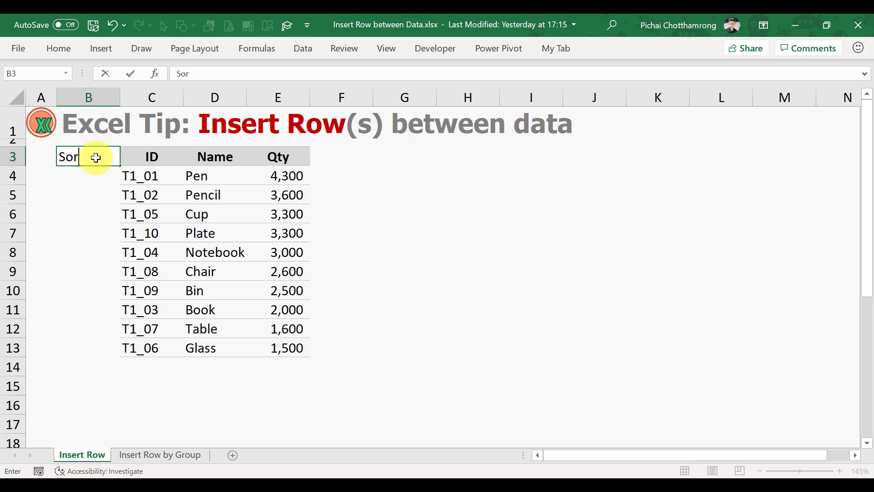
text(t)
key(Return)
- Number the records 1 to 10 in B4:B13 by entering 1 and 2 and filling the series down
text(1)
key(ctrl+Return)
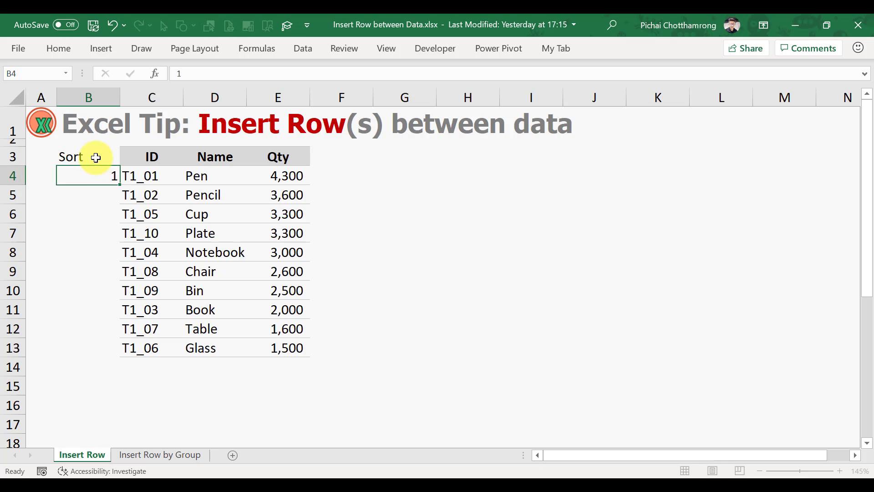
key(Down)
text(2)
key(ctrl+Return)
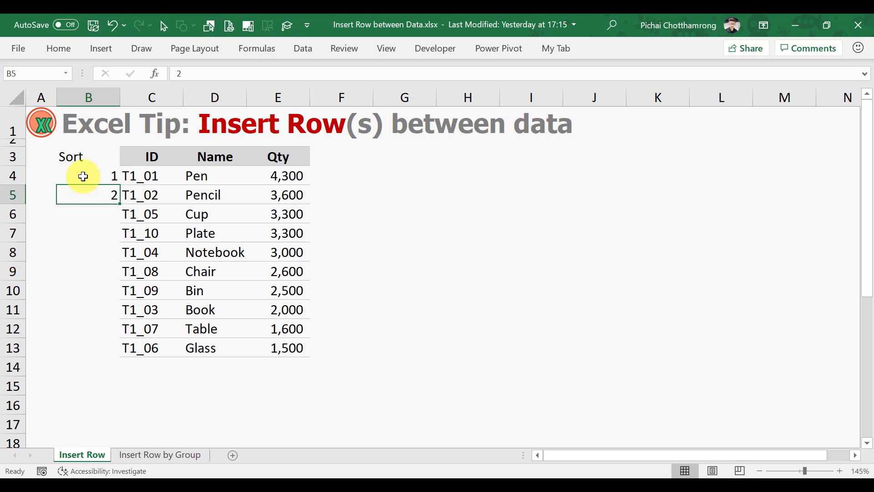
drag(82, 174, 93, 196)
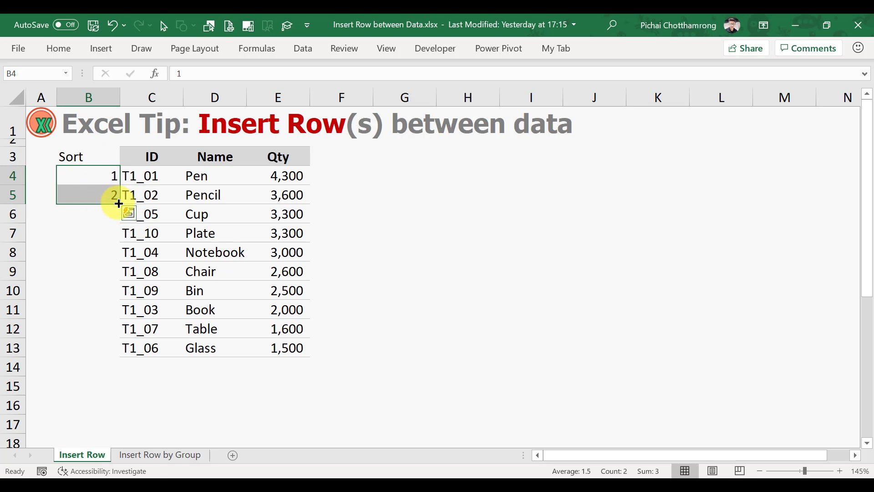
double_click(118, 203)
- Copy the sort numbers in B4:B13 and paste them directly below, starting at B14
click(110, 199)
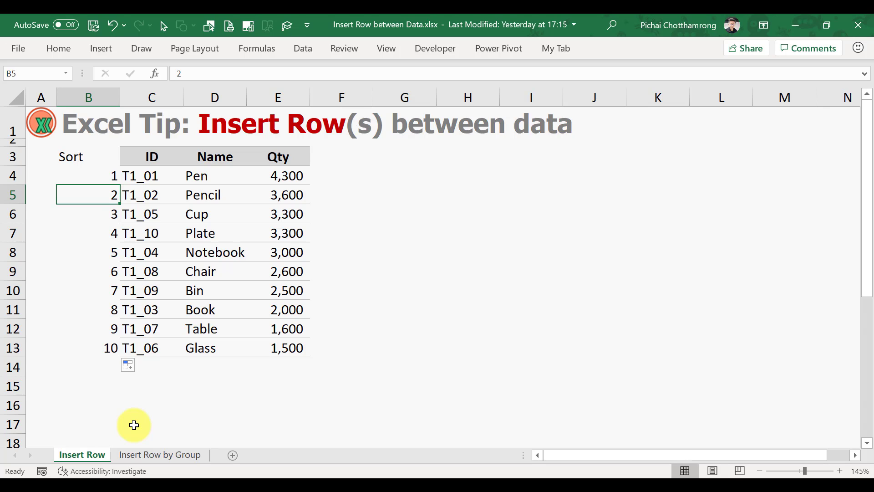
key(Up)
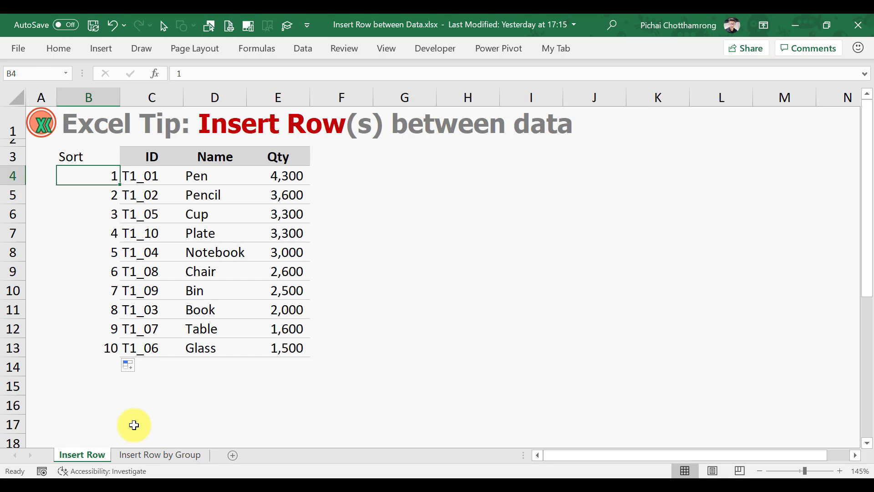
key(ctrl+shift+Down)
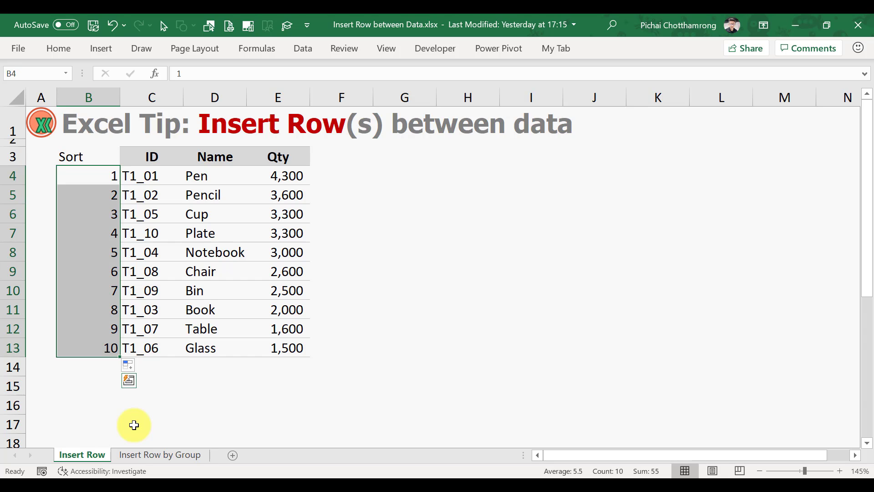
key(ctrl+c)
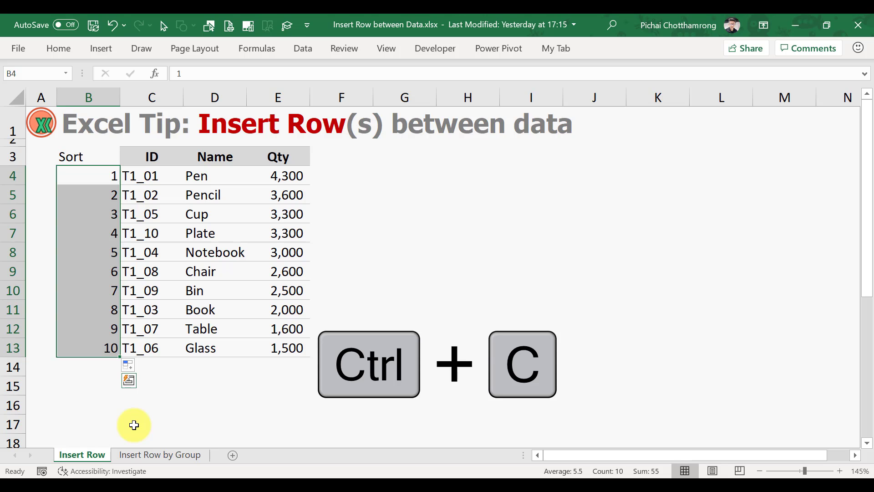
key(ctrl+Down)
key(Down)
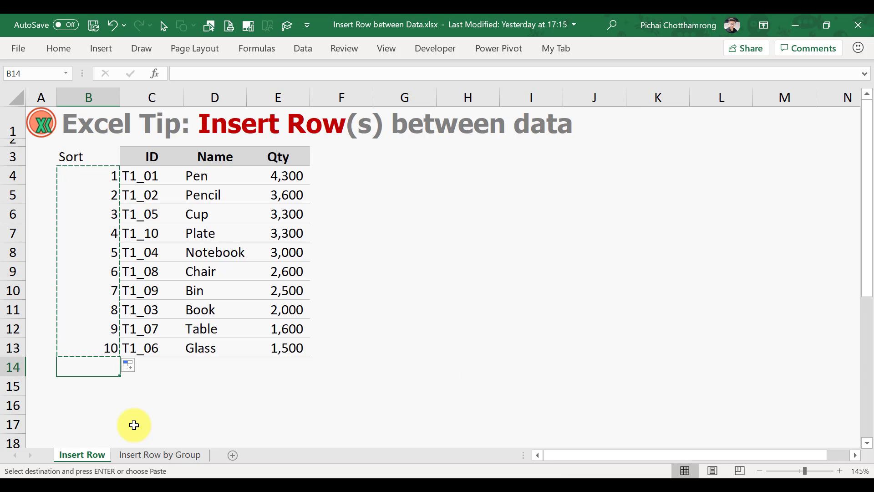
key(ctrl+v)
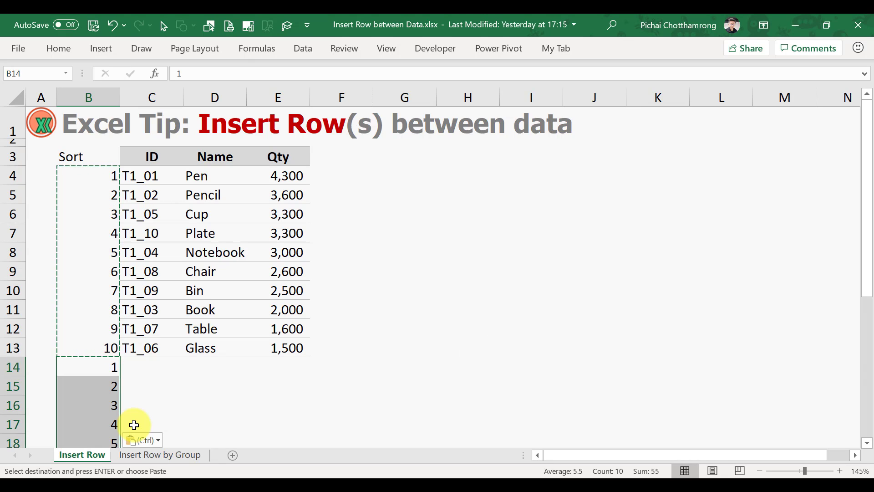
- Copy the last record, B13:E13, and paste only its formatting onto the blank rows B14:E23
key(Up)
key(Right)
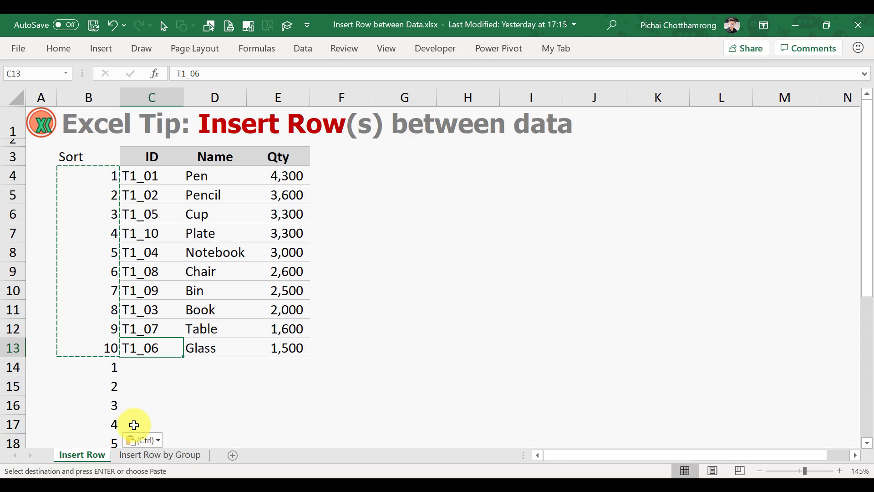
key(Left)
key(ctrl+shift+Right)
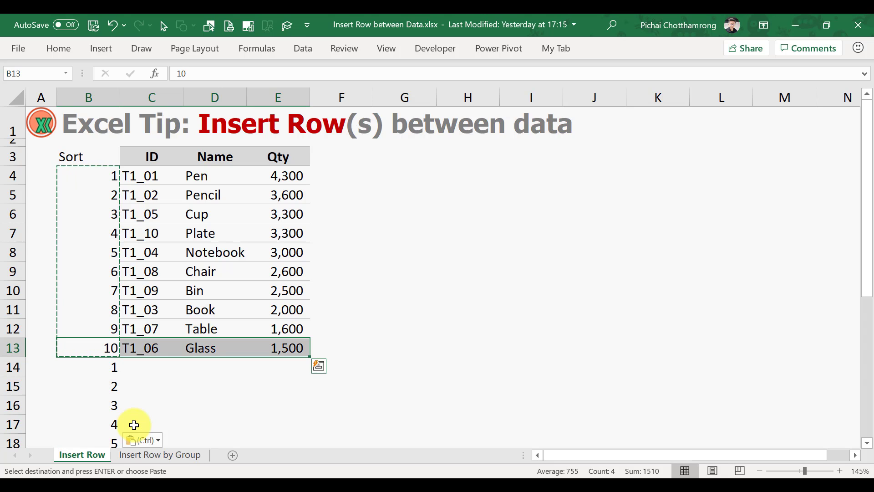
key(ctrl+c)
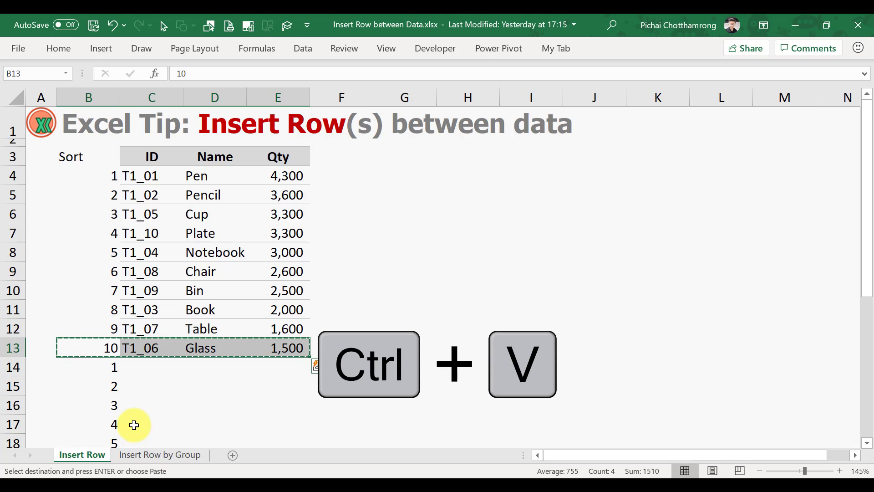
key(Down)
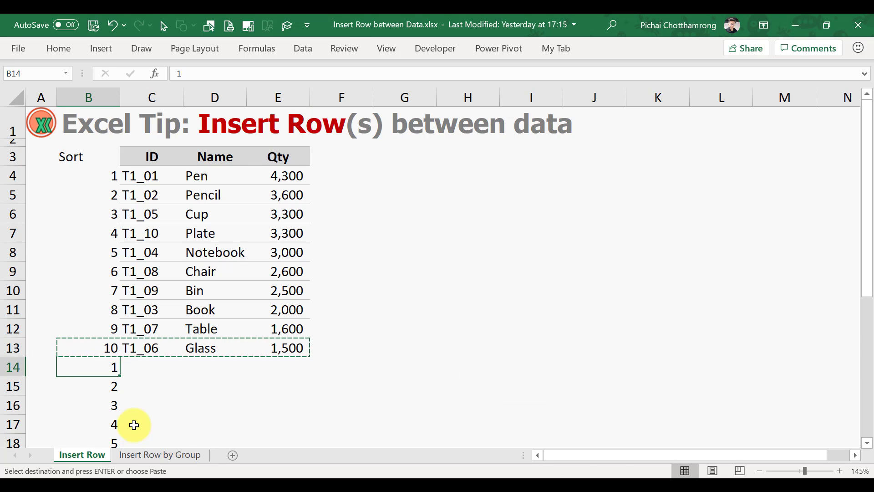
key(ctrl+shift+Down)
key(shift+Right)
key(shift+Right)
key(shift+Right)
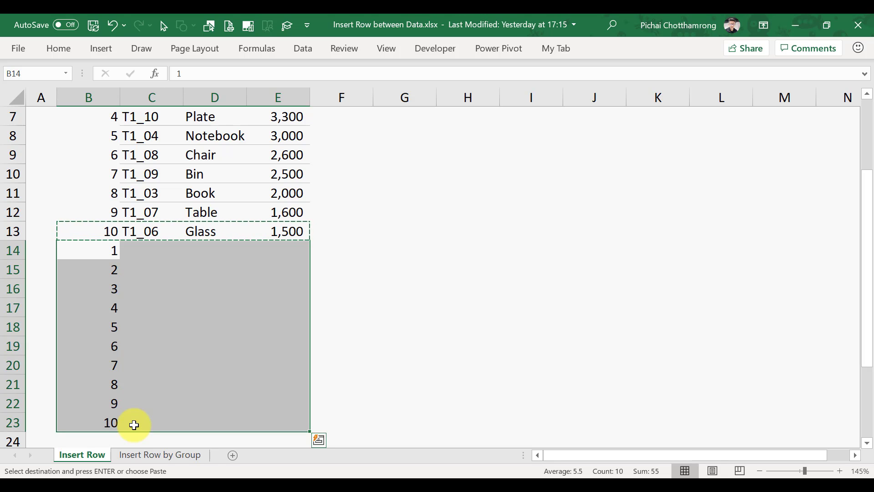
right_click(208, 259)
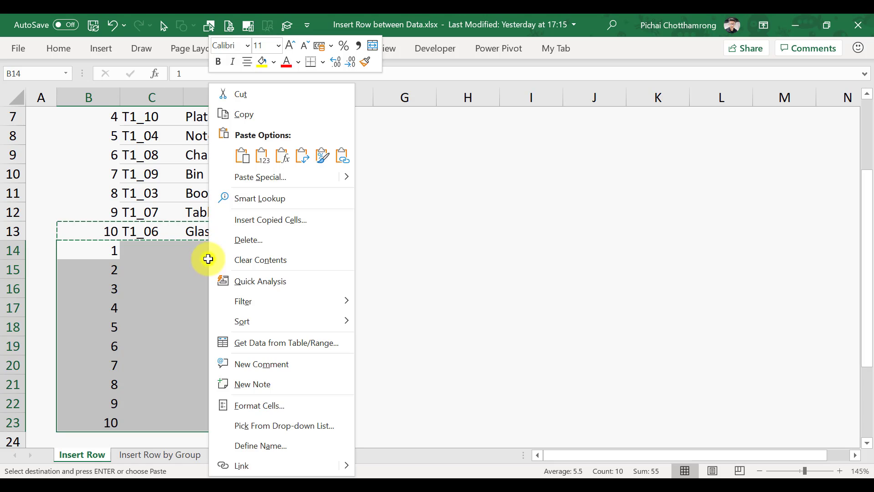
click(321, 157)
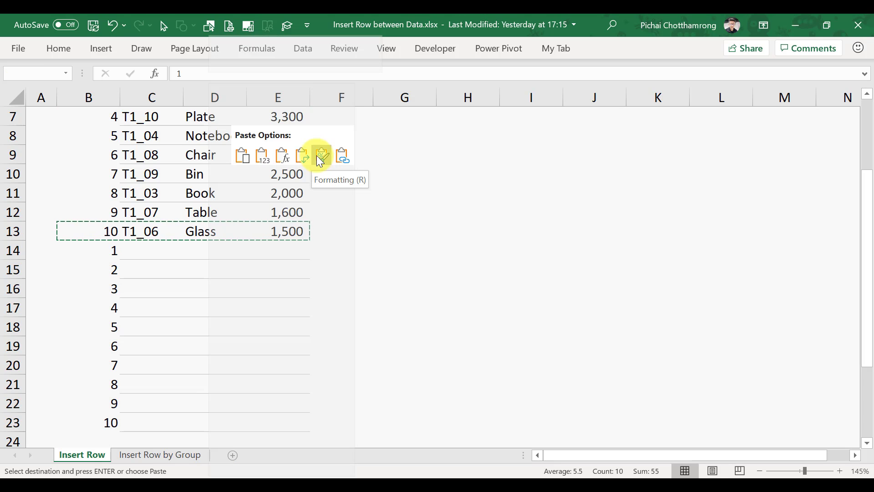
click(362, 240)
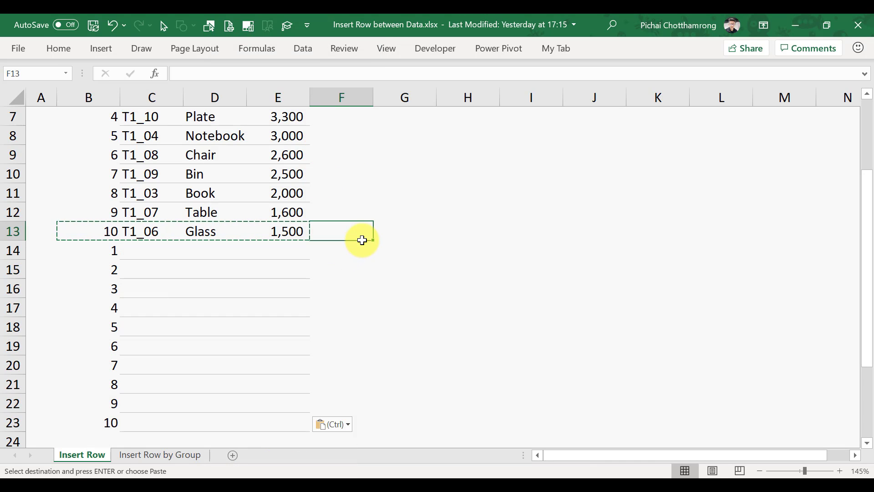
click(102, 210)
key(Escape)
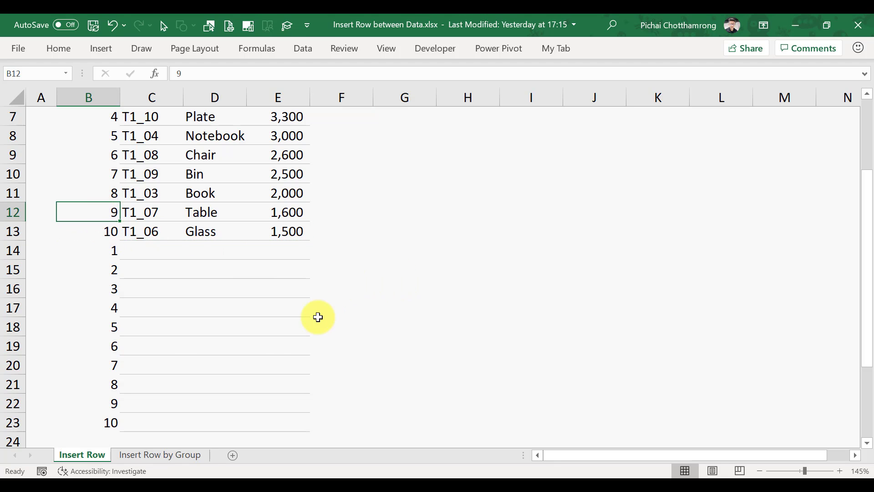
- Sort the table by the Sort helper column in ascending order
scroll(300, 323, up, 2)
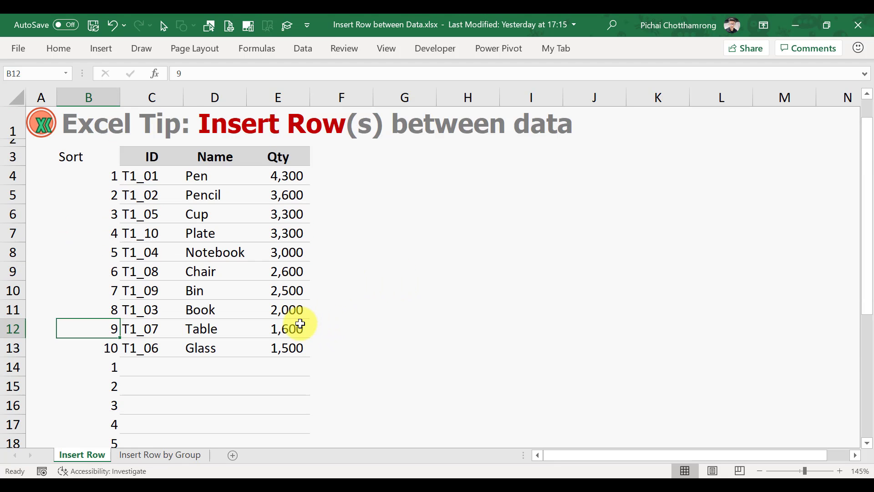
click(86, 159)
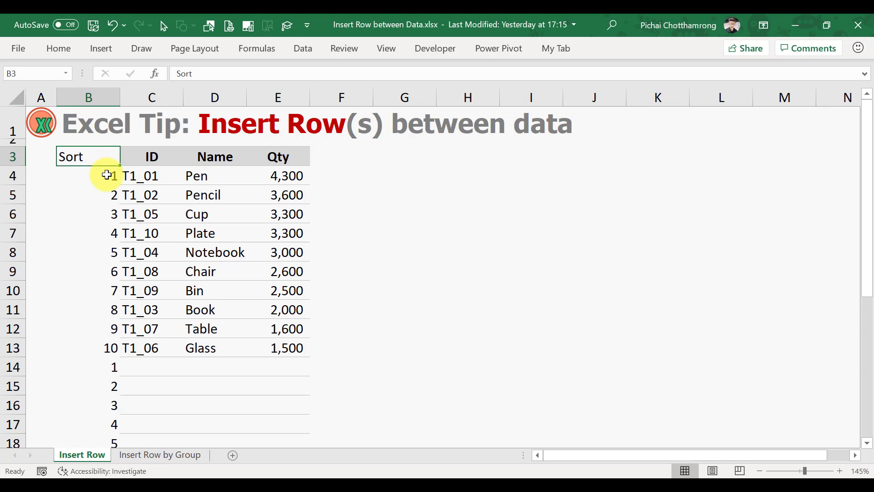
click(304, 51)
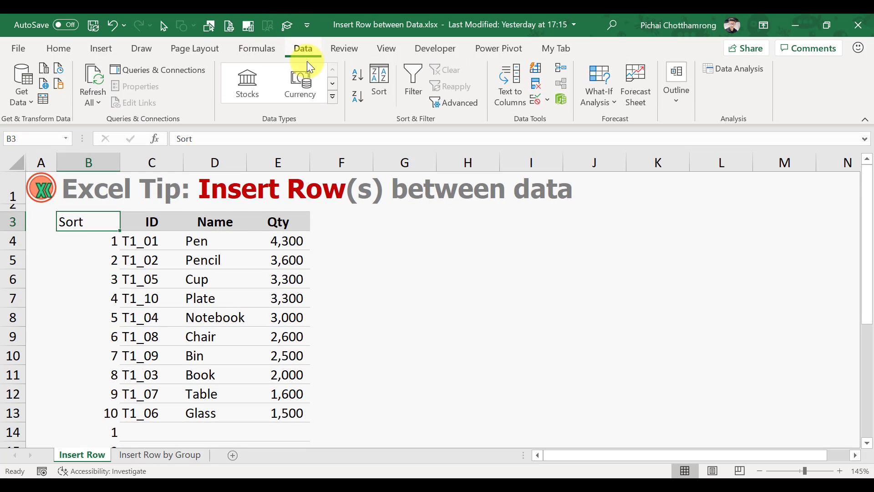
click(358, 80)
- Review the spaced table down to its last row and check the order of the record IDs
scroll(211, 273, down, 6)
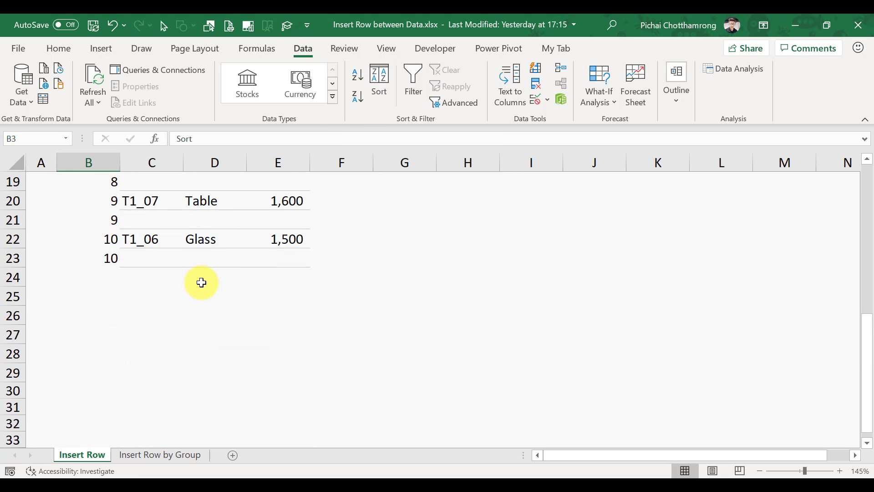
scroll(199, 282, up, 6)
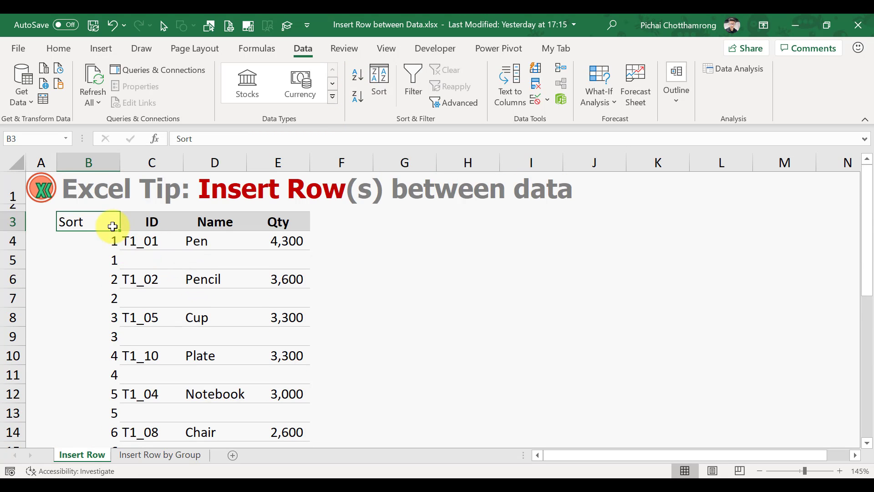
click(137, 240)
click(156, 279)
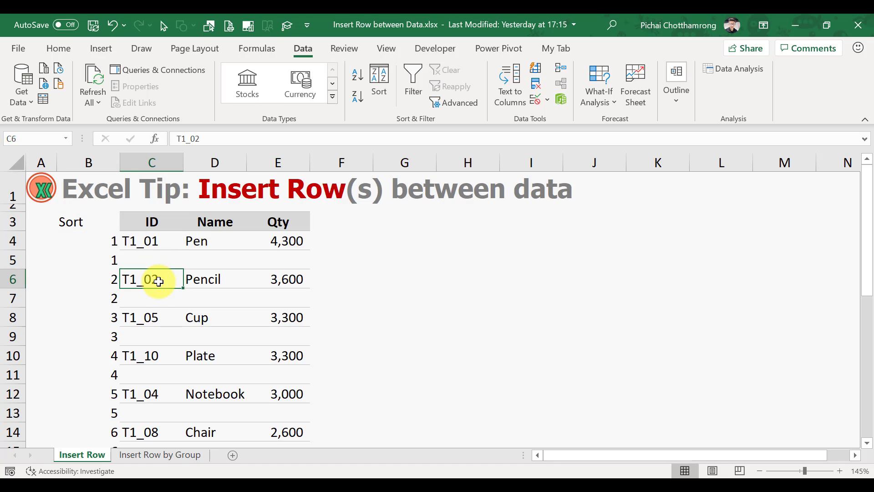
click(168, 310)
click(156, 356)
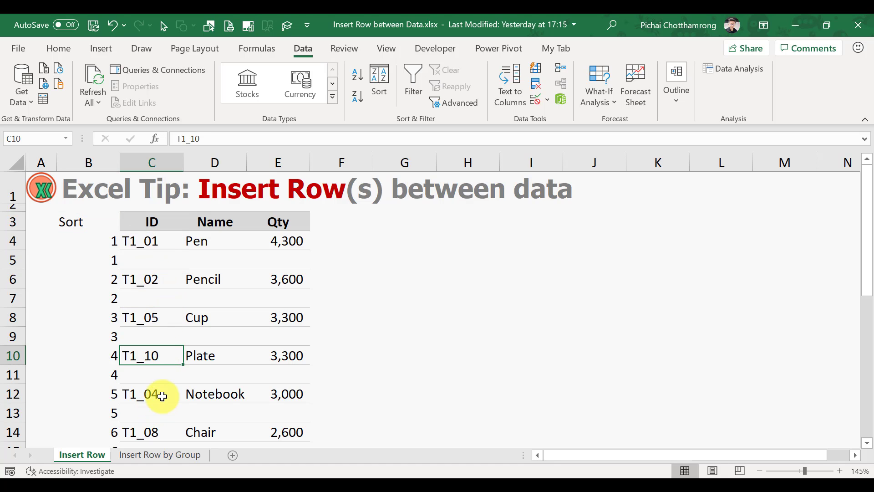
click(159, 394)
- Clear all contents and formatting from the Sort helper column, B3:B23, and return to cell A1
click(89, 222)
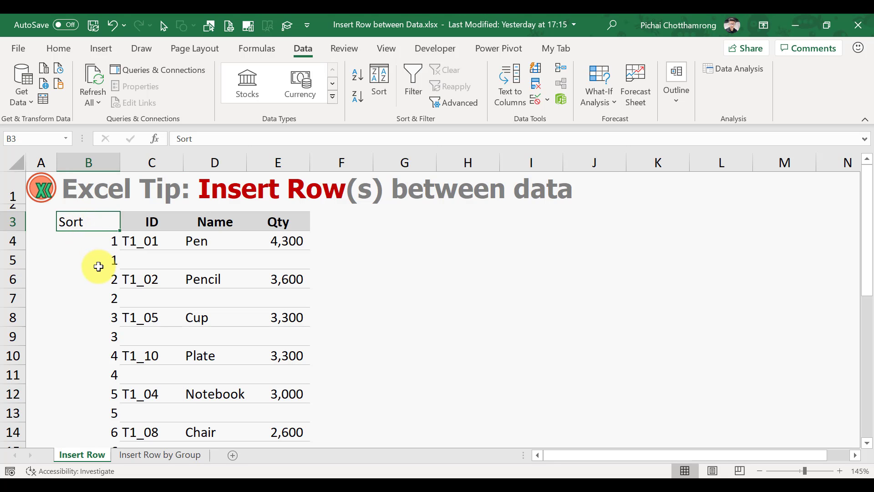
key(ctrl+shift+Down)
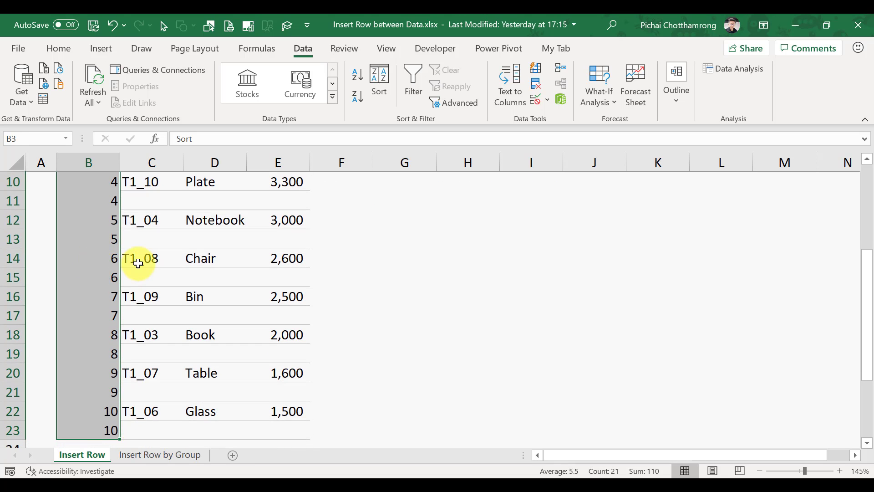
scroll(130, 268, up, 3)
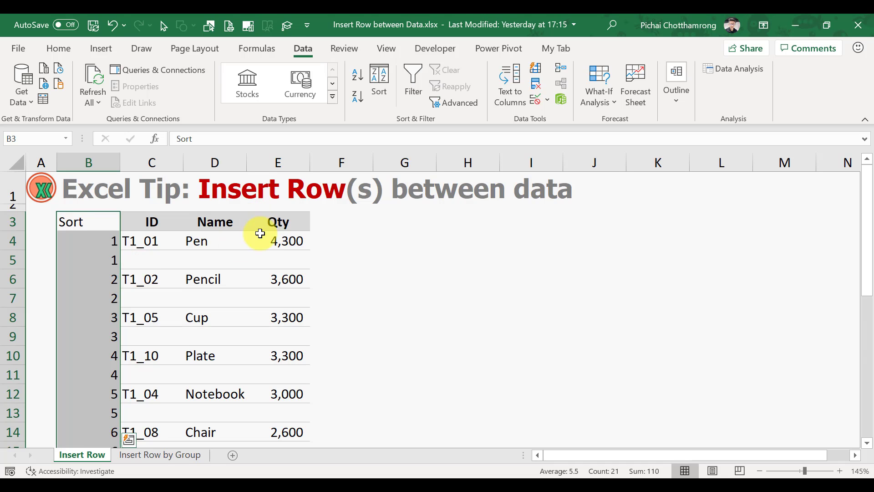
click(68, 49)
click(558, 99)
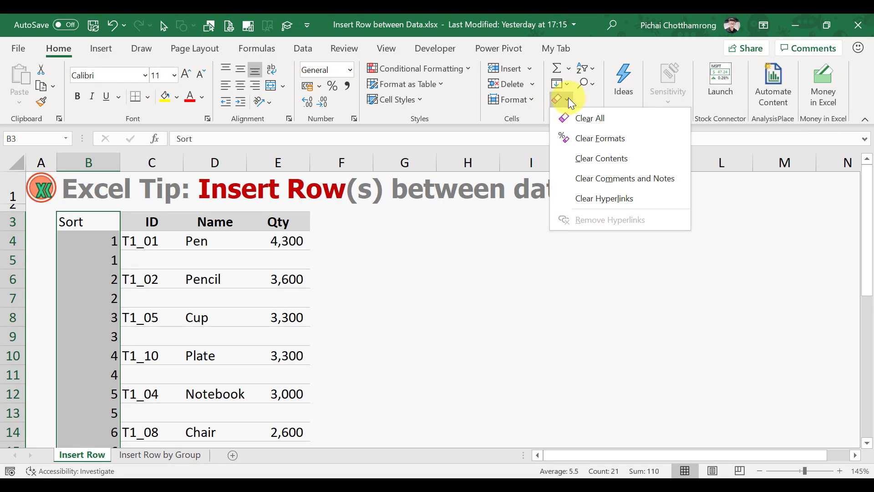
click(578, 118)
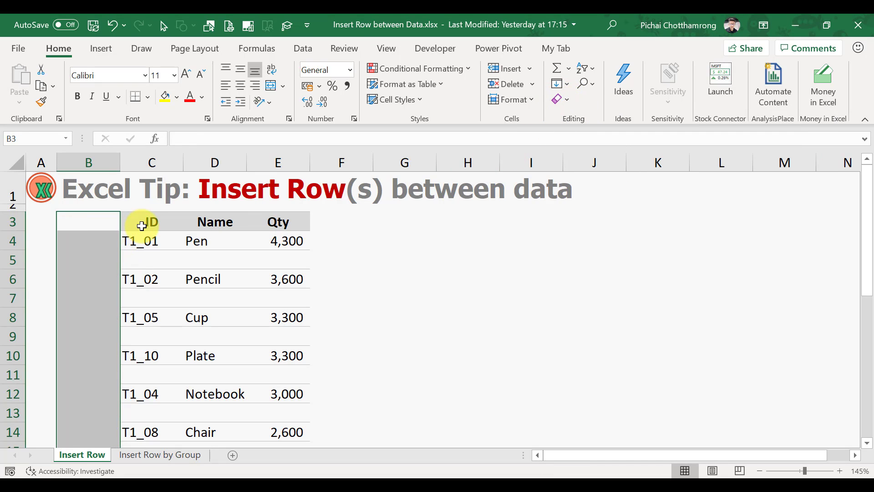
key(ctrl+Home)
scroll(479, 261, down, 5)
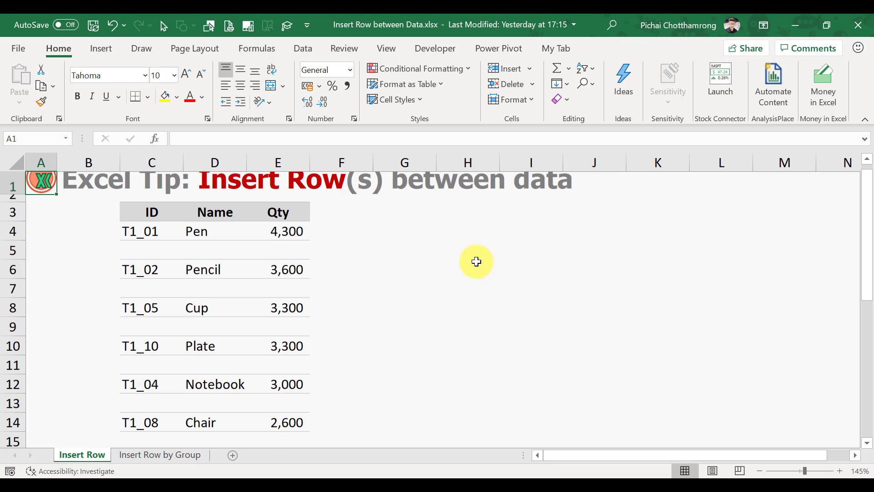
- On the Insert Row by Group sheet, enter the helper column header Sort in B3, beside the Group header
scroll(472, 264, up, 5)
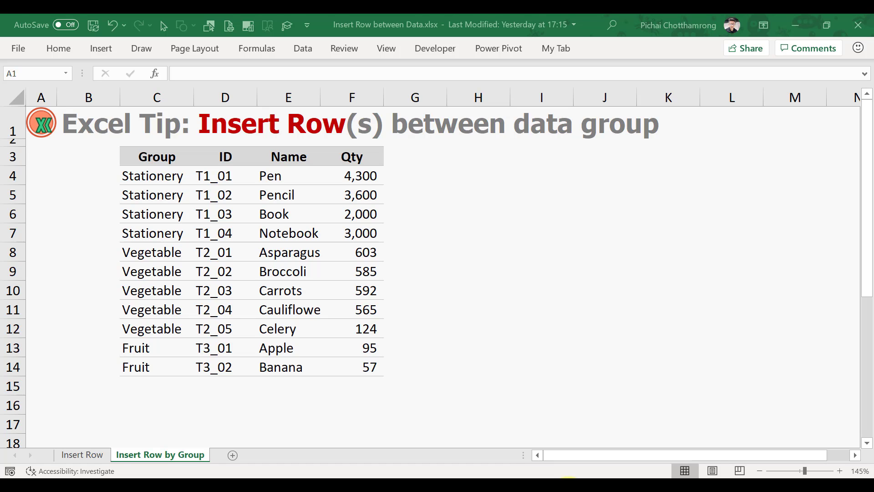
click(184, 155)
key(Left)
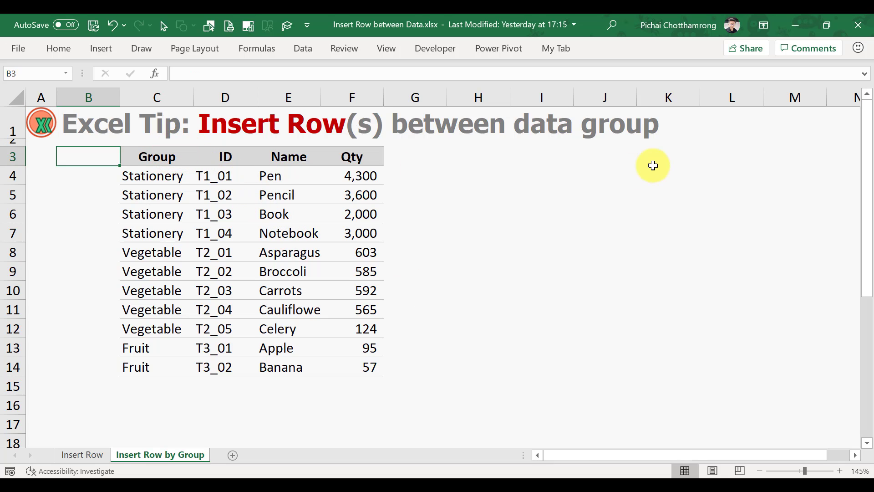
text(Sort)
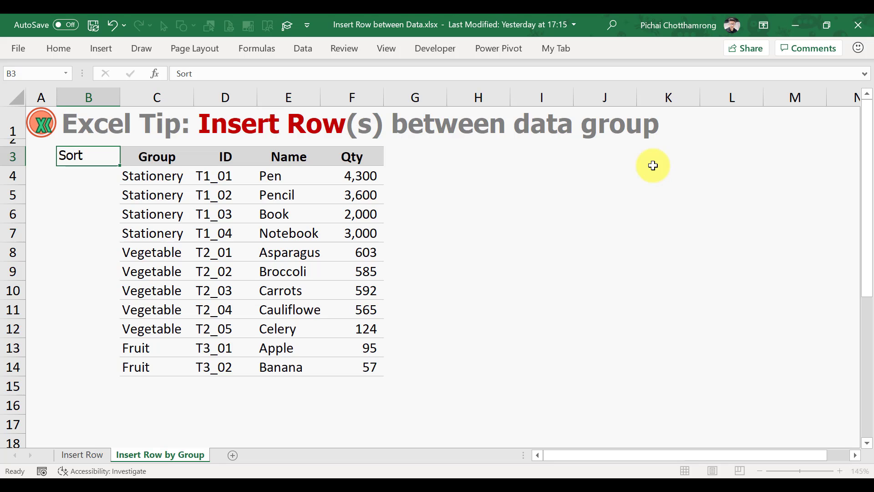
key(Return)
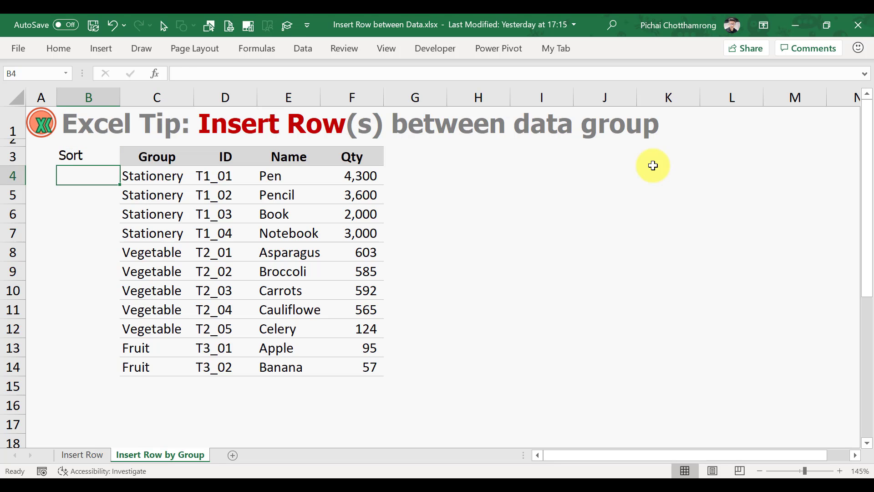
- Copy the Group values C4:C14 into the Sort helper column, B4:B14
key(Right)
key(ctrl+shift+Down)
key(ctrl+c)
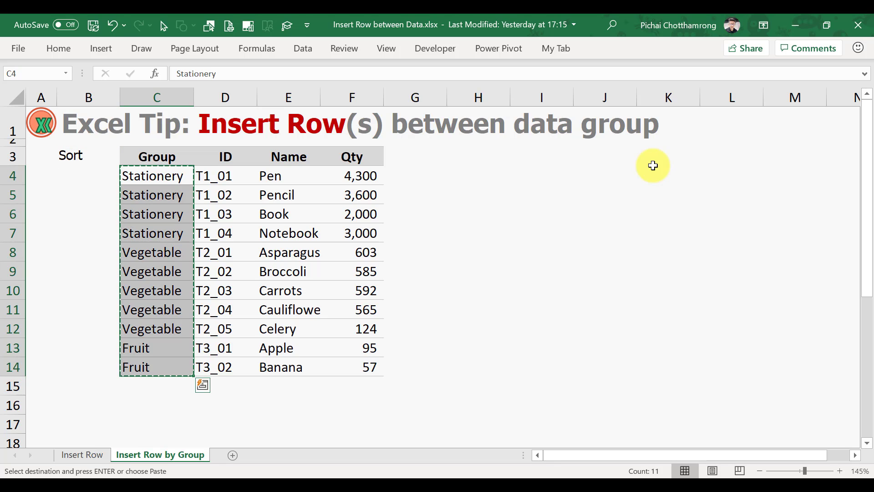
key(Left)
key(ctrl+v)
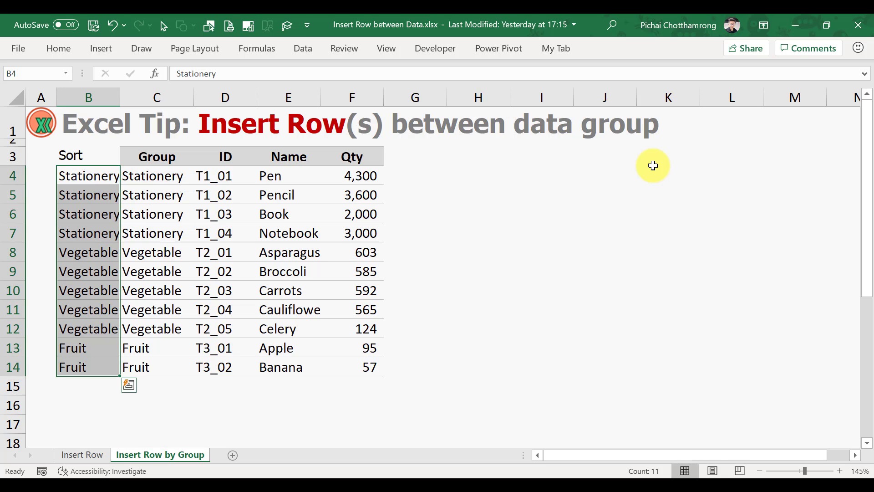
key(ctrl+q)
key(Escape)
- Try duplicating all the Sort values B4:B14 directly below the list, starting at B15
key(ctrl+c)
key(ctrl+Down)
key(Down)
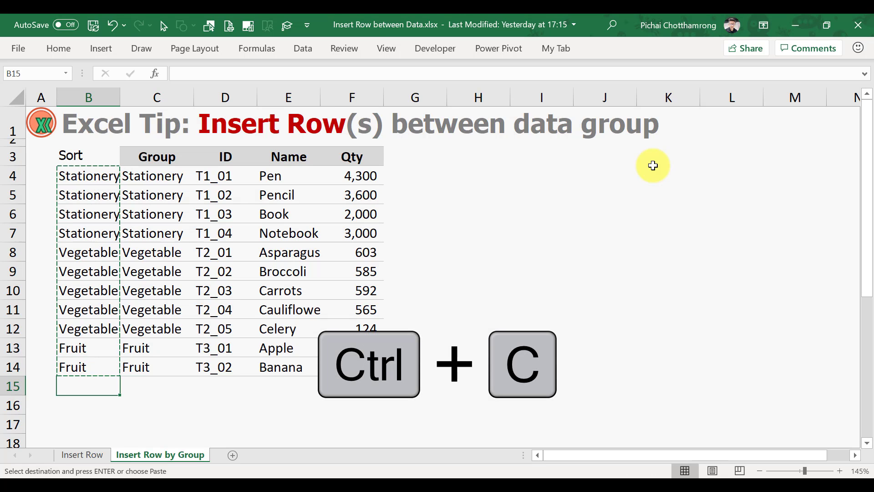
key(ctrl+v)
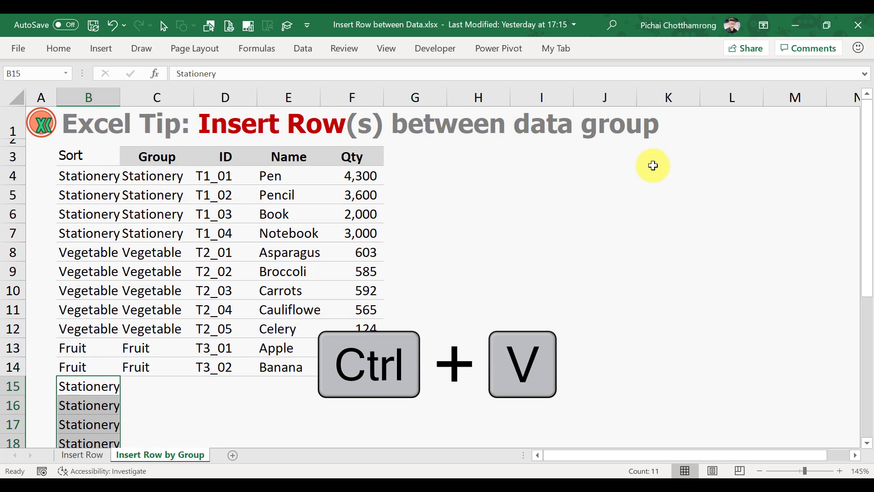
- Review the duplicated group names in the Sort column from B15 downwards
key(Down)
key(Down)
key(Down)
key(Down)
key(Down)
key(Down)
key(Down)
key(Down)
key(Up)
key(Up)
key(Up)
key(Up)
key(Up)
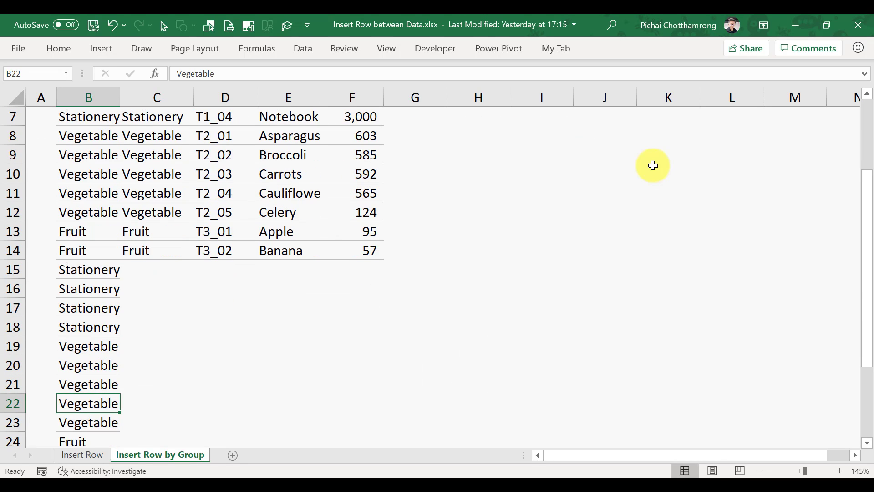
key(Up)
key(Up)
key(Up)
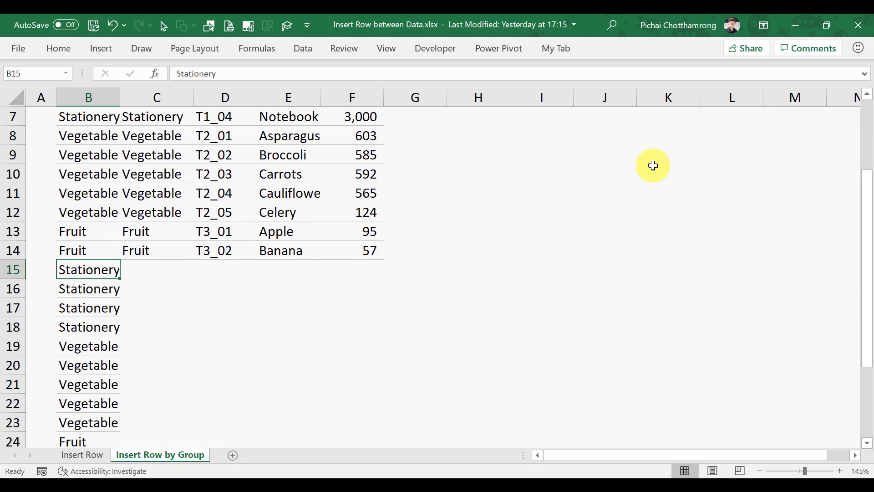
- Examine the record IDs in D4:D14 alongside their Sort values and return to B4
key(ctrl+Up)
key(Down)
key(Right)
key(Down)
key(Right)
key(Up)
key(ctrl+shift+Down)
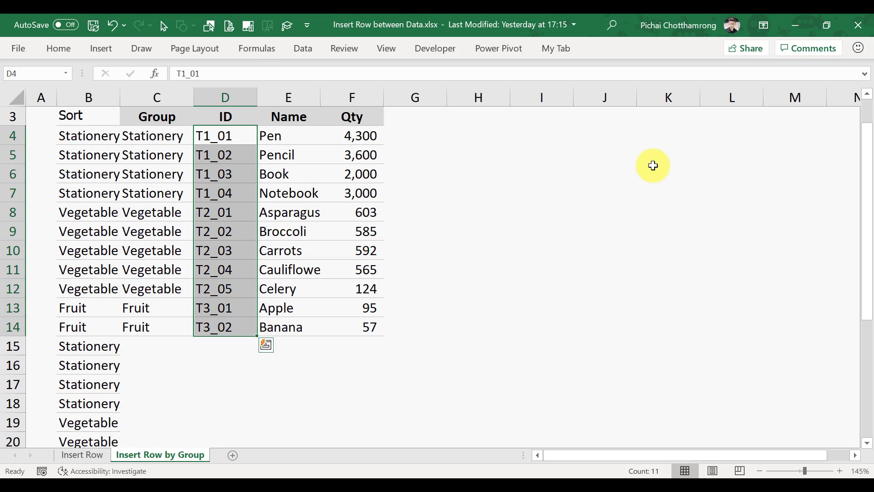
key(Left)
key(Left)
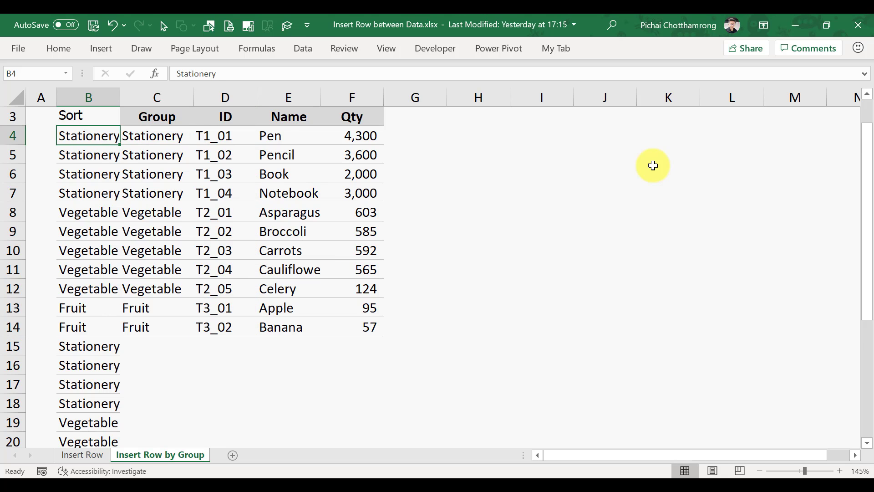
- Check how often each group name repeats in the Sort column, from its last entry back up to the Stationery rows
key(ctrl+Down)
key(Up)
key(Up)
key(Up)
key(Up)
key(Up)
key(Up)
key(Up)
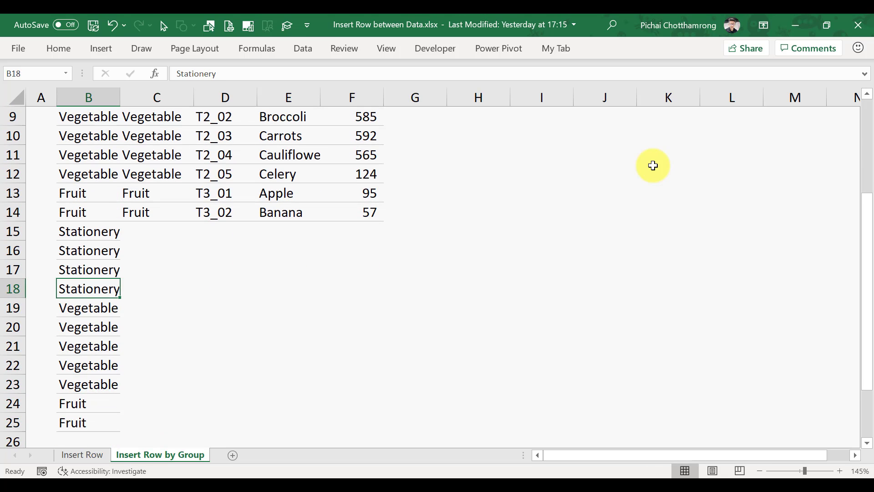
key(Up)
key(Up)
key(Up)
key(Up)
key(Up)
key(ctrl+Up)
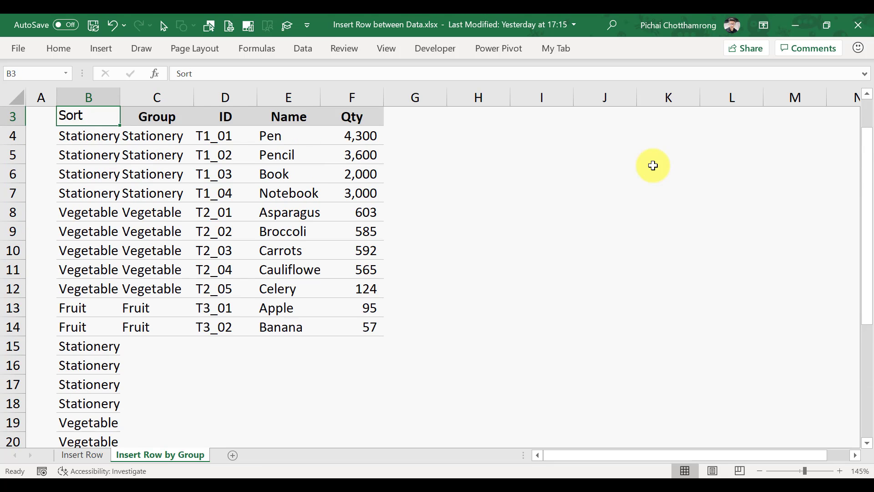
key(Down)
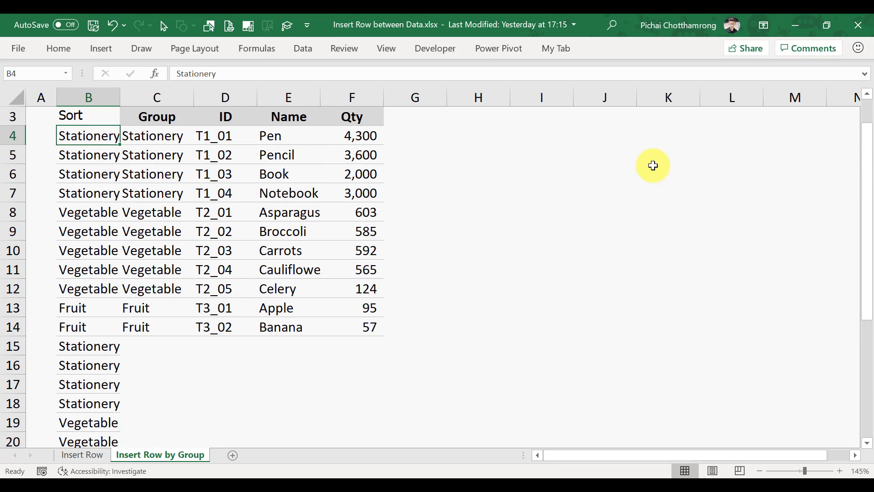
key(Down)
key(Down)
key(Down)
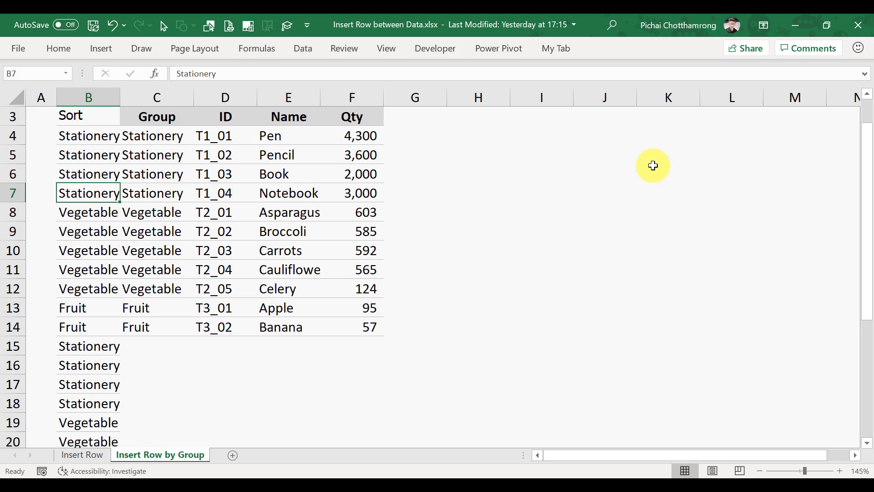
key(Down)
- Compare the groups in the Group column with the duplicated Sort entries in B15:B25
click(111, 350)
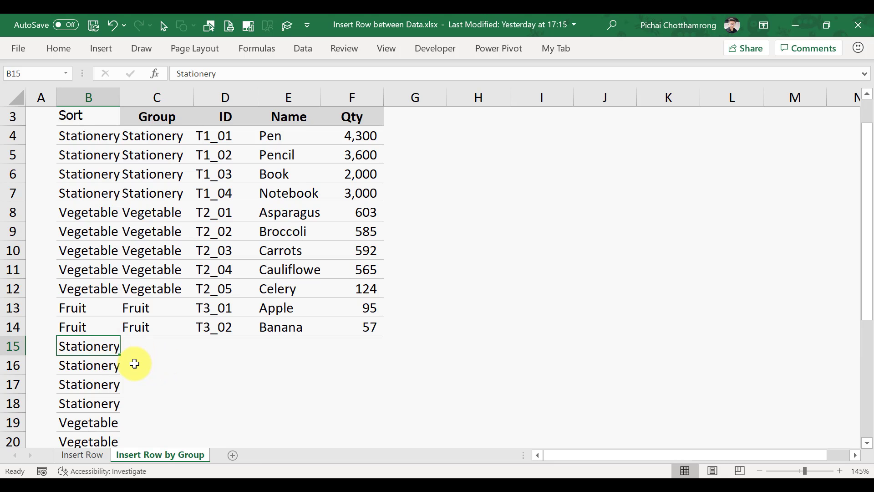
scroll(132, 362, down, 3)
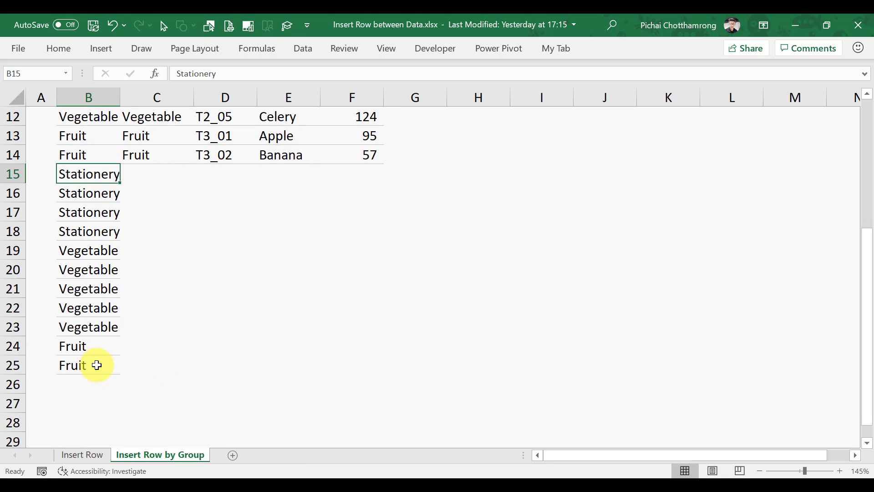
scroll(96, 364, up, 4)
click(155, 177)
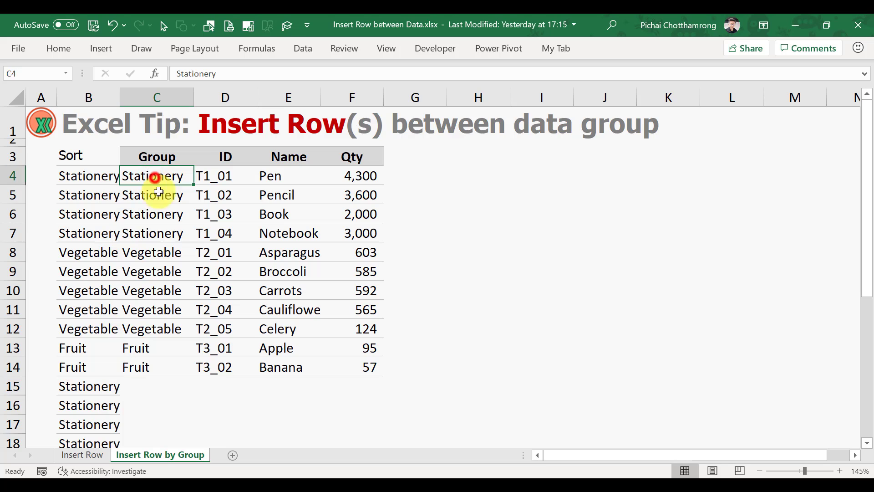
drag(159, 192, 156, 313)
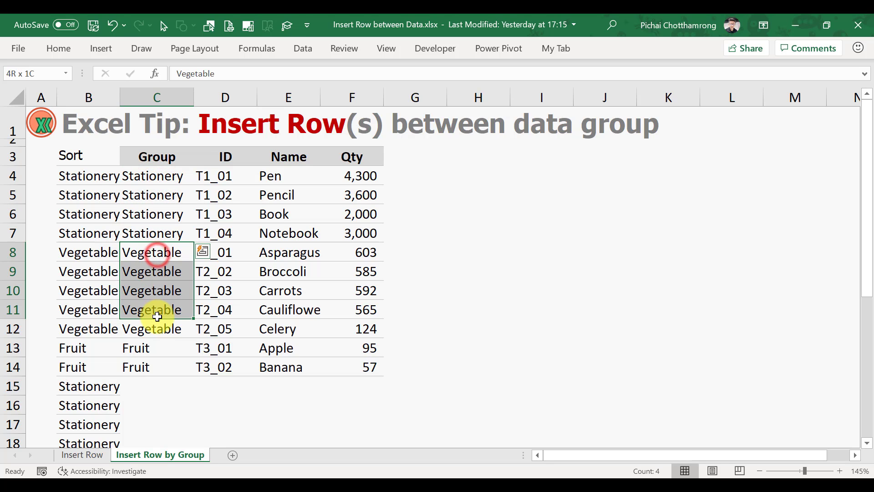
click(142, 347)
click(86, 387)
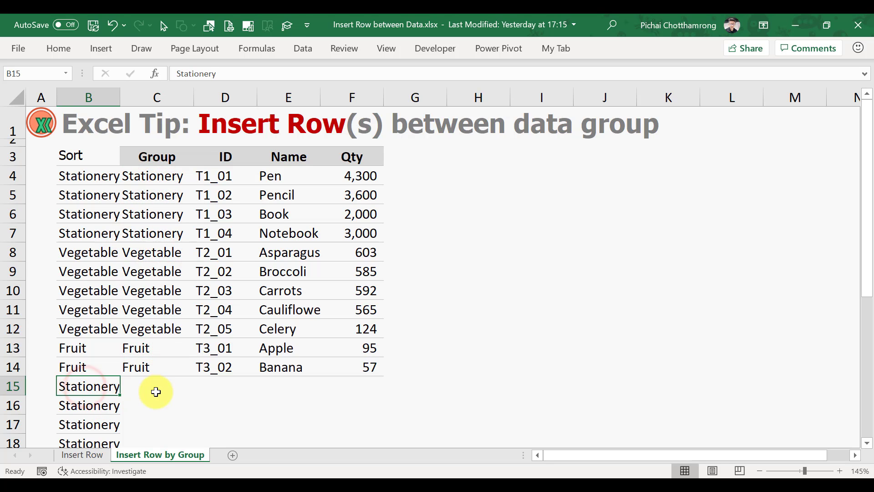
key(Down)
key(Down)
key(Down)
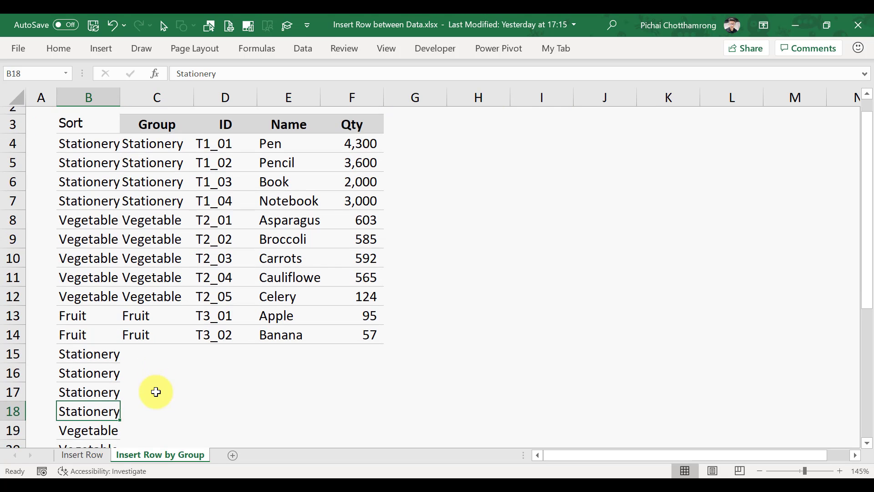
key(Down)
key(Down)
key(Down)
key(Down)
key(Down)
key(Down)
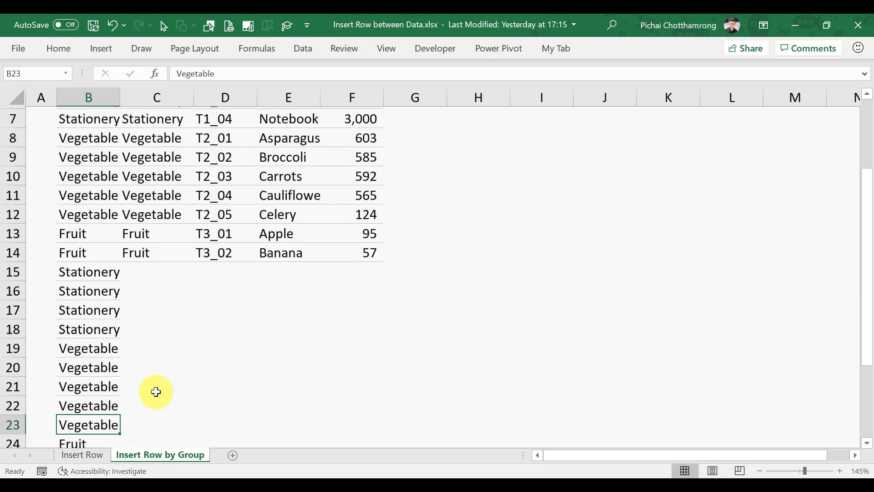
key(ctrl+Up)
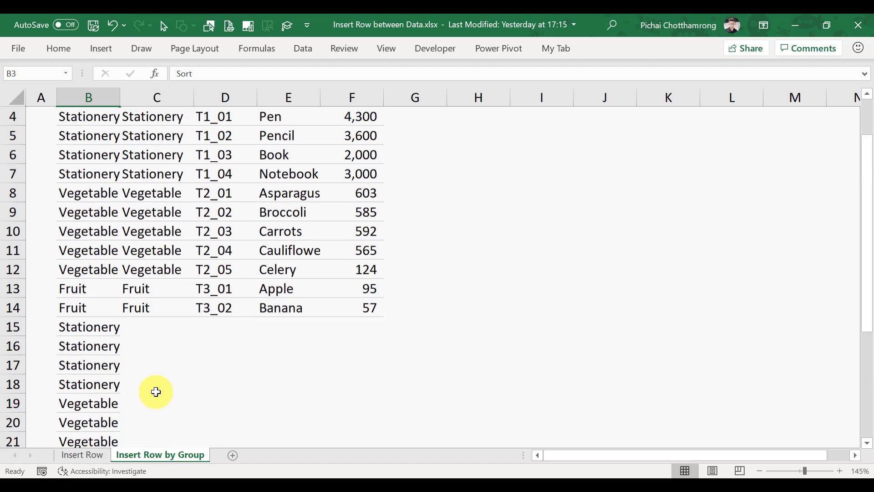
- Undo the paste of the duplicated Sort values below the list and clear the copy selection
key(ctrl+z)
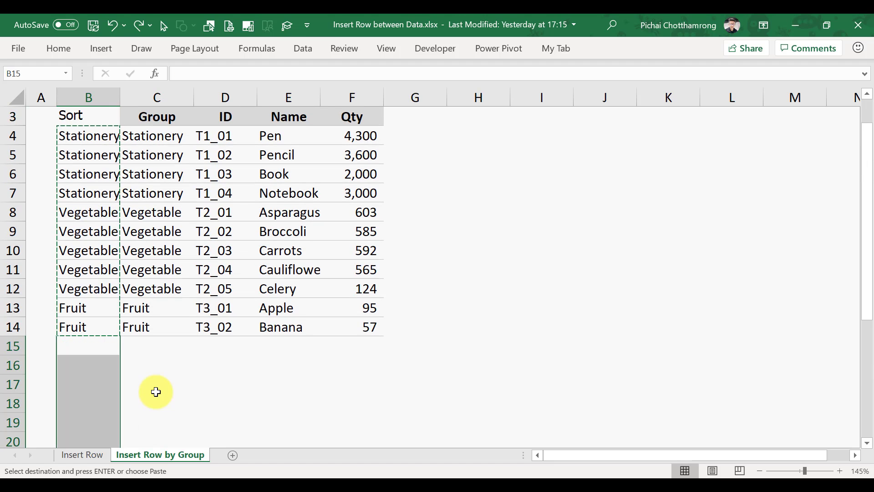
key(Escape)
key(Up)
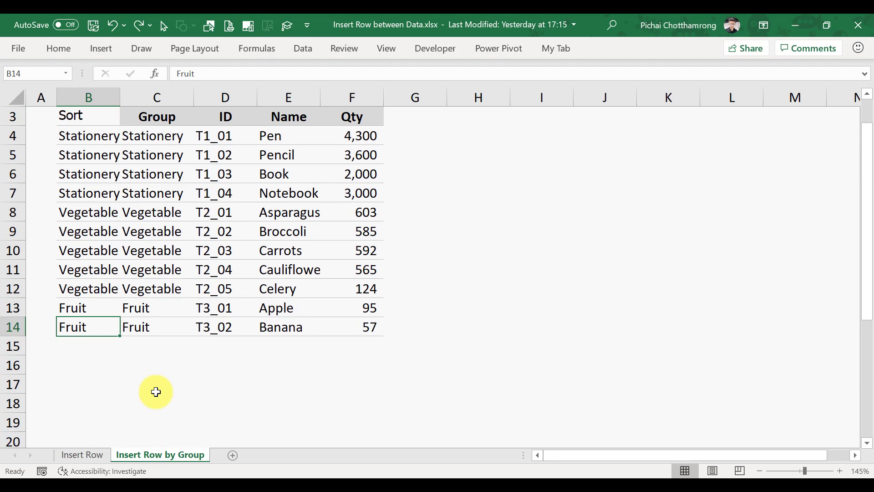
- Copy one Stationery value from B4 to B15, the first empty Sort cell below the list
key(ctrl+Up)
key(Down)
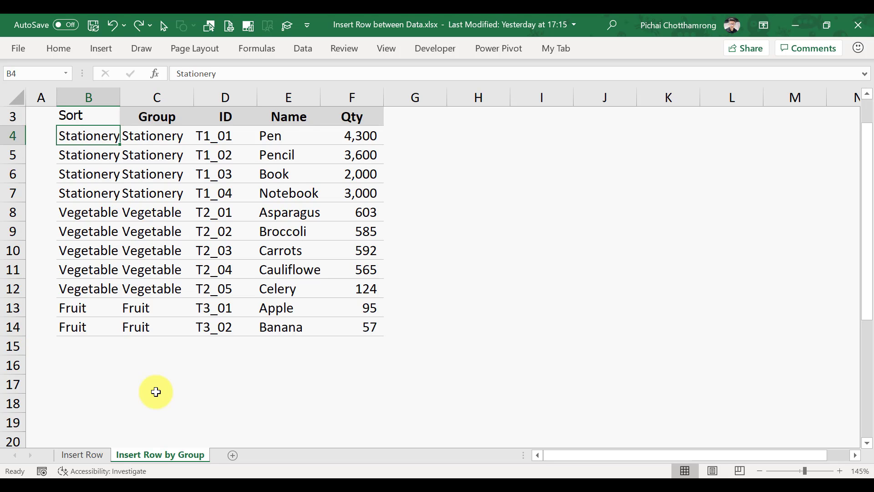
key(ctrl+c)
key(ctrl+Down)
key(Down)
key(Return)
- Copy one Vegetable value from B12 to B16 in the Sort column
key(Up)
key(Up)
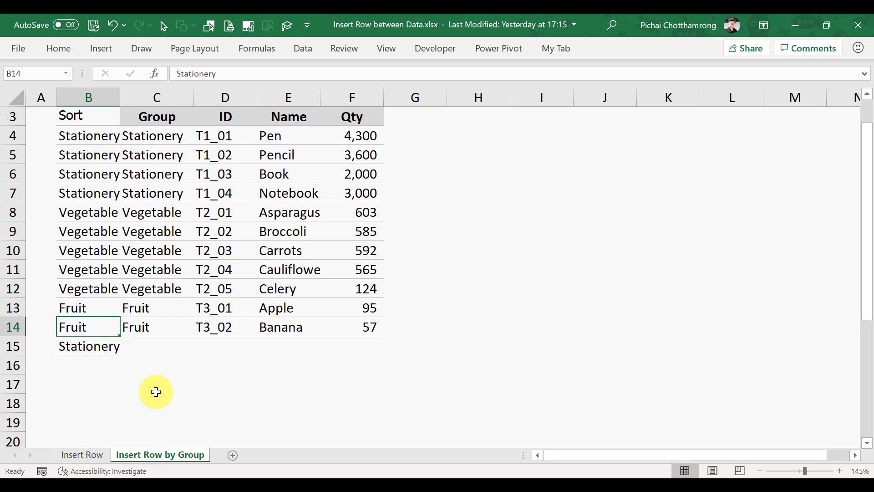
key(Up)
key(ctrl+c)
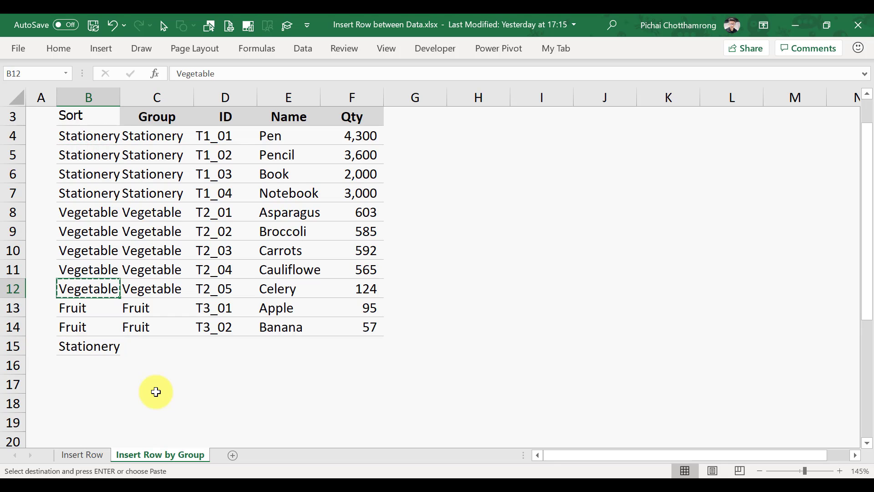
key(ctrl+Down)
key(Down)
key(Return)
- Copy one Fruit value from B14 to B17 in the Sort column
key(Up)
key(Up)
key(ctrl+c)
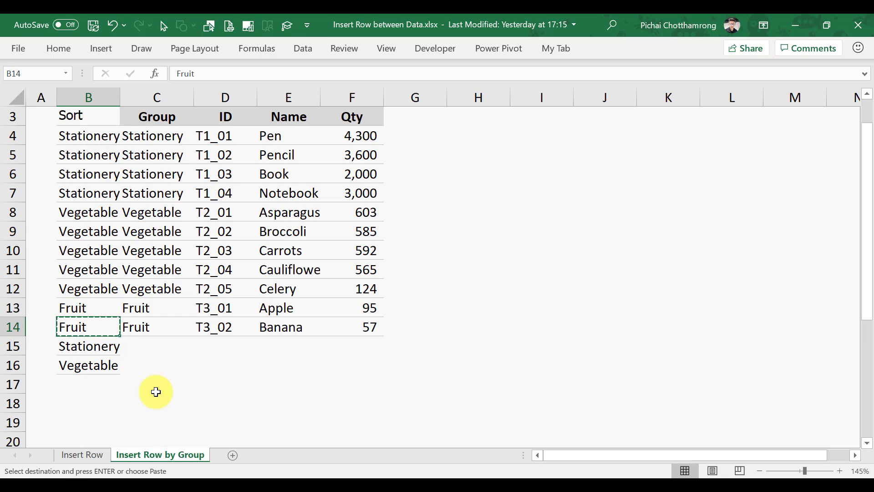
key(ctrl+Down)
key(Down)
key(Return)
- Sort the table by the Sort helper column in ascending order and inspect the blank cells C6:F6 below the Fruit group
key(ctrl+Up)
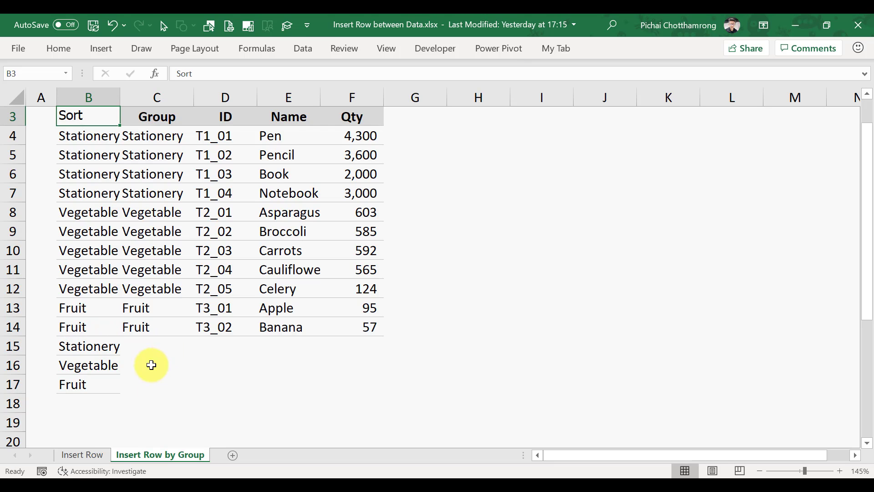
click(302, 48)
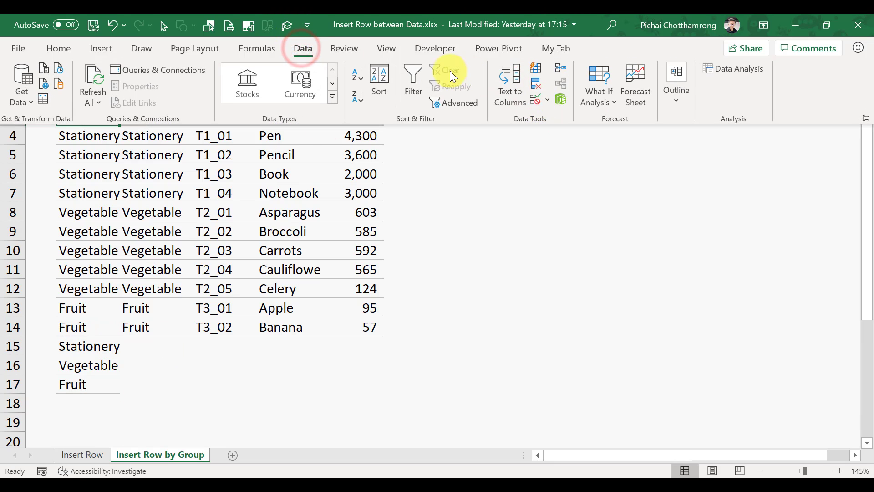
click(364, 74)
click(143, 170)
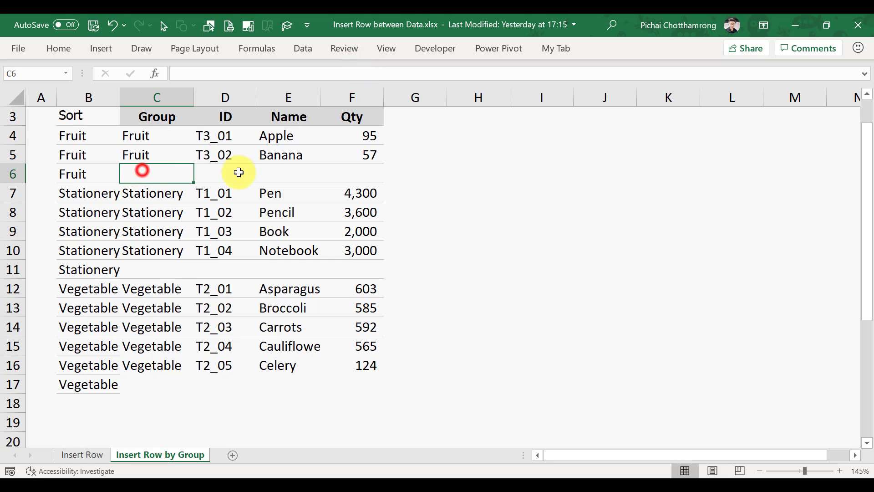
drag(370, 170, 168, 164)
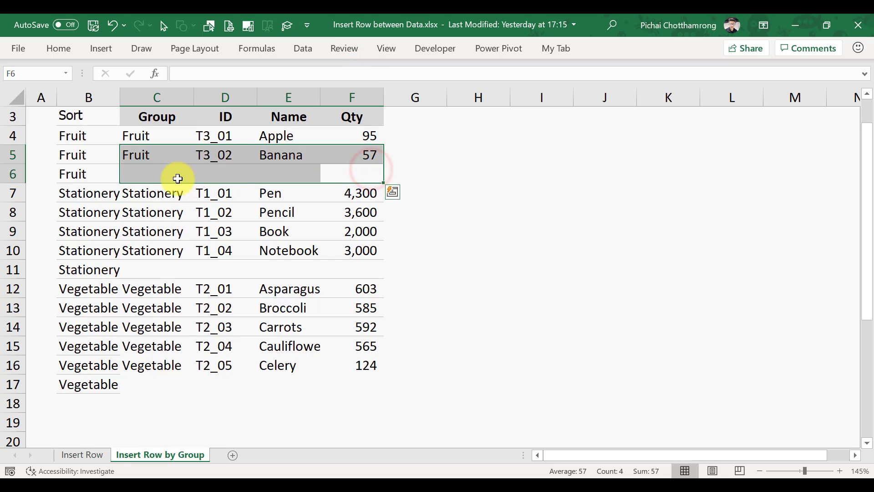
click(168, 175)
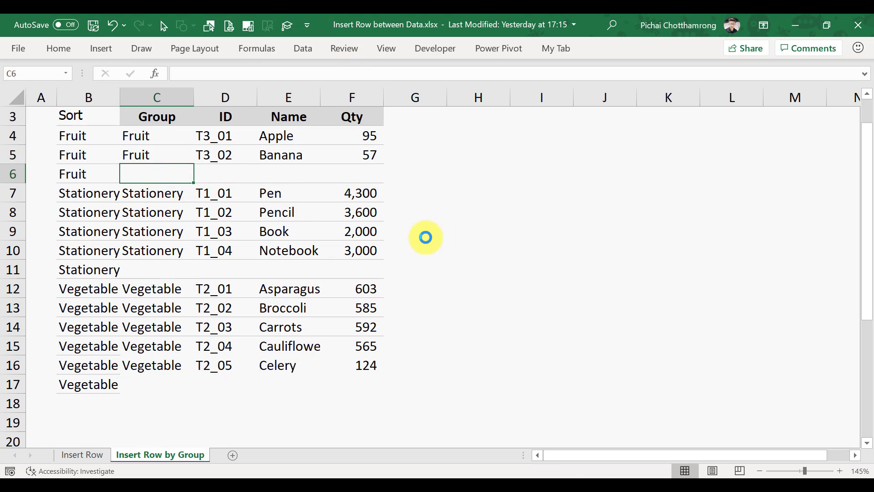
- Undo the table sort and the three group values added to the Sort column in B15:B17
key(ctrl+z)
key(ctrl+z)
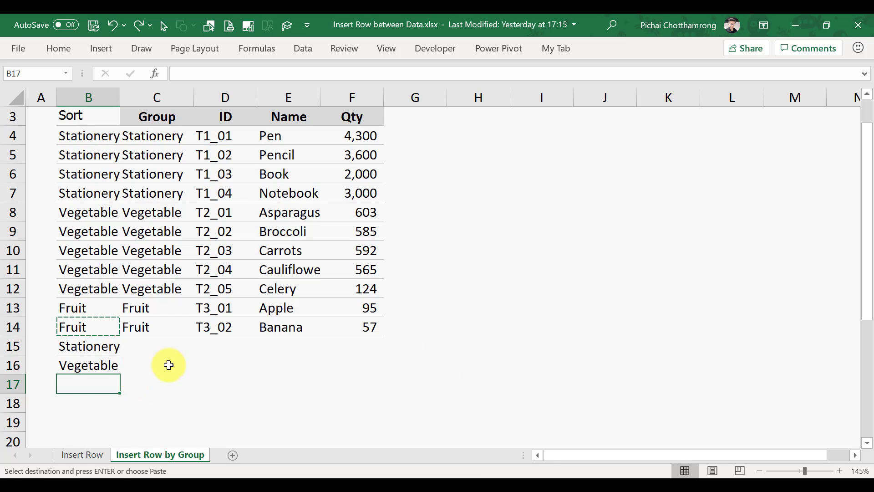
key(ctrl+z)
key(ctrl+z)
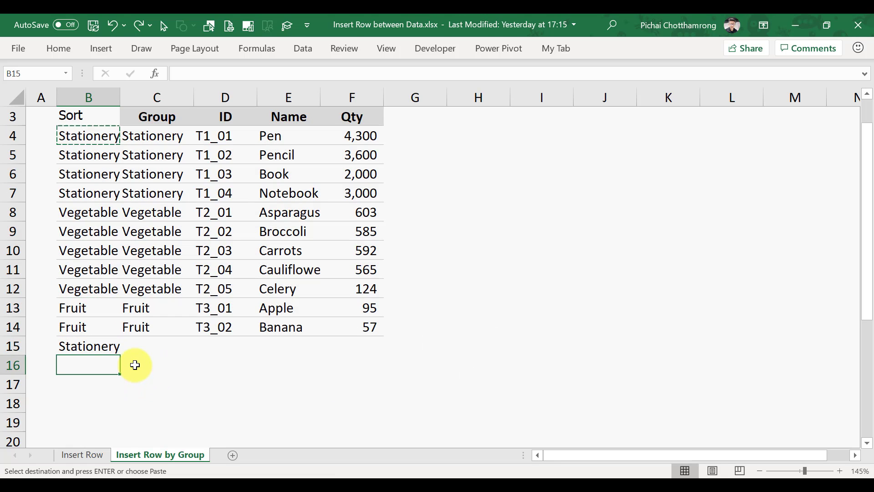
- Copy the Sort column values from B4:B14 to a separate list starting at H4
click(149, 325)
drag(152, 137, 156, 325)
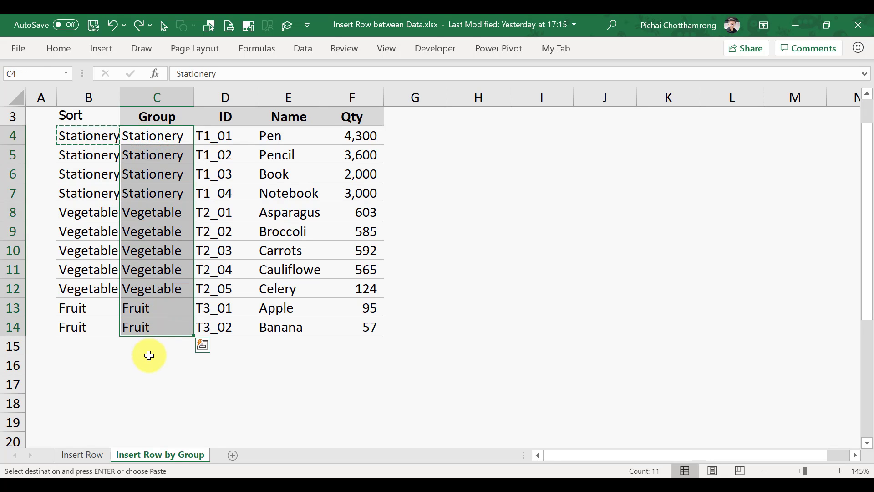
click(168, 328)
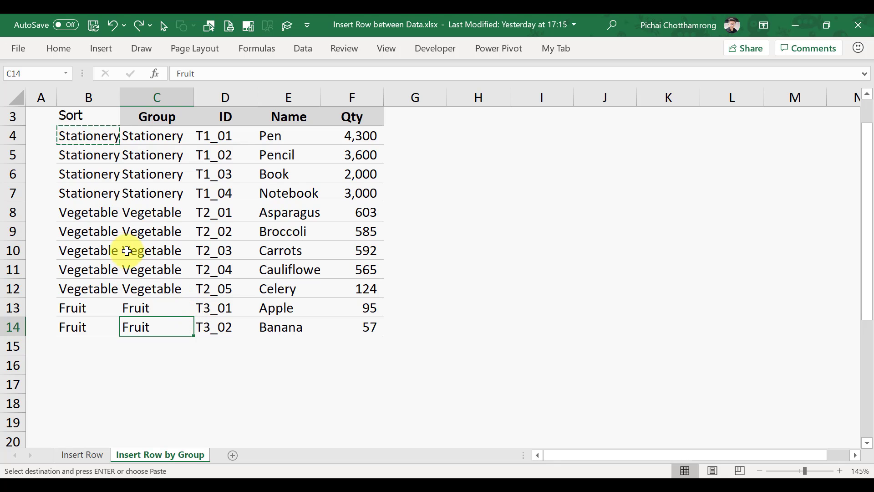
key(Left)
key(ctrl+Up)
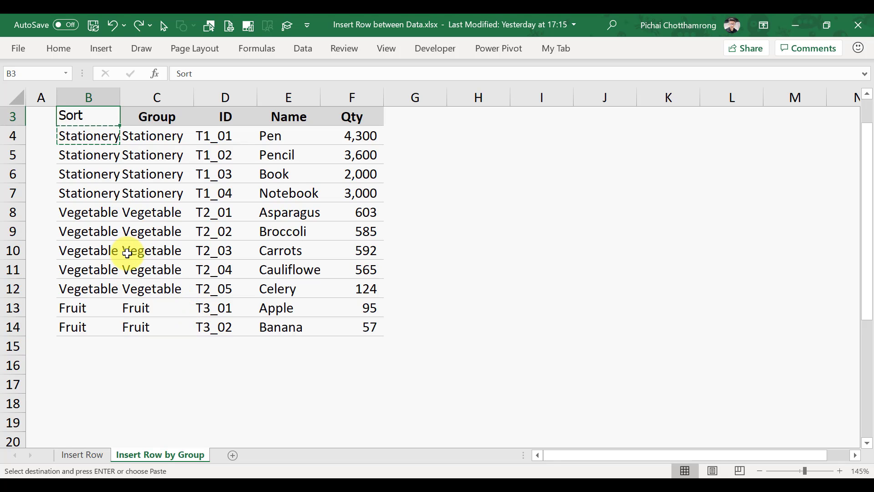
key(Down)
key(ctrl+shift+Down)
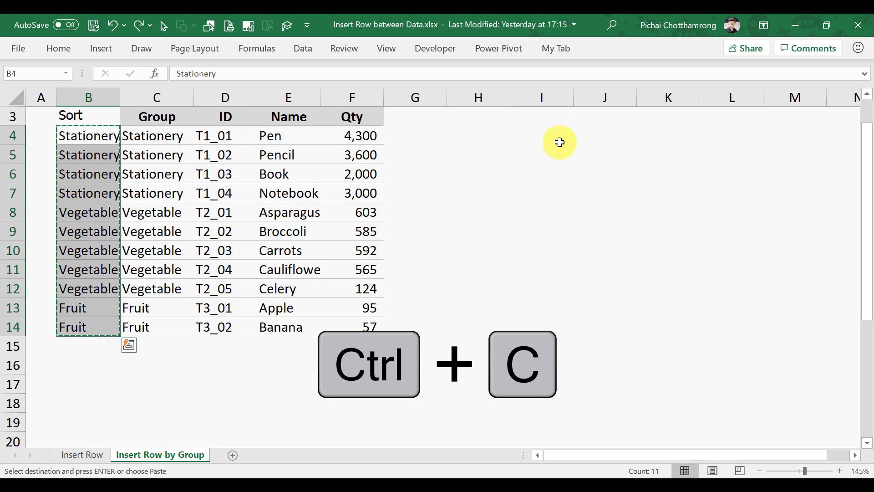
click(546, 137)
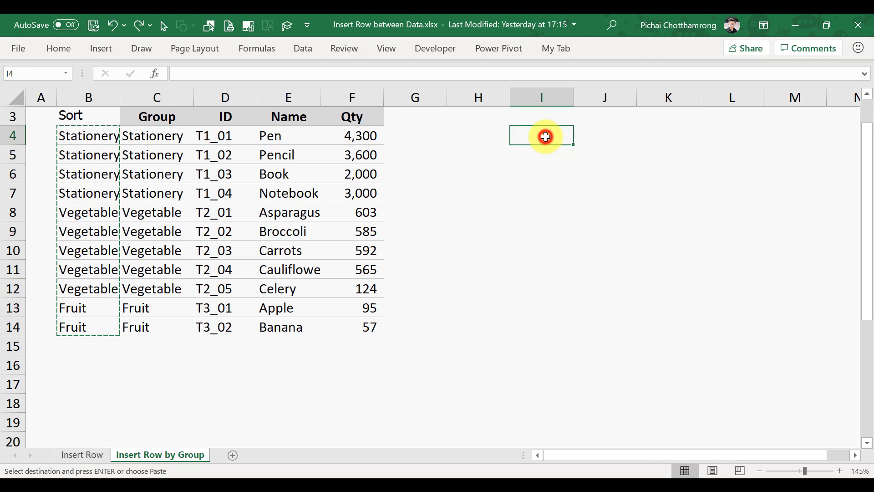
key(Left)
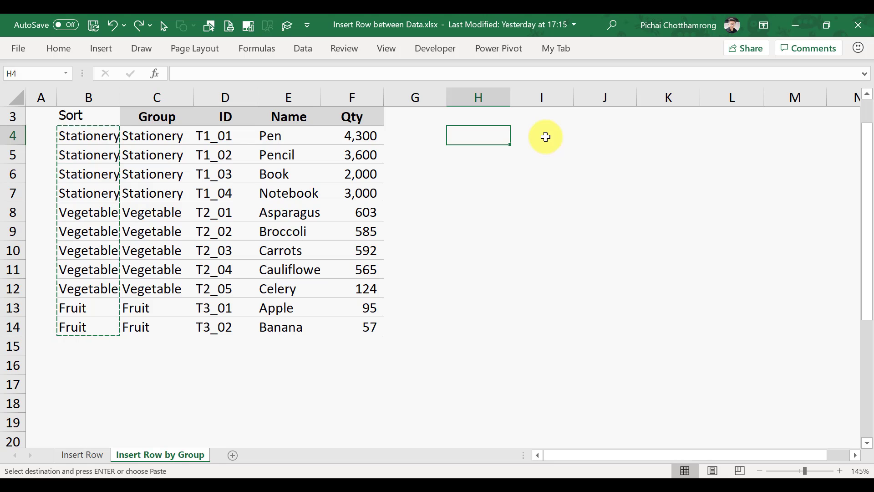
key(ctrl+v)
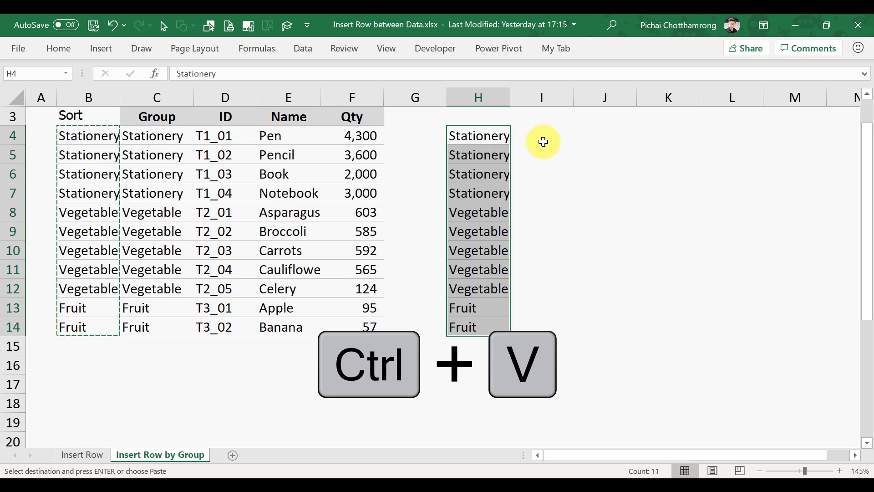
- Enter the header Group in H3 above the copied list
click(479, 117)
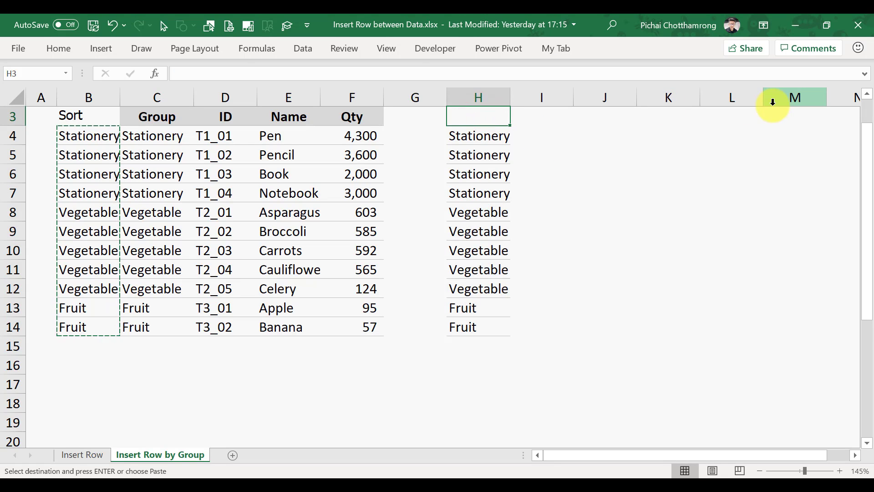
text(B)
text(Group)
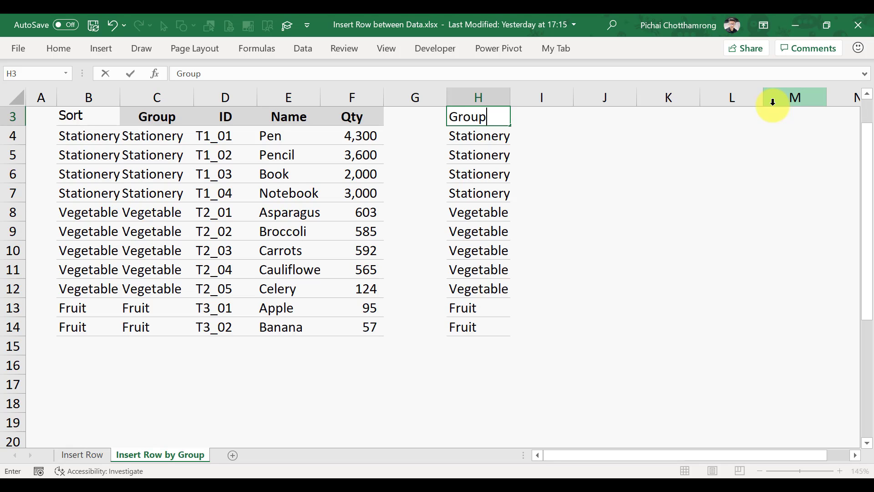
key(Return)
key(Return)
key(Up)
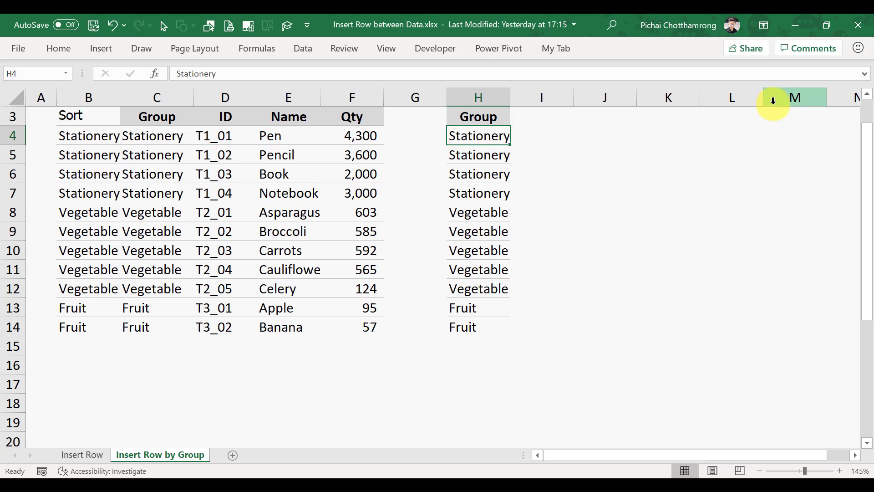
- Remove the duplicates from H3:H14 by the Group column, treating the first row as headers
click(483, 112)
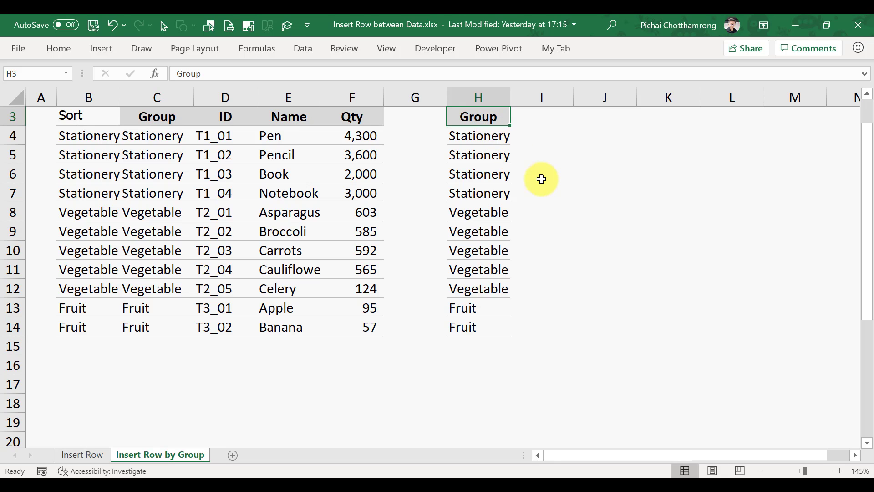
key(ctrl+shift+Down)
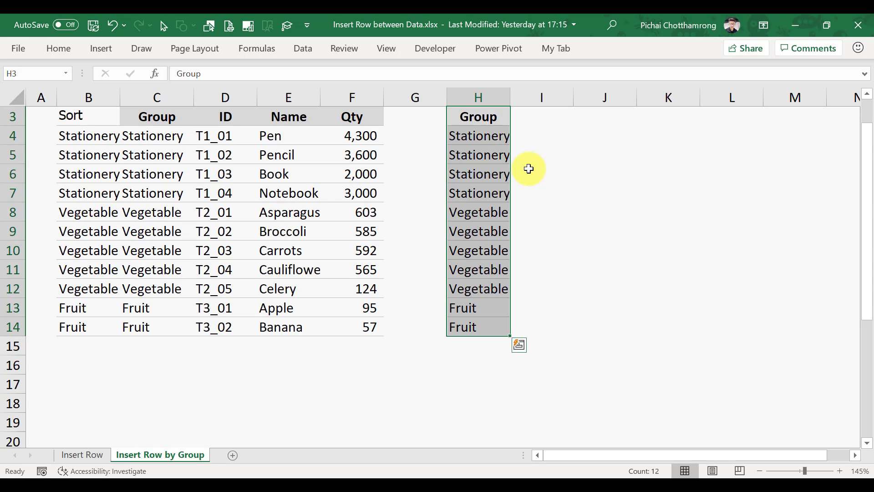
click(310, 47)
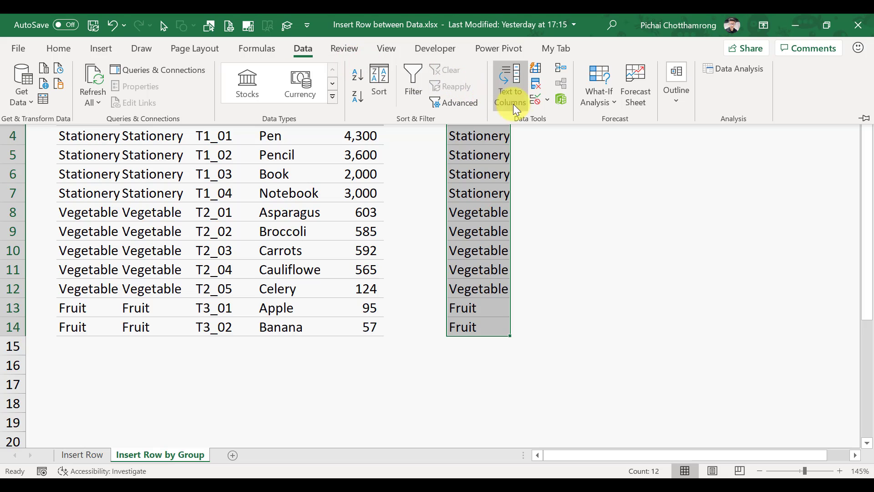
click(538, 86)
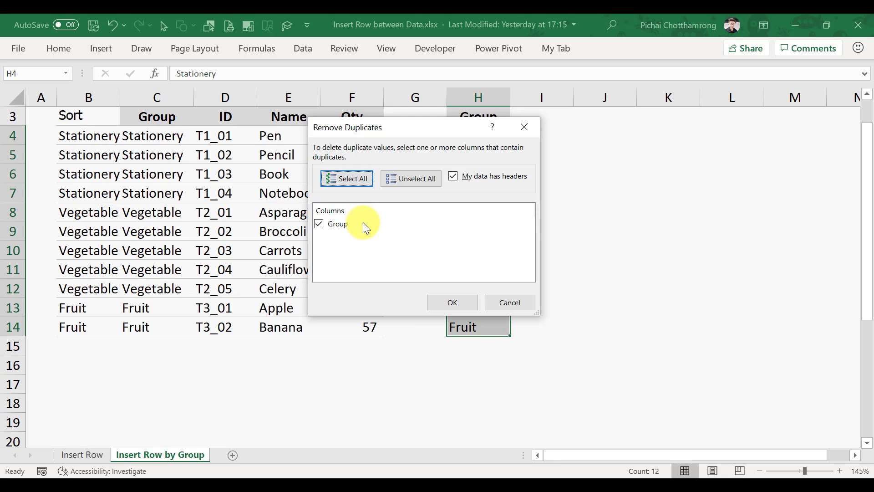
click(459, 301)
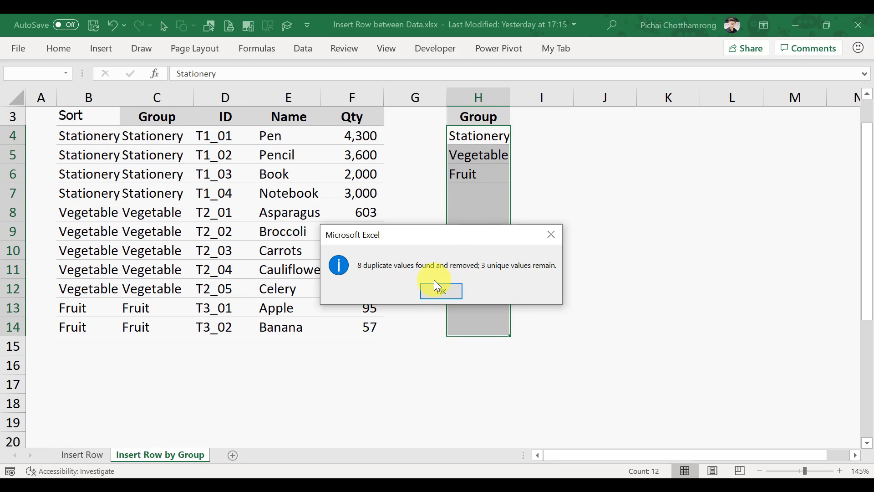
click(440, 291)
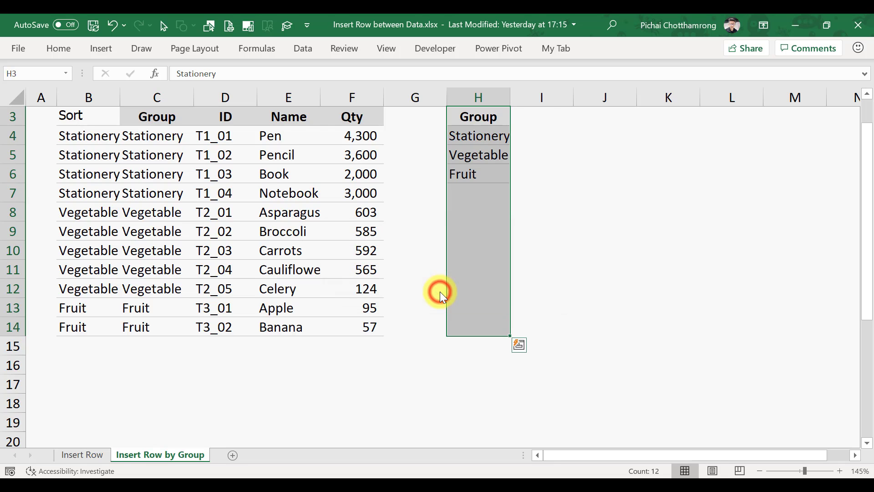
- Copy the unique group names from H4:H6 to the Sort column starting at B15
click(494, 195)
click(504, 138)
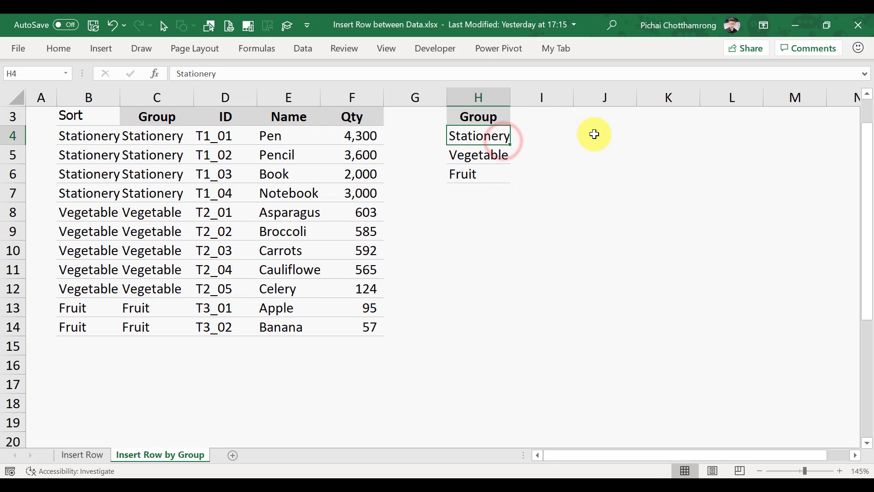
key(ctrl+shift+Down)
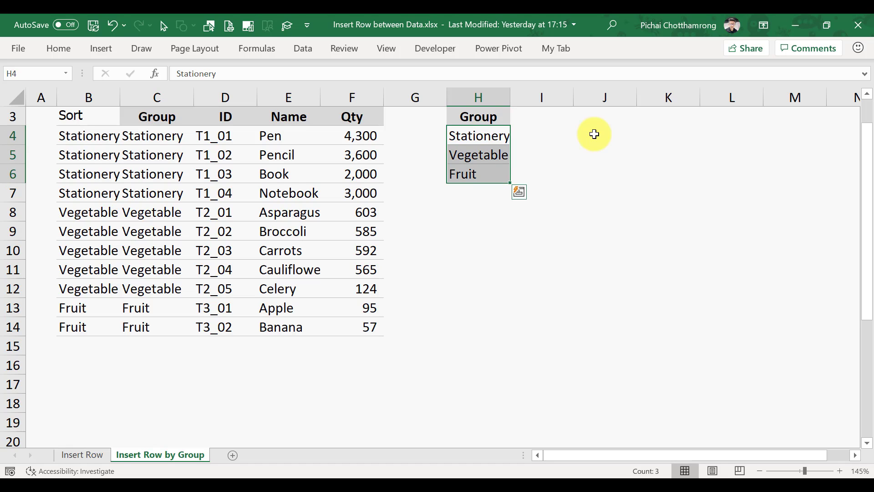
key(ctrl+c)
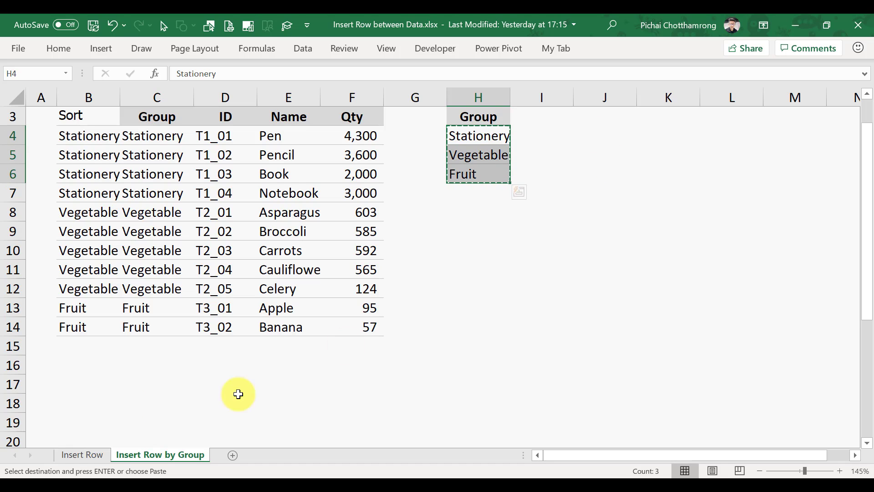
click(71, 346)
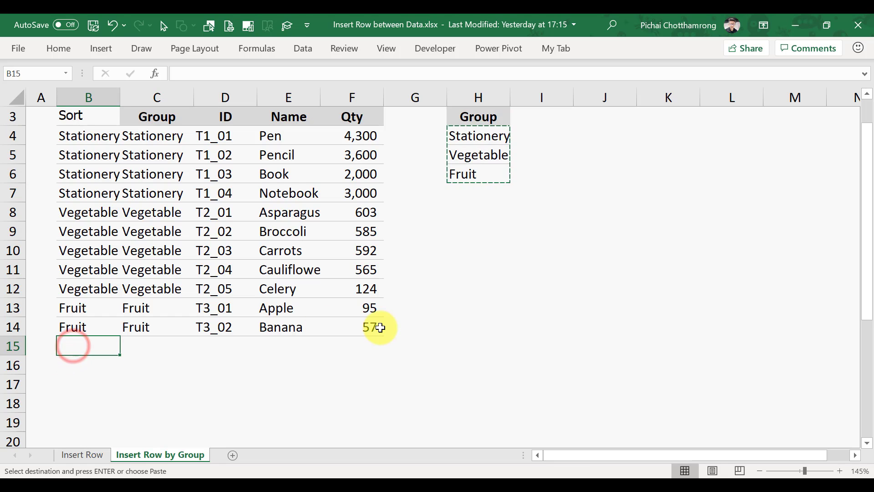
key(ctrl+v)
- Apply the formatting of the last record, B14:F14, to the added rows B15:F17 without pasting its values
key(Up)
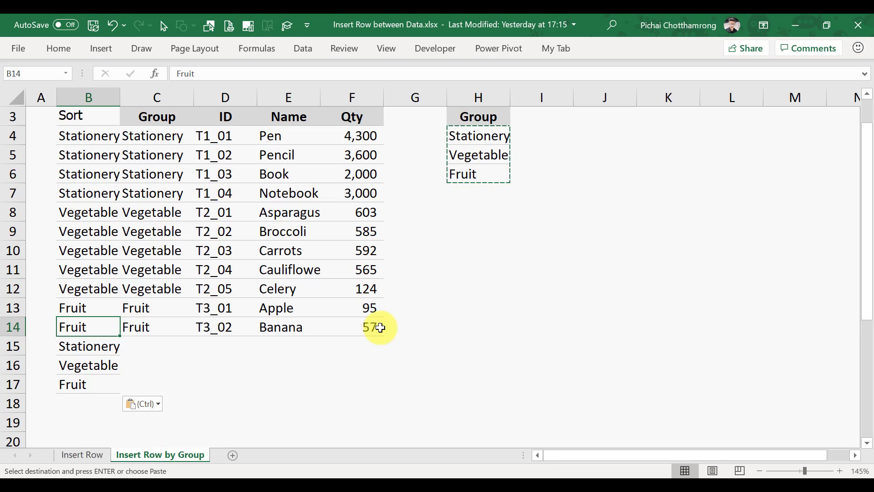
shift+click(380, 328)
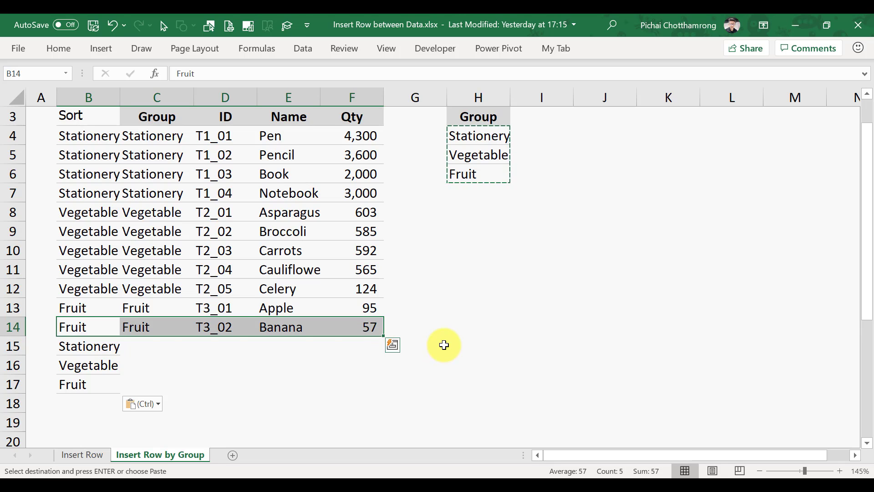
key(ctrl+c)
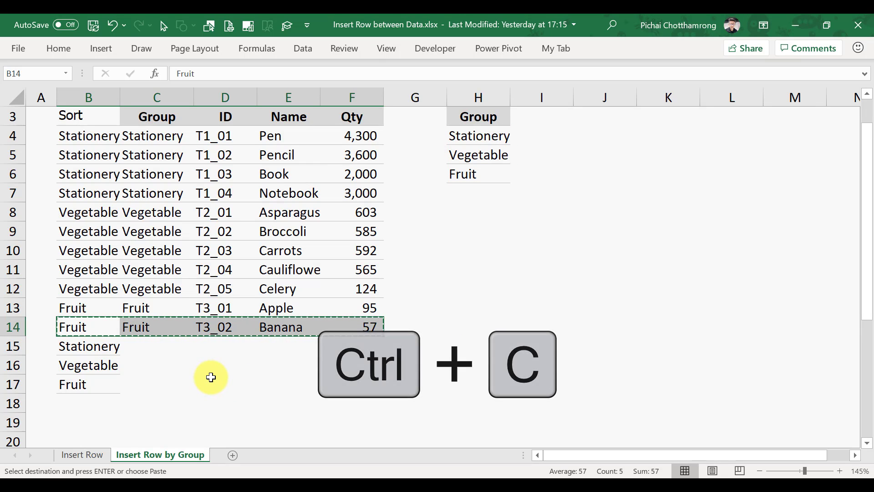
key(Down)
key(shift+Down)
key(shift+Down)
key(shift+Right)
key(shift+Right)
key(shift+Right)
key(shift+Right)
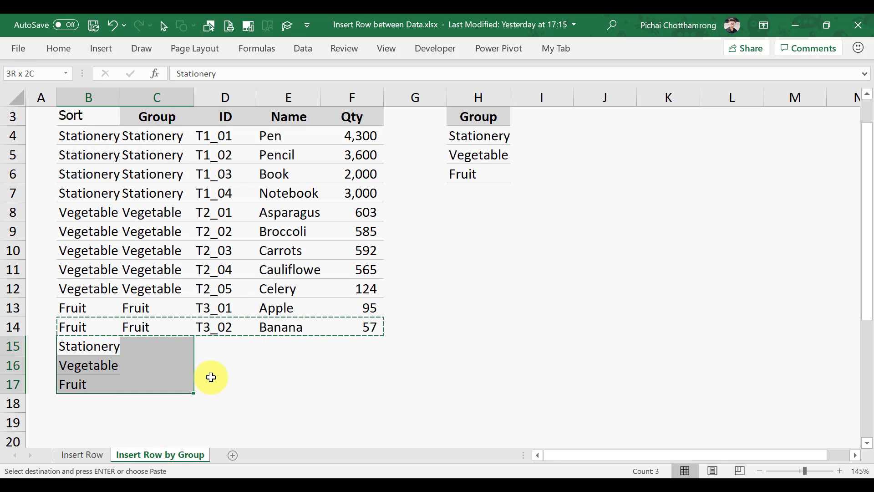
right_click(169, 386)
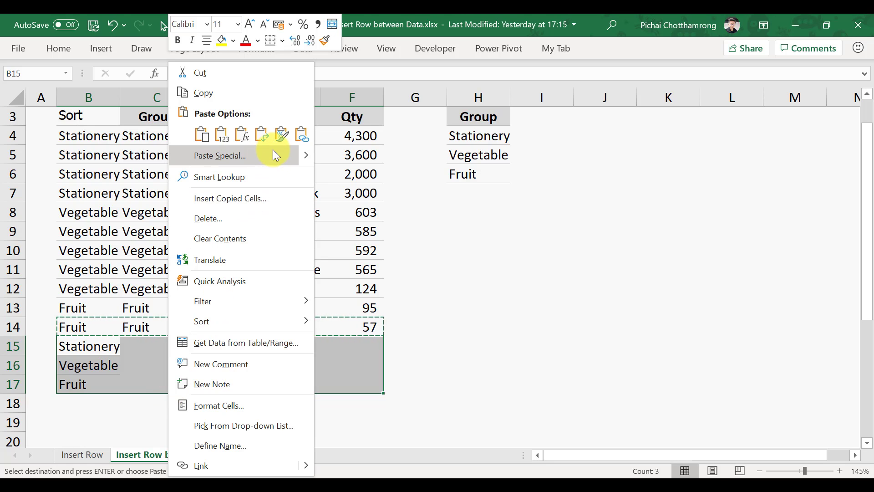
click(278, 137)
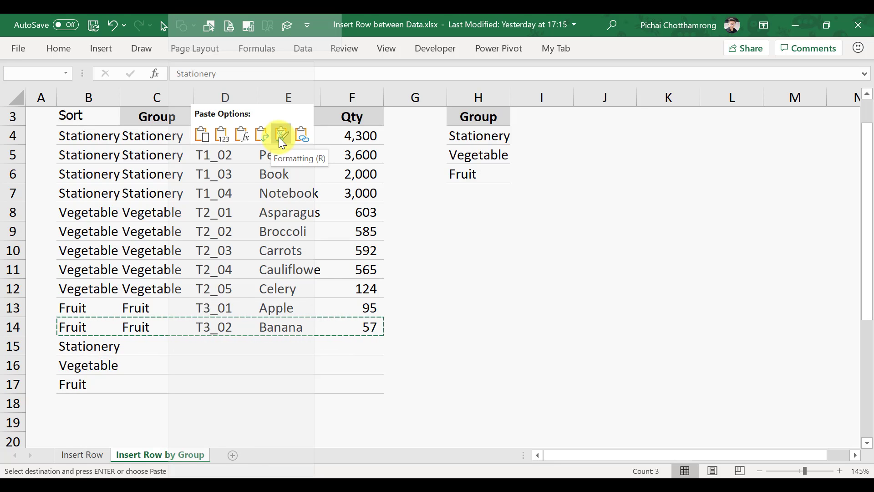
click(278, 138)
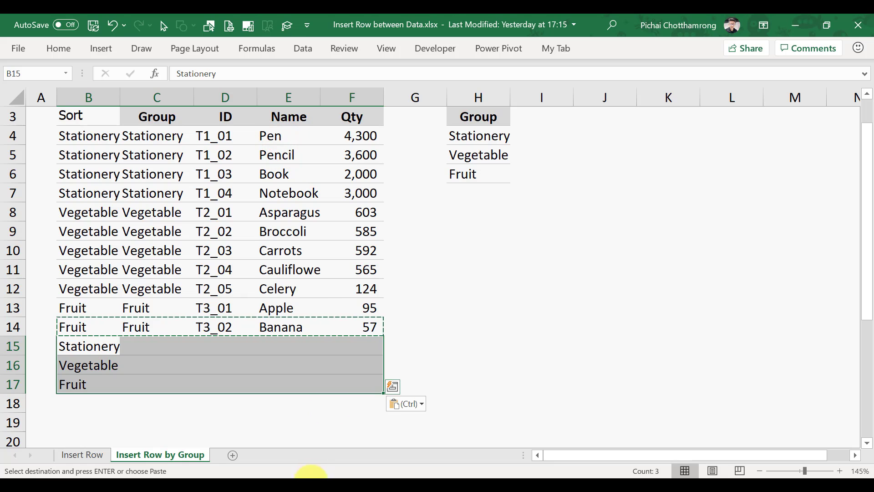
click(132, 405)
- Sort the table by the Sort column in ascending order and check the blank rows 6 and 11 between groups
click(182, 342)
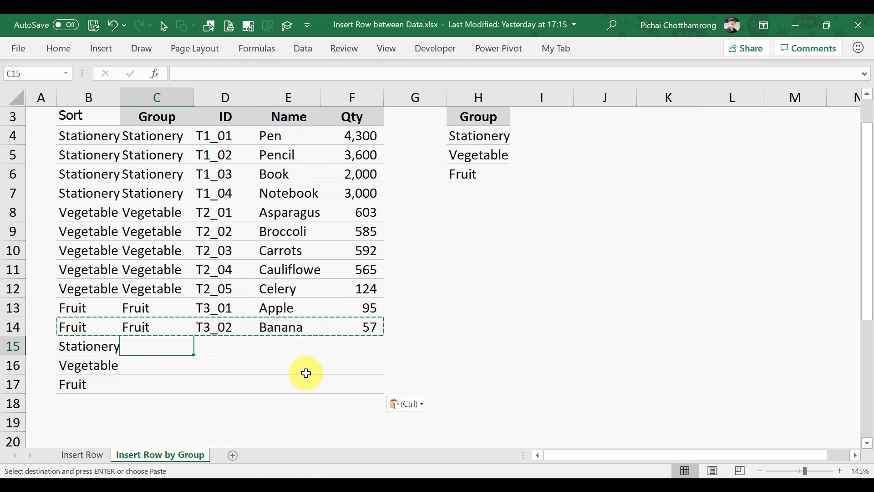
key(Left)
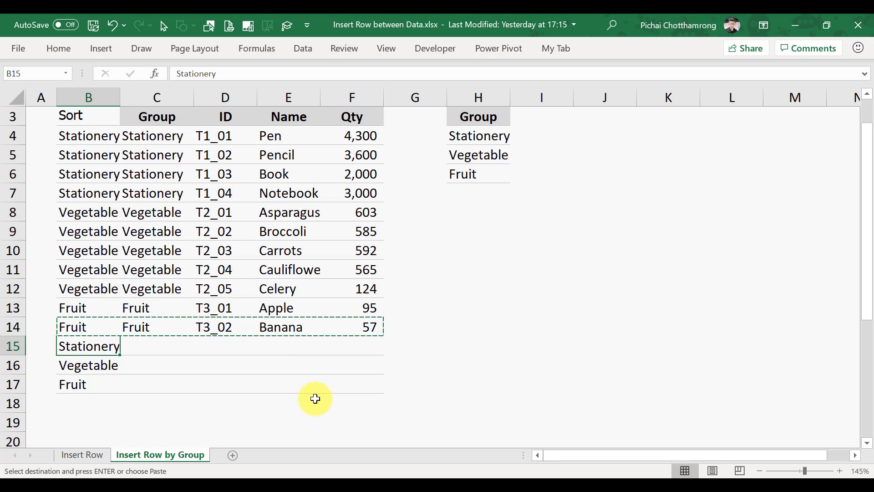
key(Escape)
click(296, 48)
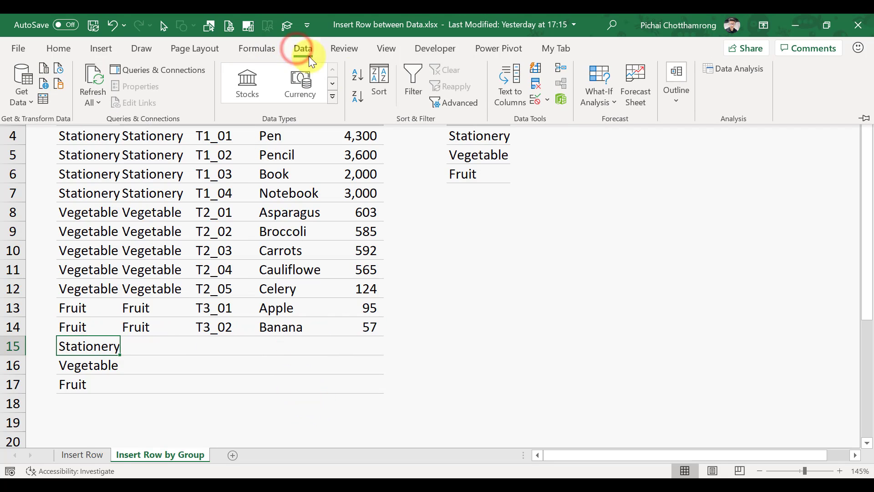
click(358, 74)
click(143, 167)
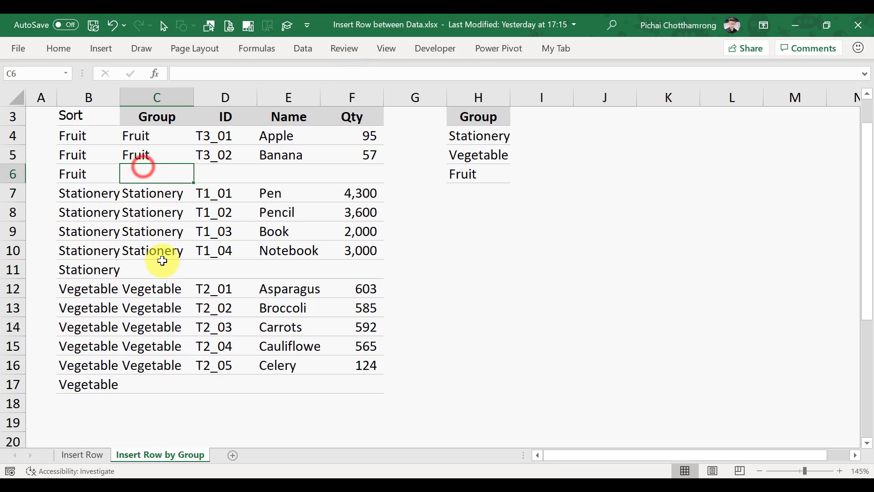
click(162, 262)
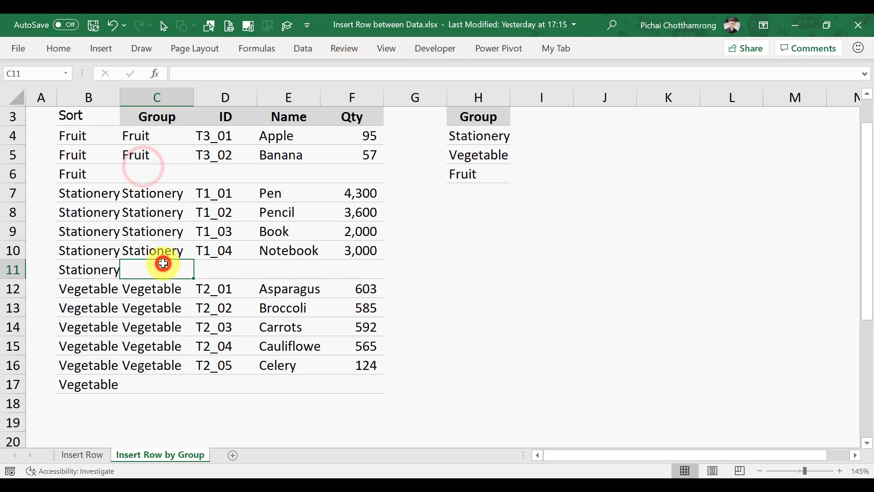
click(155, 179)
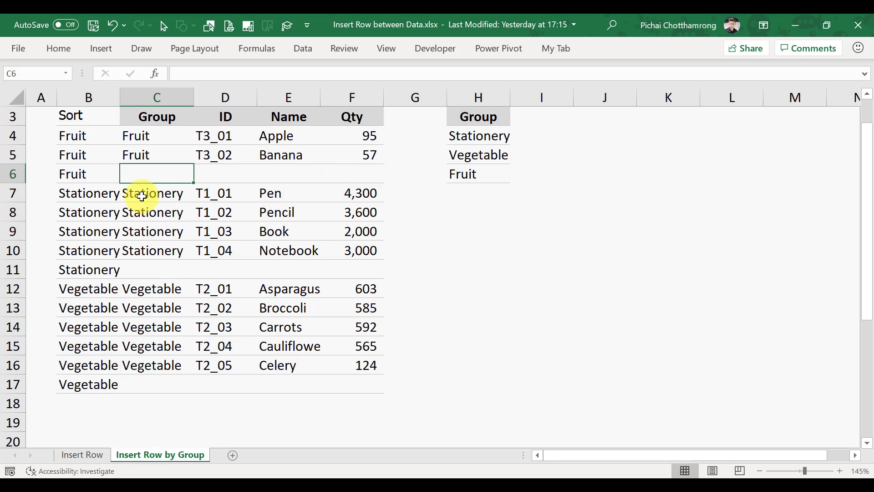
- Undo the last sort and copy the added group rows B15:F17 to the rows directly below, starting at B18
click(113, 26)
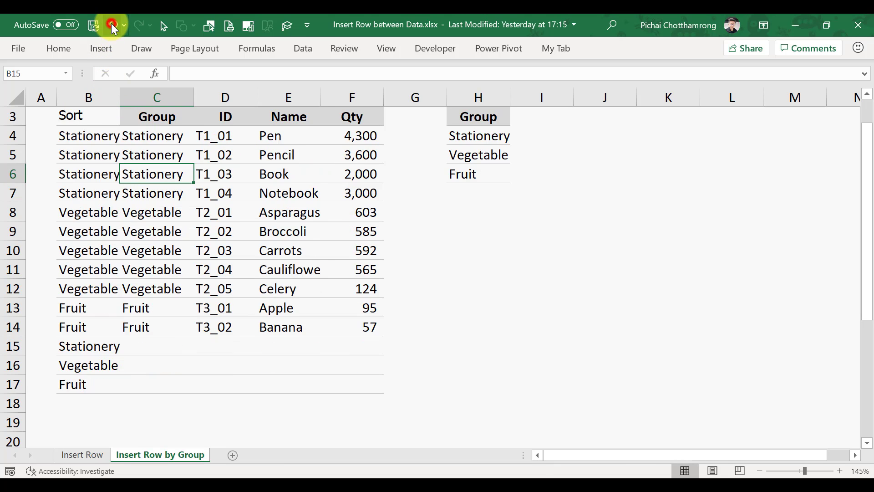
click(161, 345)
click(90, 344)
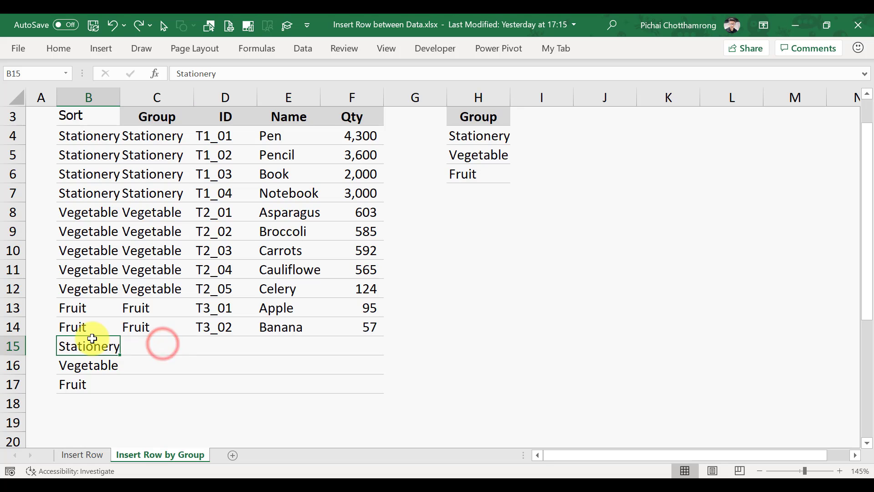
key(ctrl+shift+Down)
key(shift+Right)
key(shift+Right)
key(shift+Right)
key(shift+Right)
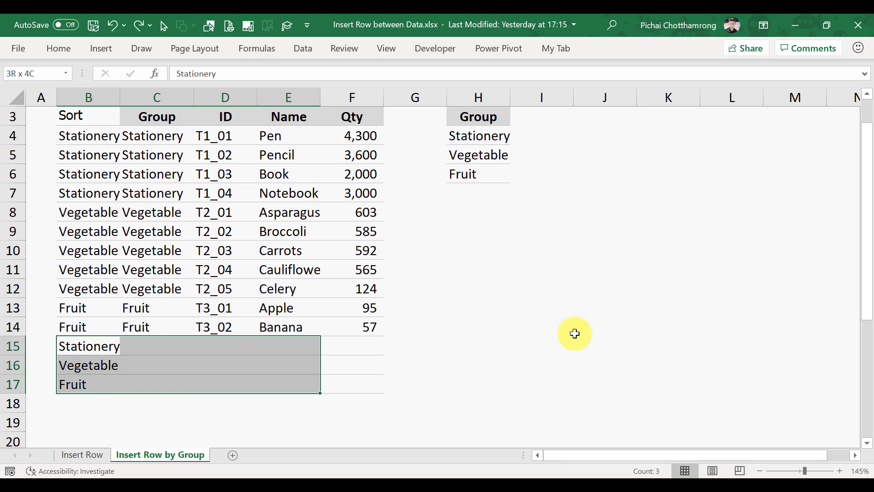
key(ctrl+c)
key(Down)
key(Down)
key(Down)
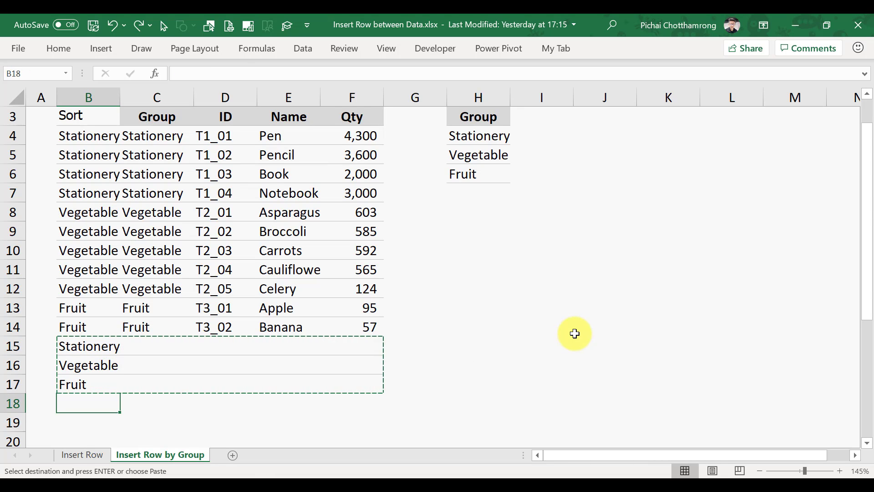
key(ctrl+v)
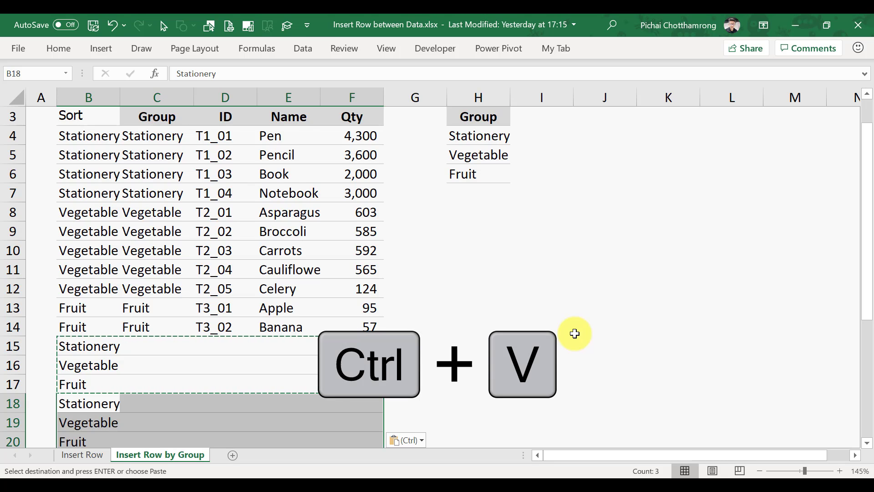
key(Down)
key(Down)
key(Down)
key(Up)
key(Up)
key(Up)
key(Up)
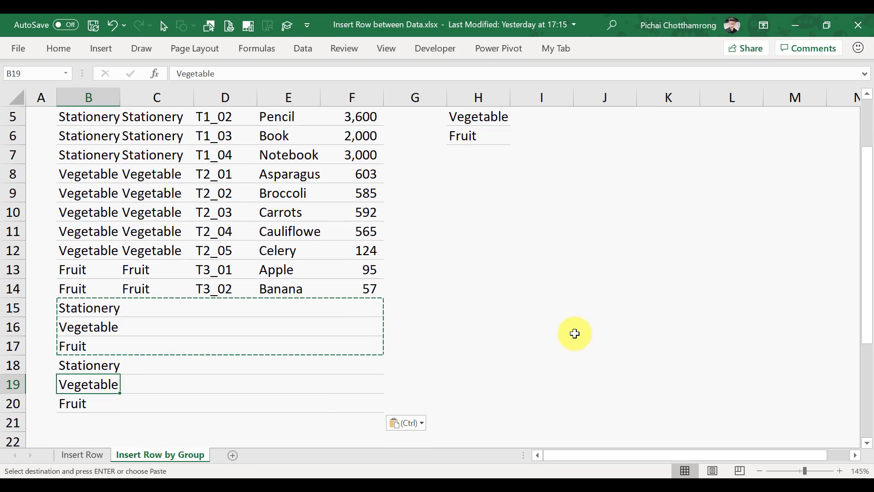
key(Escape)
- Sort the table by the Sort column in ascending order
scroll(329, 212, up, 1)
scroll(329, 213, up, 1)
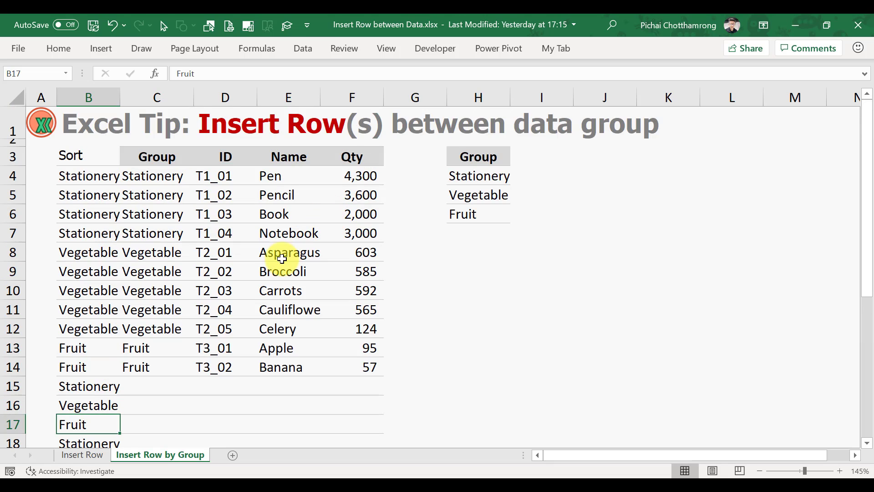
click(99, 157)
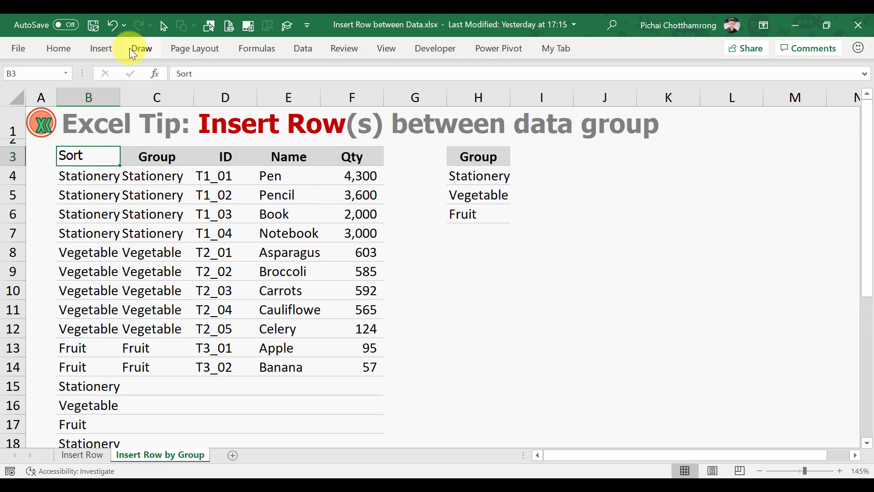
click(318, 51)
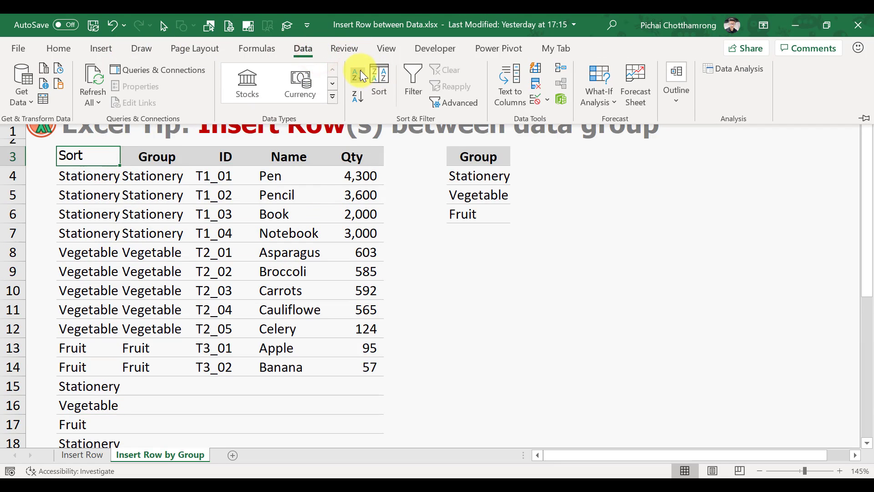
click(357, 72)
- Examine the blank rows after each group down to row 20 and the order of the groups
click(133, 206)
drag(133, 206, 150, 229)
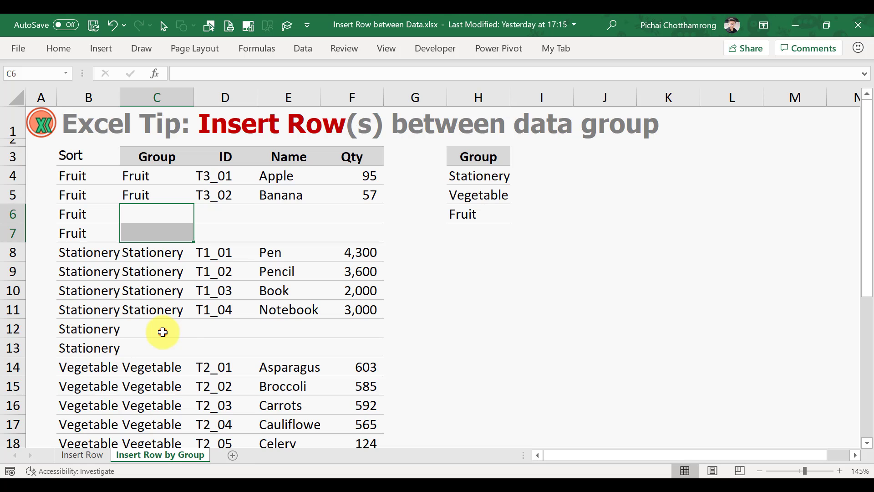
drag(163, 332, 195, 351)
click(151, 349)
click(151, 327)
scroll(151, 328, down, 2)
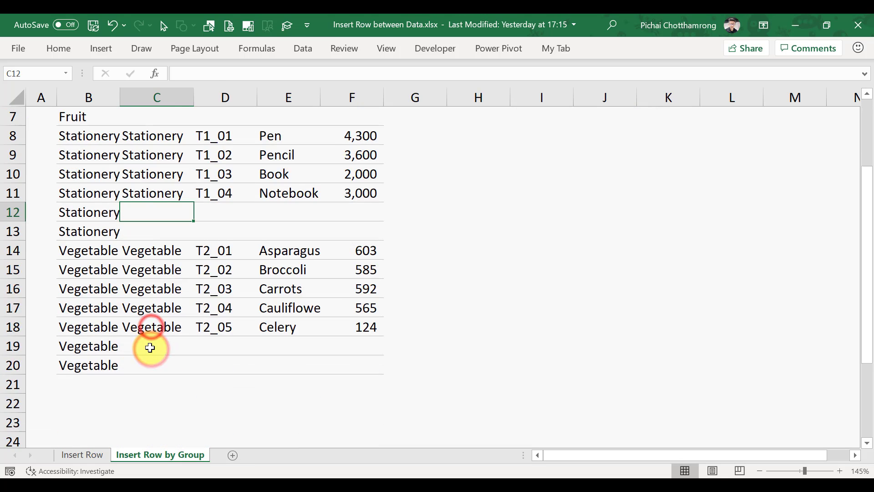
scroll(151, 328, down, 1)
click(152, 300)
scroll(152, 296, up, 3)
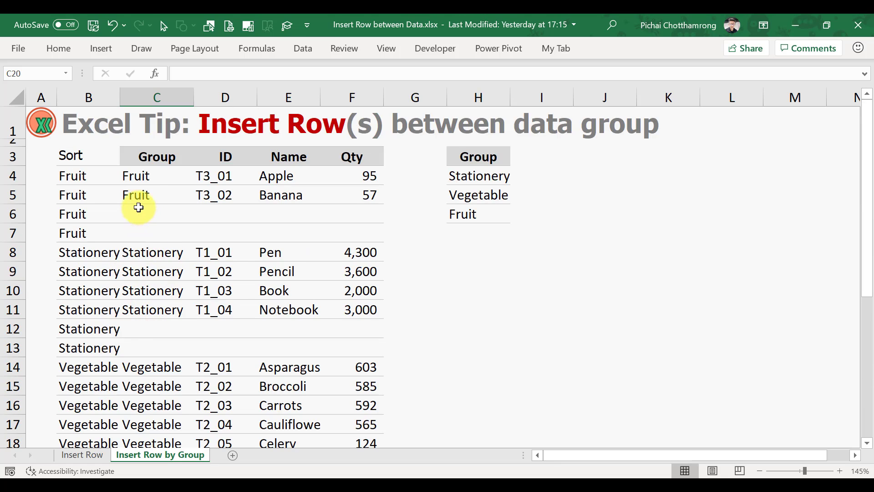
click(150, 197)
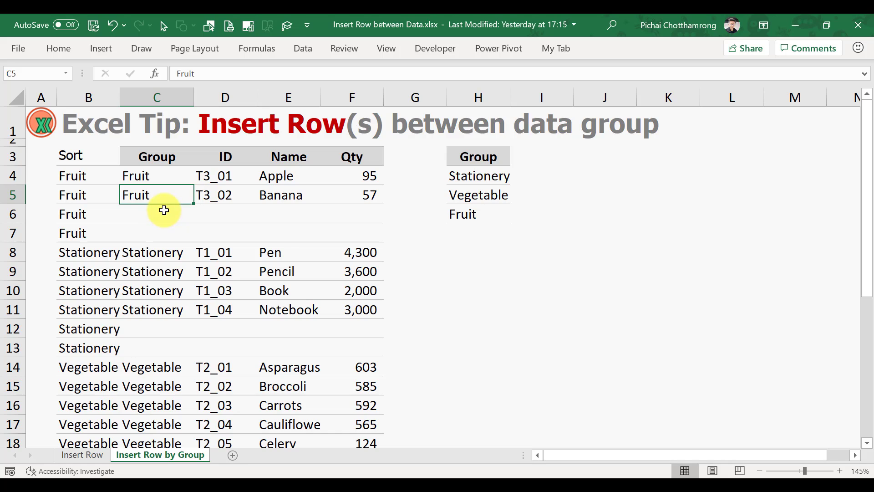
click(88, 178)
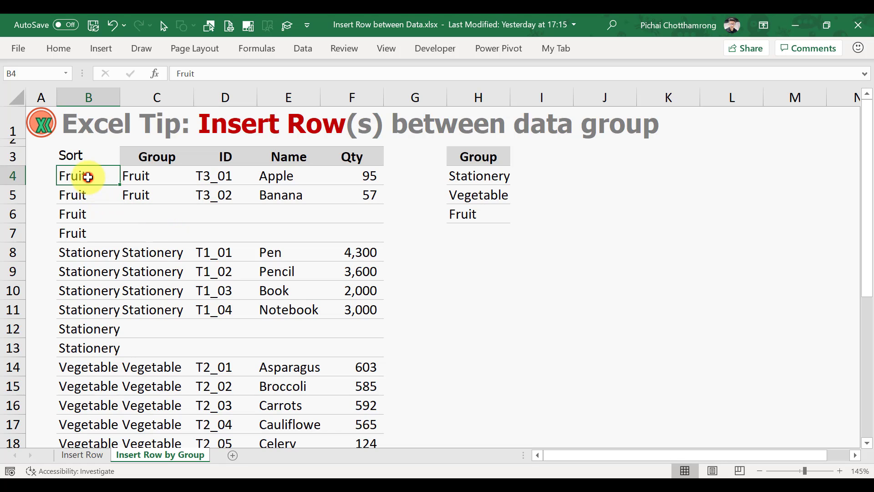
click(163, 177)
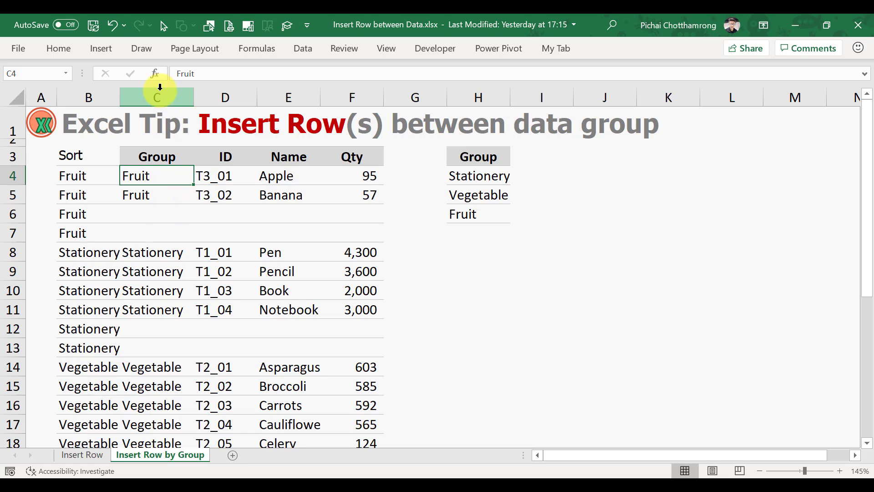
- Undo the last sort to restore the original group order
click(123, 26)
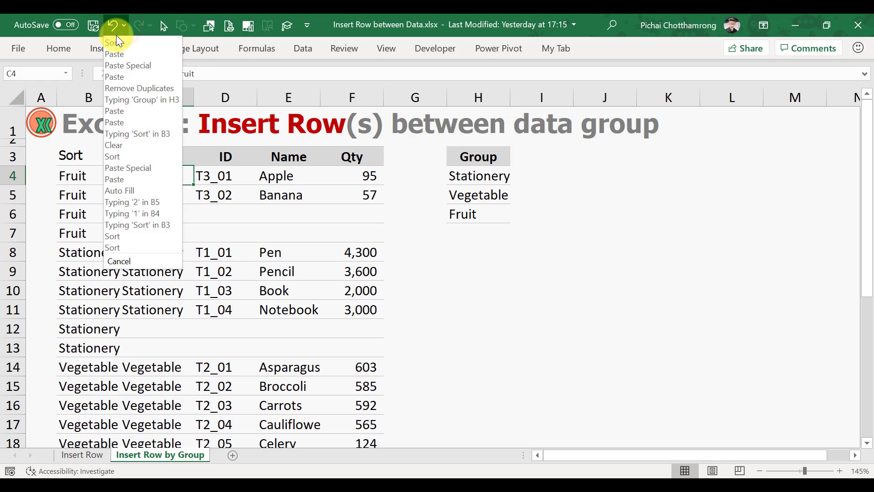
click(113, 43)
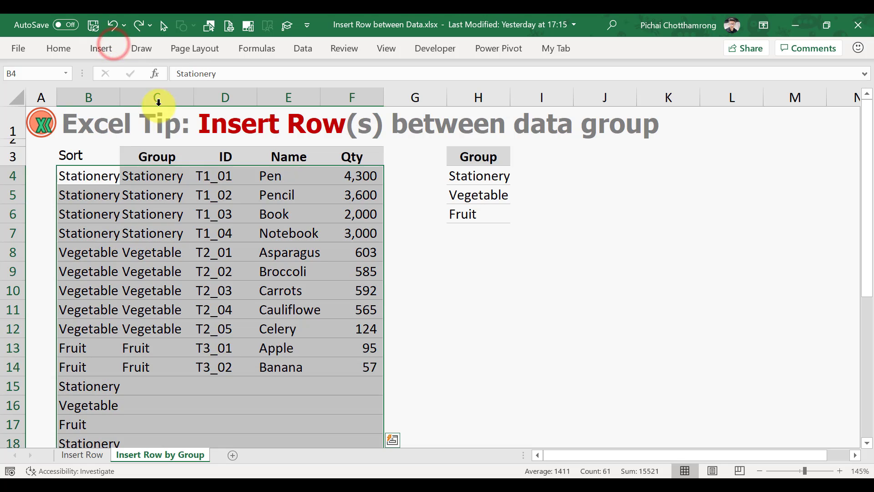
click(200, 187)
click(112, 179)
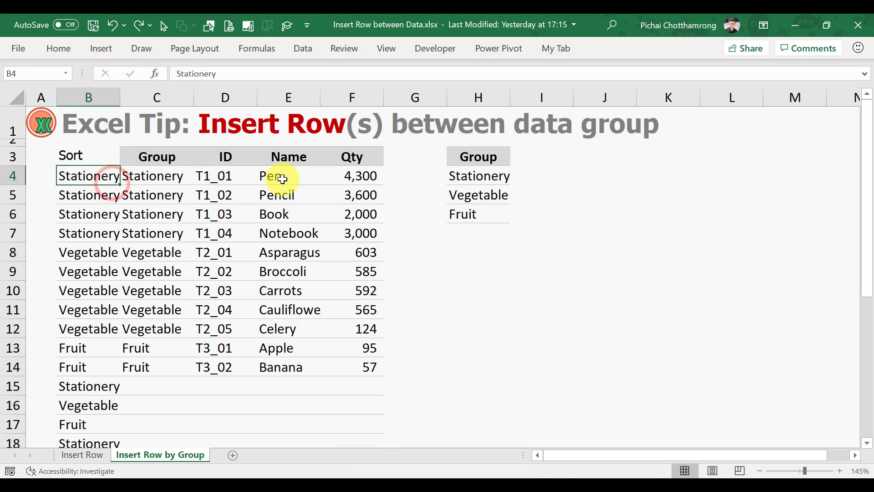
- Compare the group order in the Sort and Group columns with the unique group list in column H
key(Right)
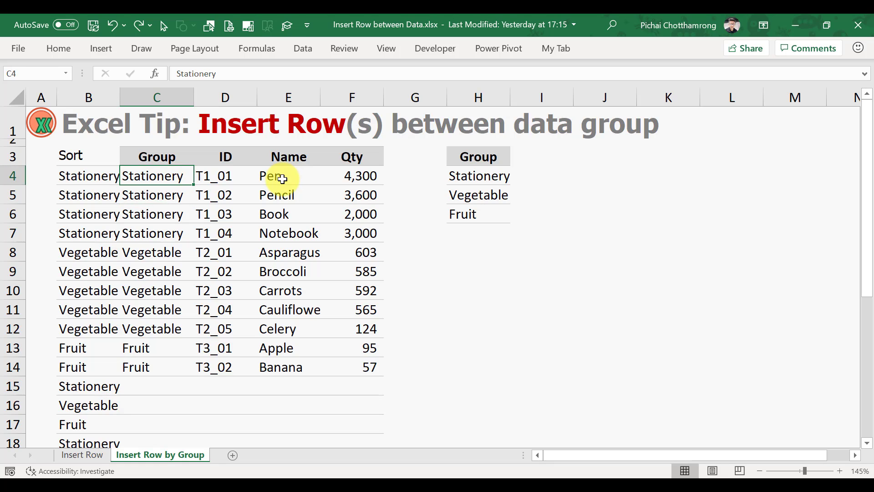
key(shift+Down)
key(shift+Down)
key(shift+Down)
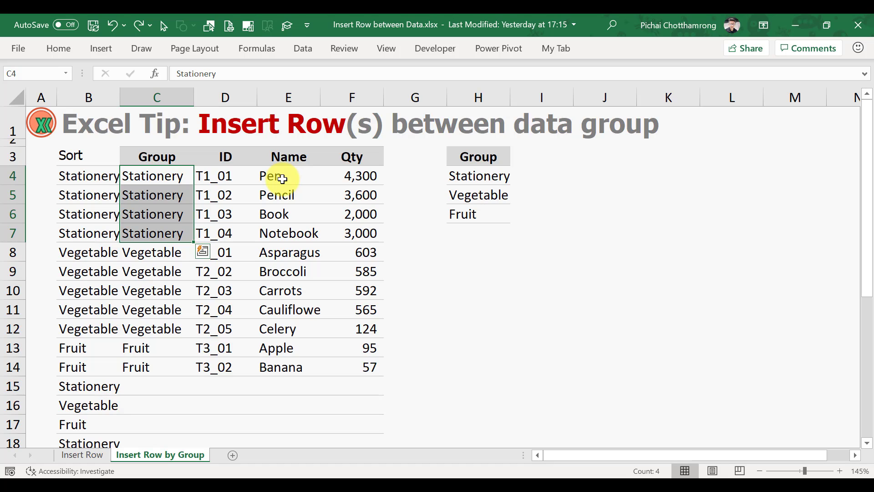
key(Right)
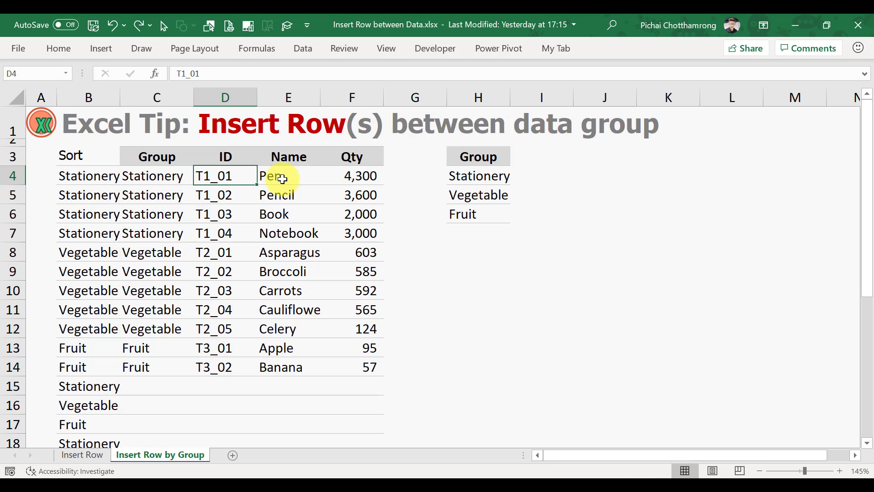
key(Right)
key(Right)
key(Right)
key(Right)
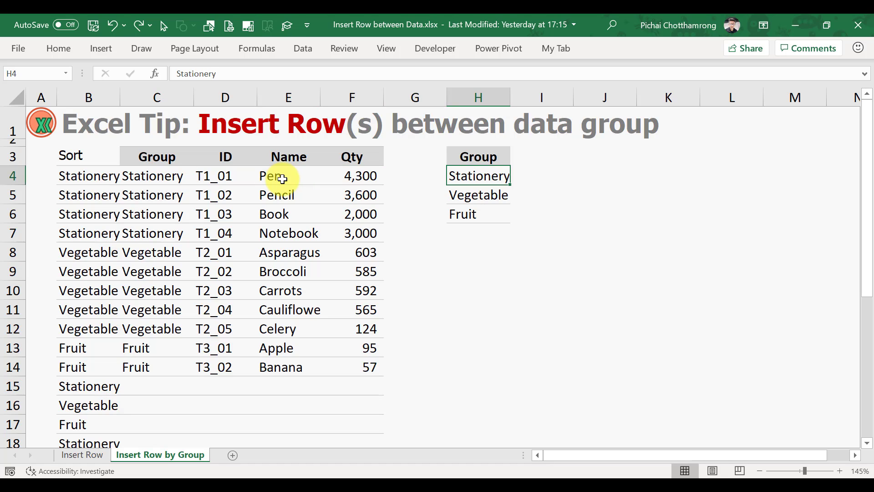
key(Right)
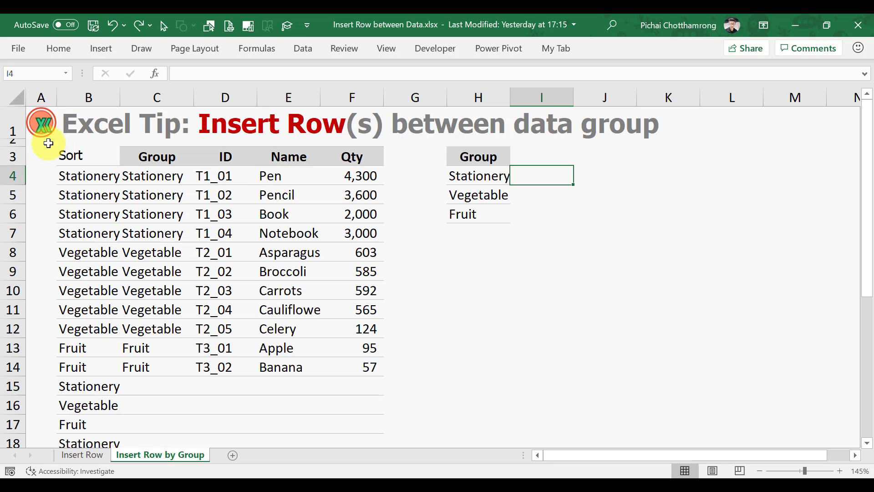
click(87, 176)
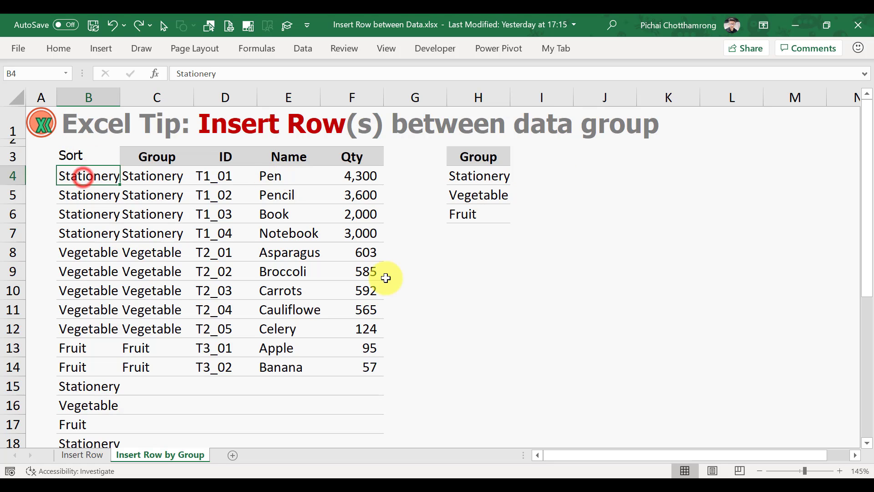
click(539, 175)
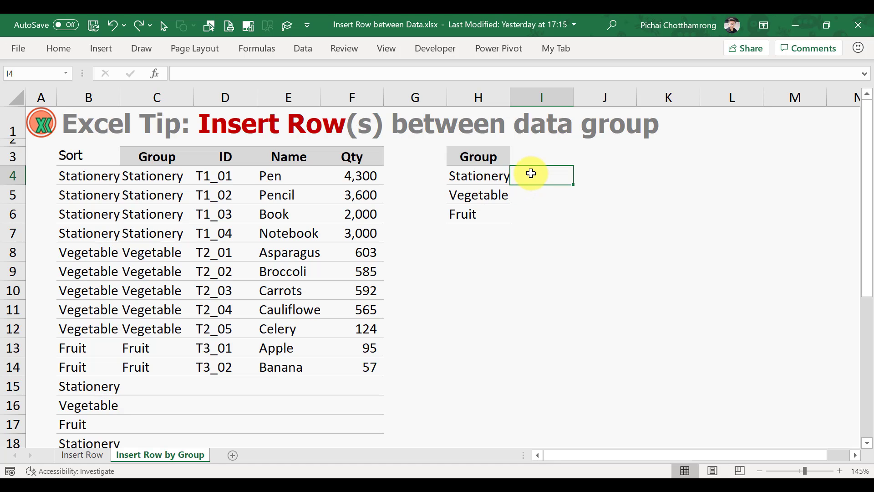
- Add a Seq column beside the unique group list in I3, numbering Stationery 1, Vegetable 2 and Fruit 3
click(531, 151)
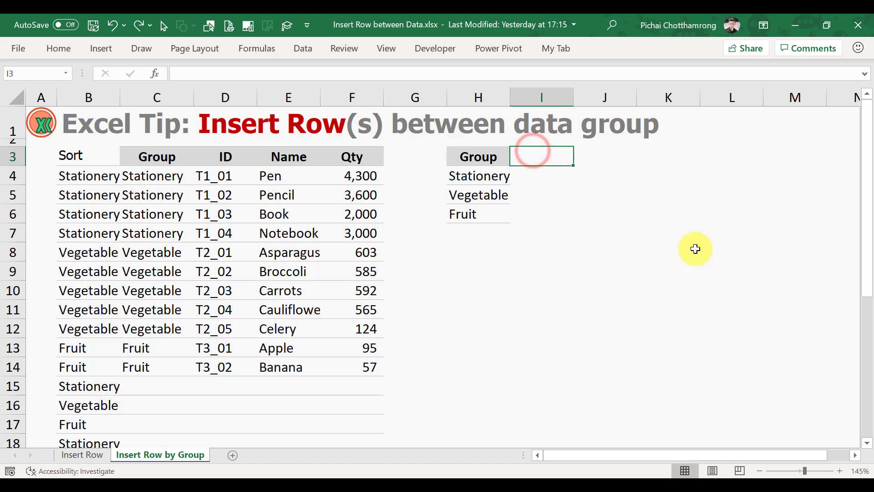
text(Seq)
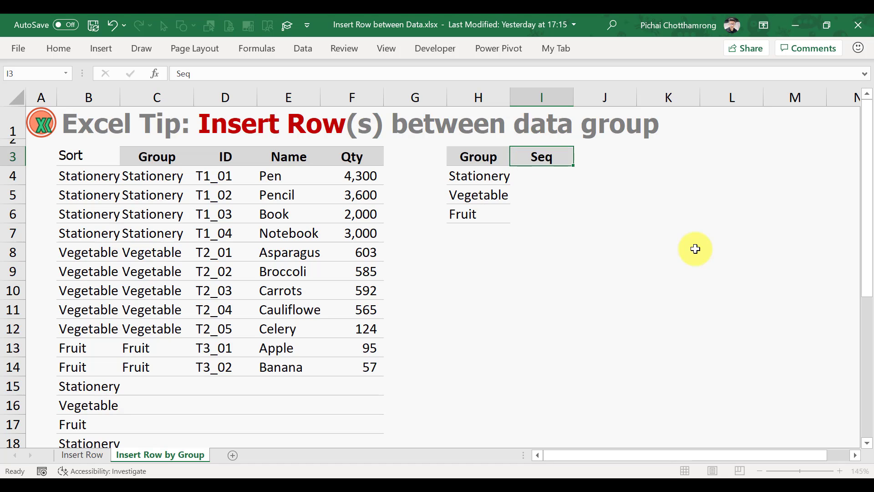
key(Return)
text(1)
key(Return)
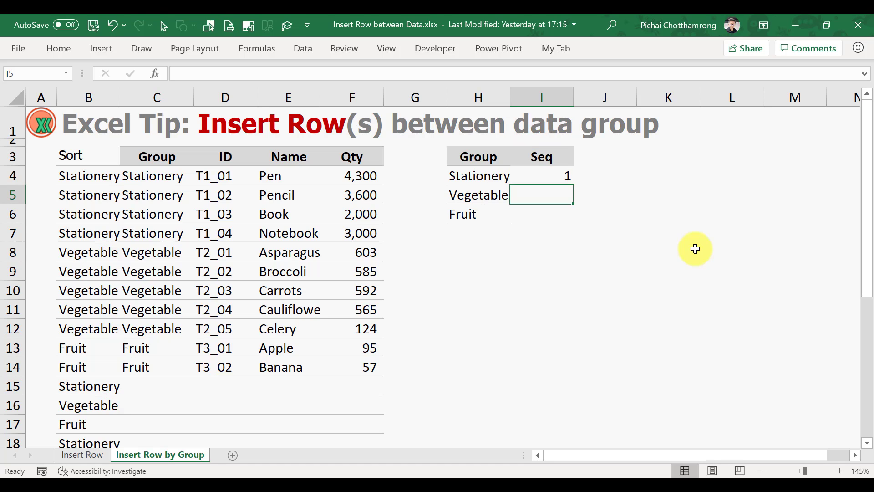
text(2)
key(Return)
text(3)
key(Return)
- Start a VLOOKUP formula in B4 of the Sort column, using C4 as the lookup value
key(Up)
key(Up)
key(Up)
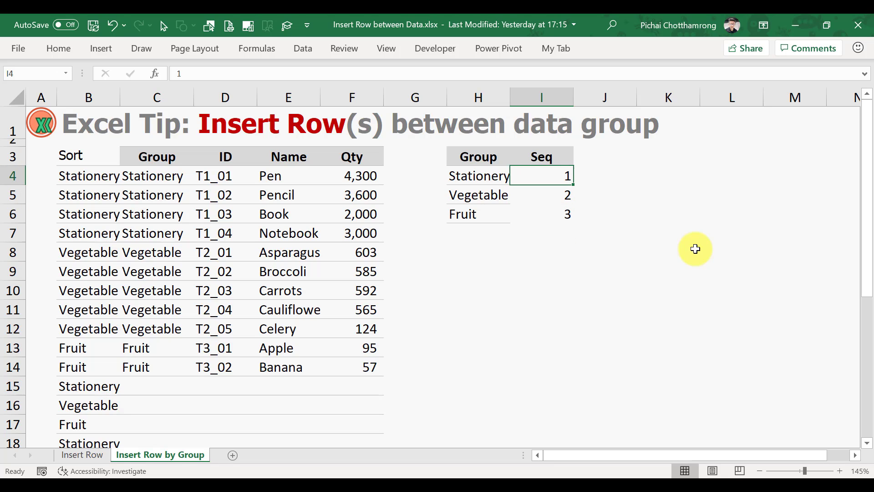
key(Left)
key(ctrl+Left)
key(ctrl+Left)
key(ctrl+Left)
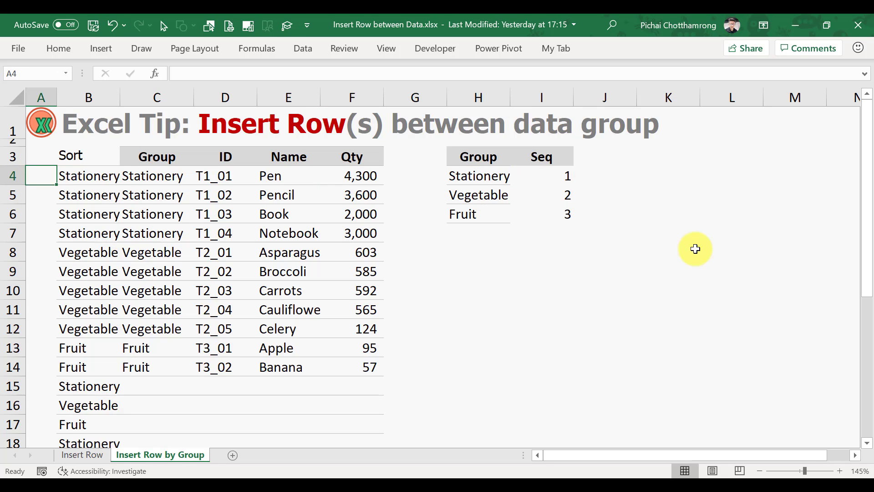
key(Right)
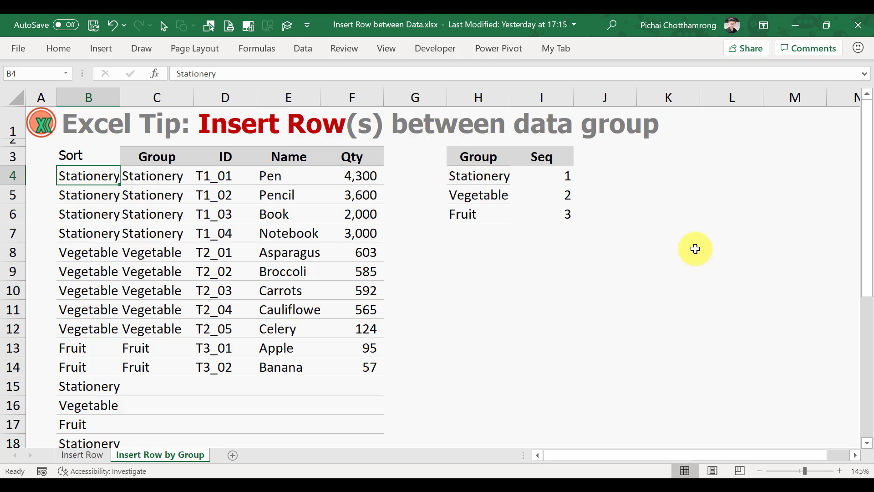
text(=)
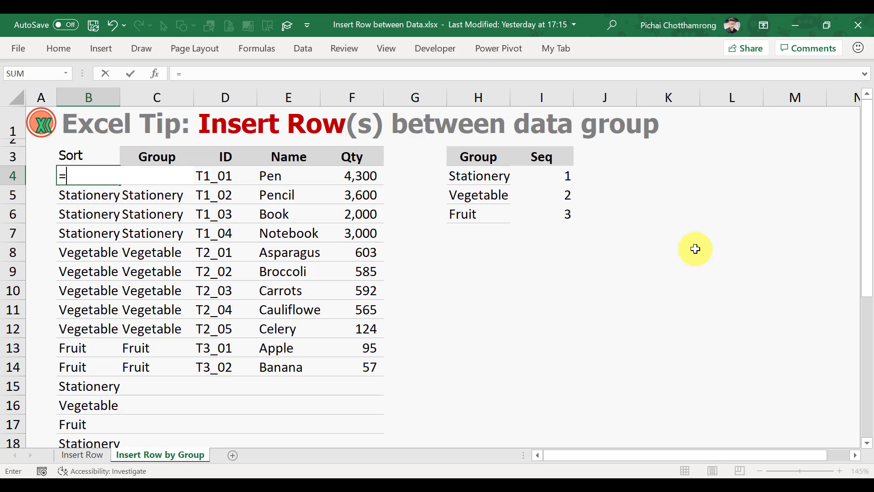
text(vl)
key(BackSpace)
text(vl)
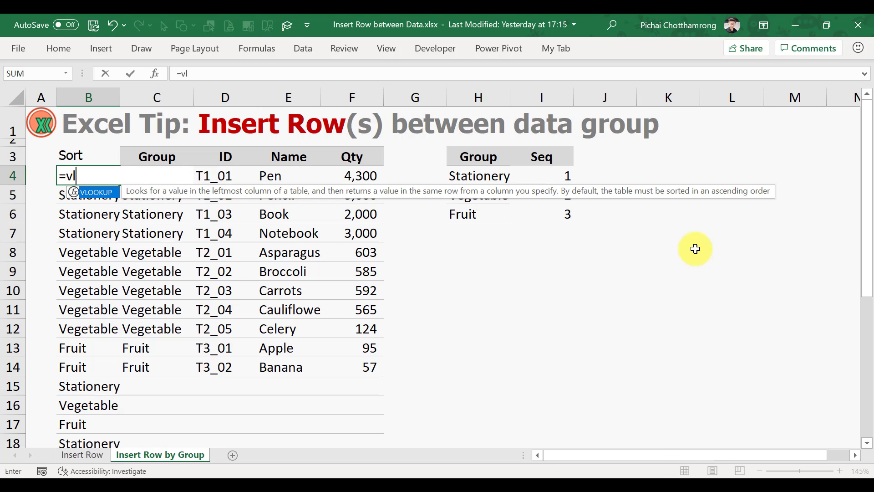
key(Tab)
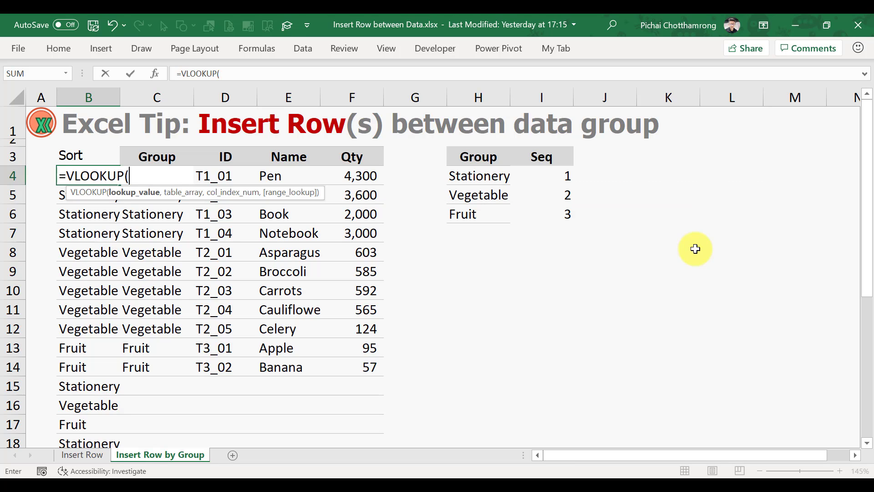
key(Right)
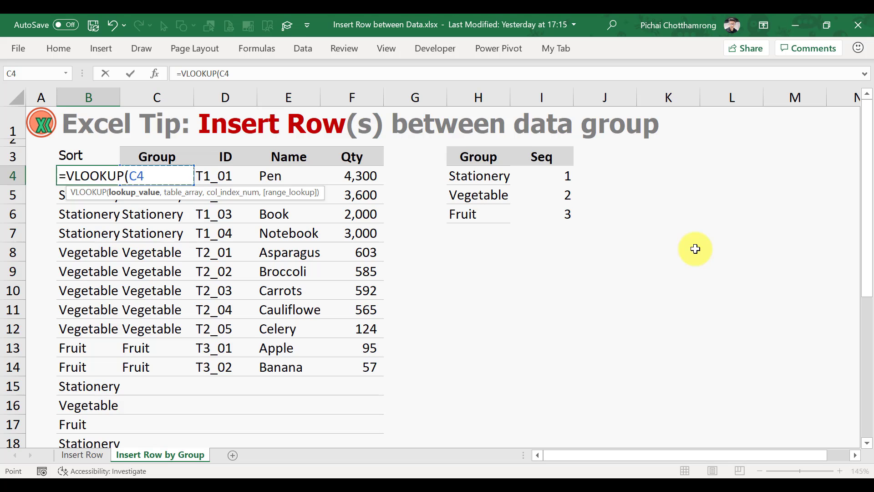
text(,)
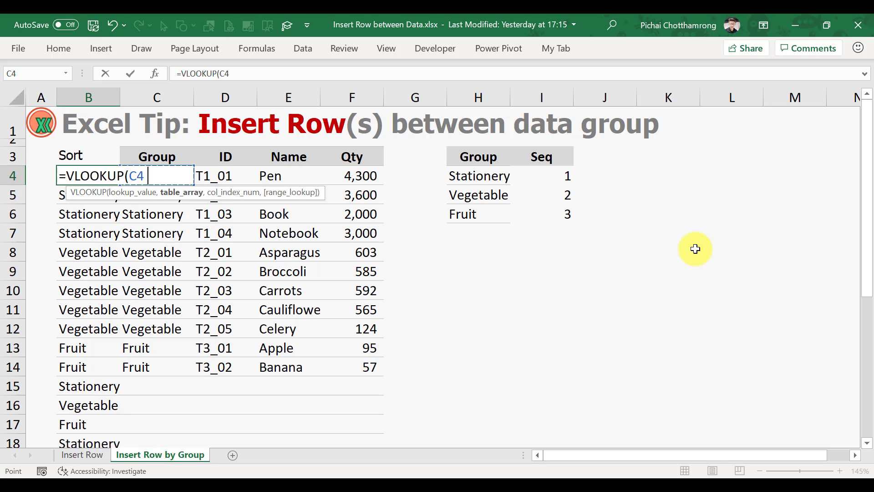
- Complete the B4 lookup with the absolute table range $H$4:$I$6, column index 2 and FALSE for an exact match
drag(468, 178, 550, 218)
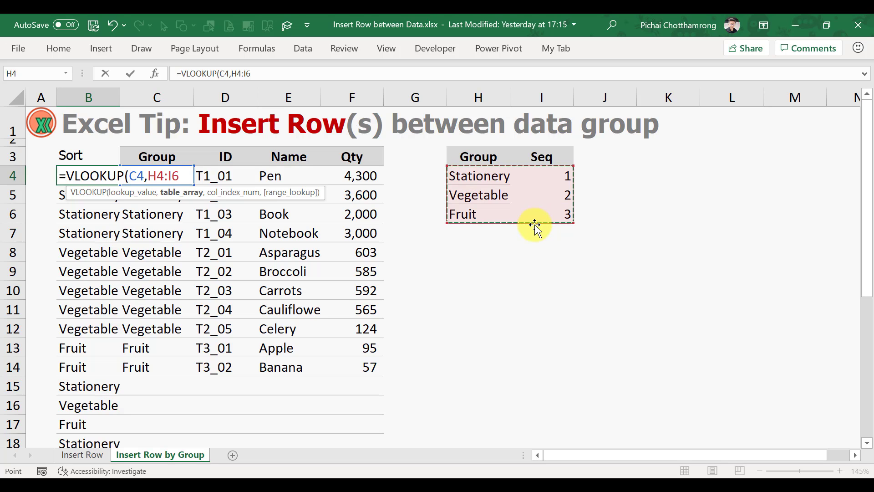
key(F4)
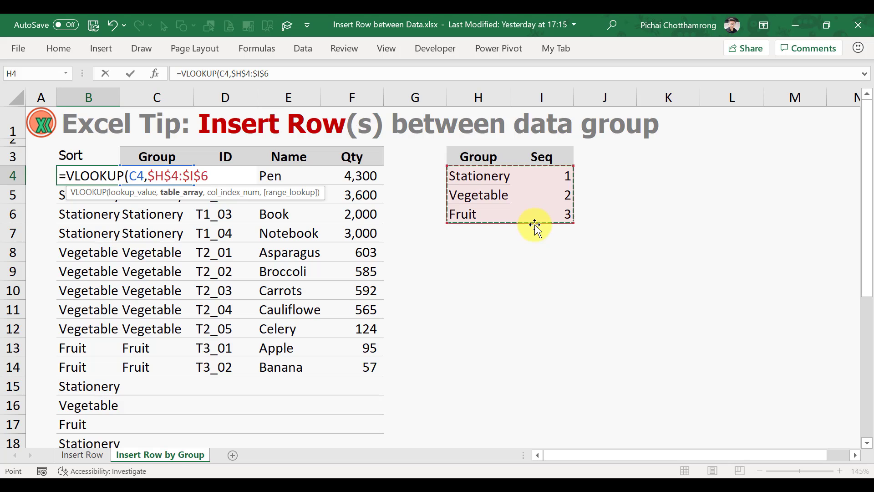
text(,)
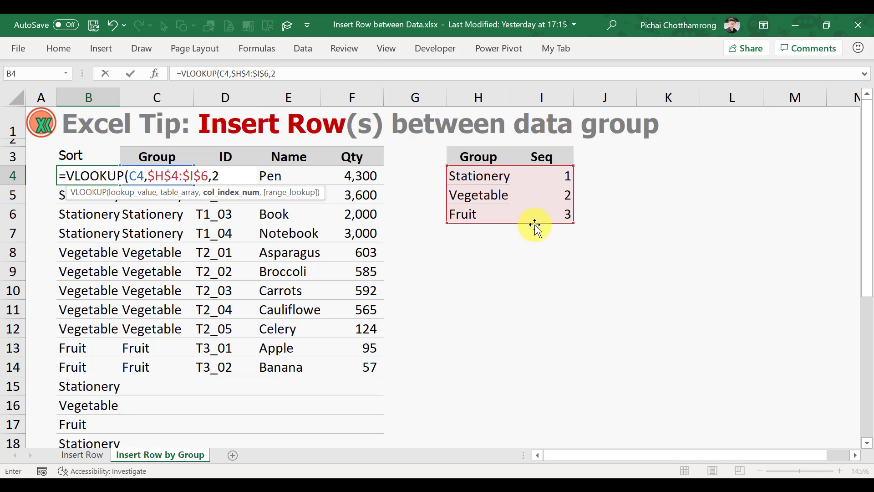
text(2,)
key(Down)
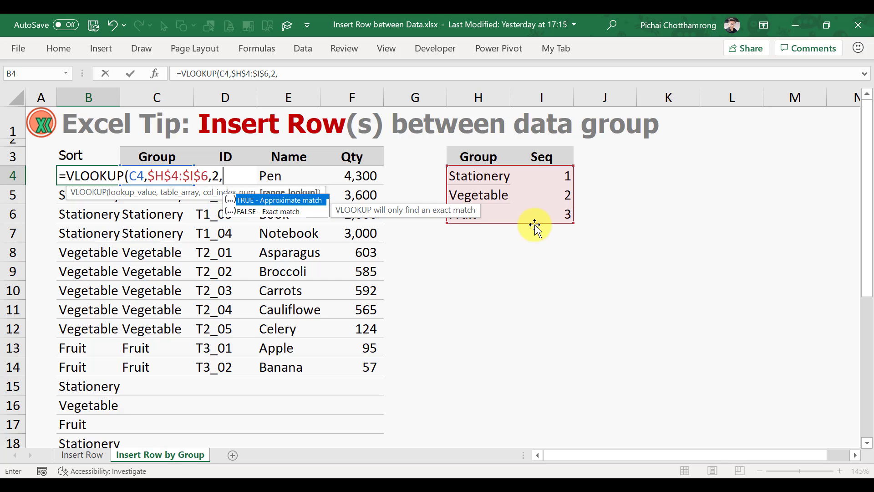
key(Tab)
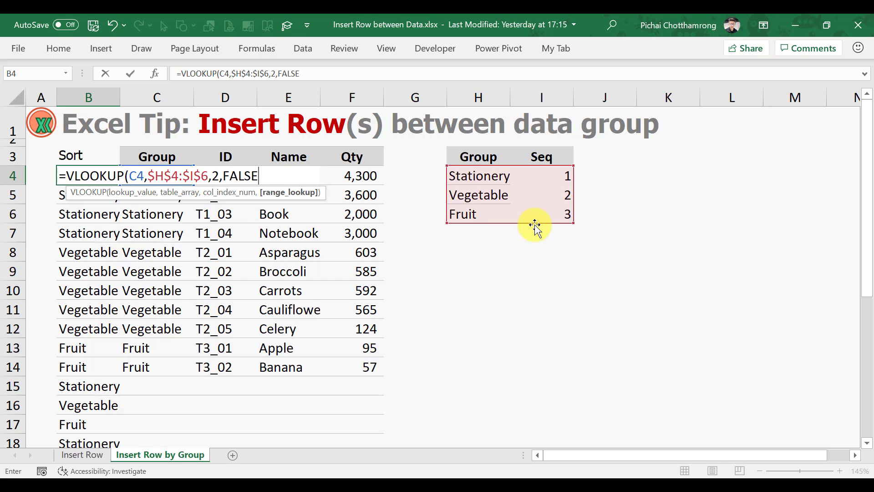
text())
key(Return)
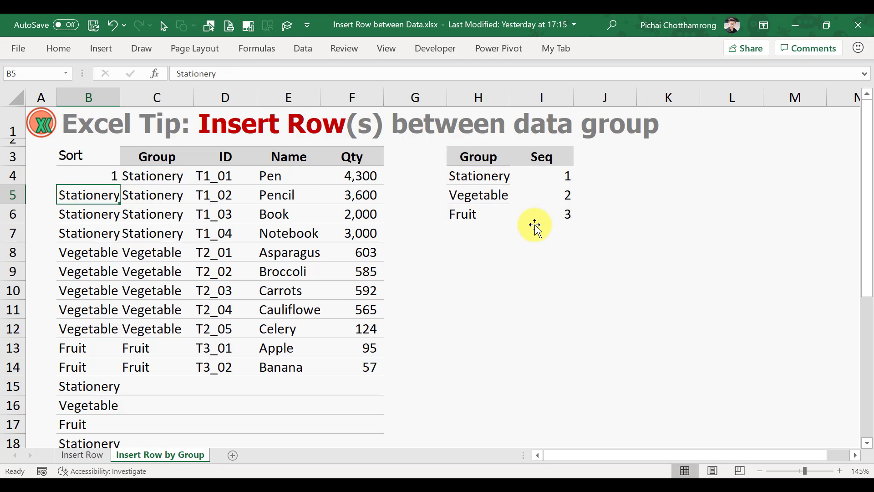
- Clear the extra group names from B15:B20 below the data in the Sort column
key(Up)
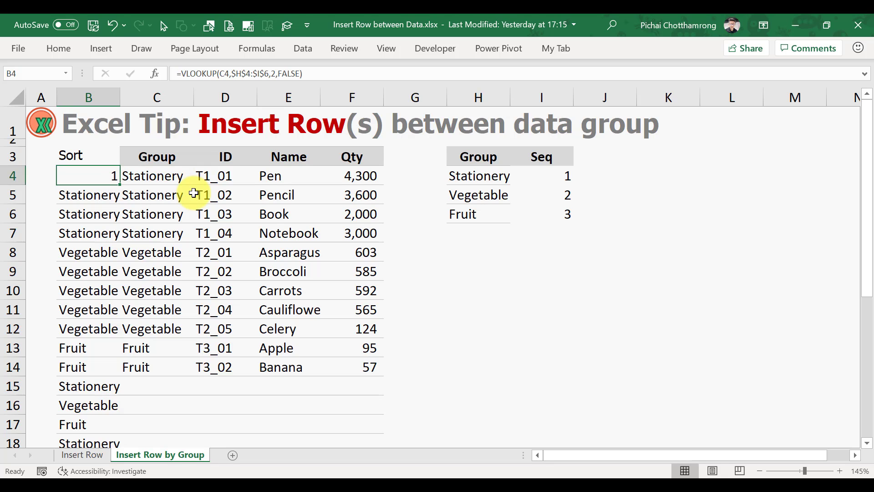
key(ctrl+Down)
key(Up)
key(Up)
key(Up)
key(Up)
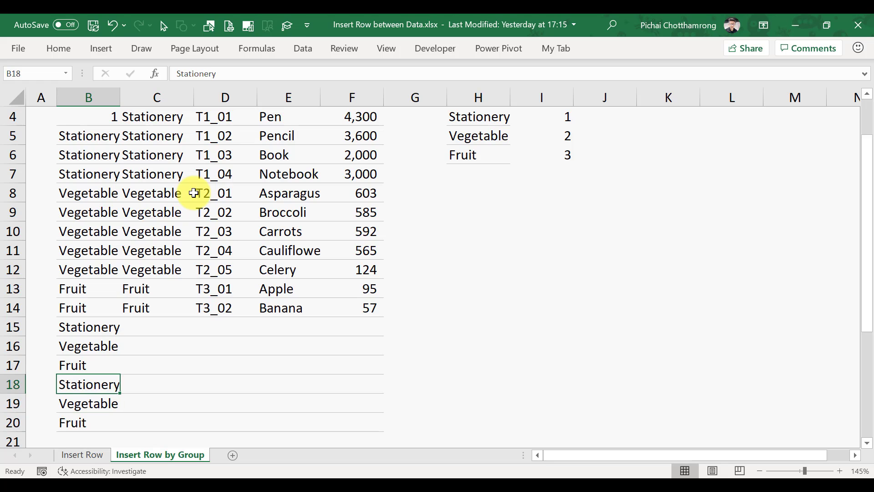
key(Up)
key(Up)
key(Right)
key(Down)
key(Left)
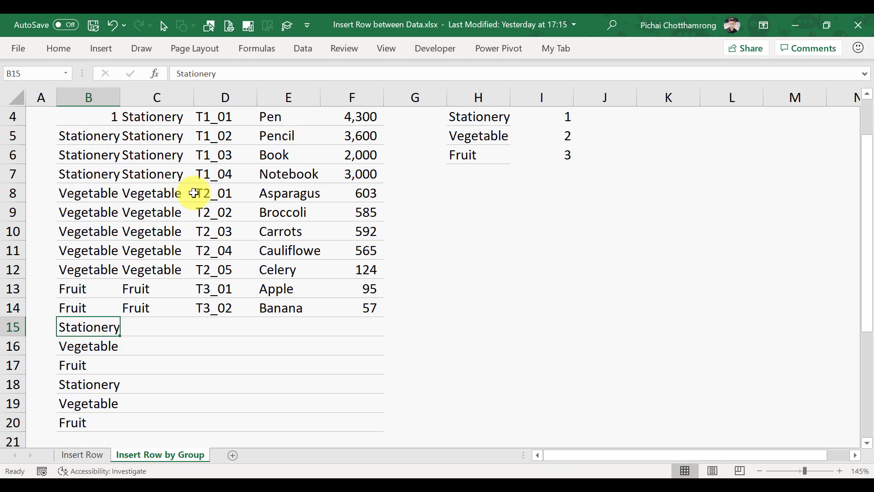
key(ctrl+shift+Down)
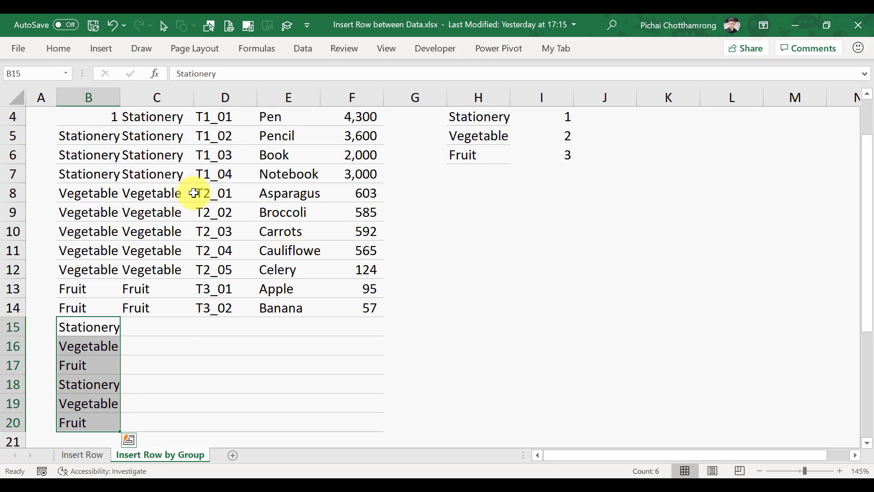
key(Delete)
- Fill the VLOOKUP formula from B4 down the Sort column to B14
key(ctrl+Up)
key(ctrl+Up)
key(Down)
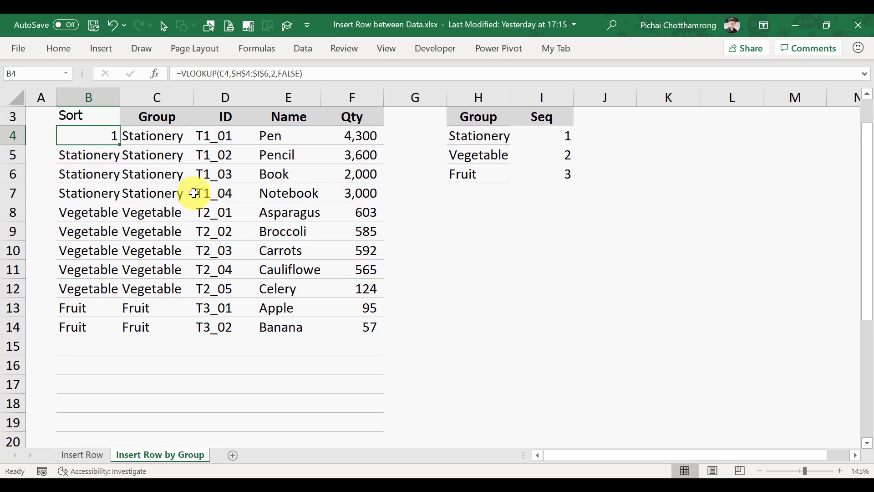
double_click(120, 146)
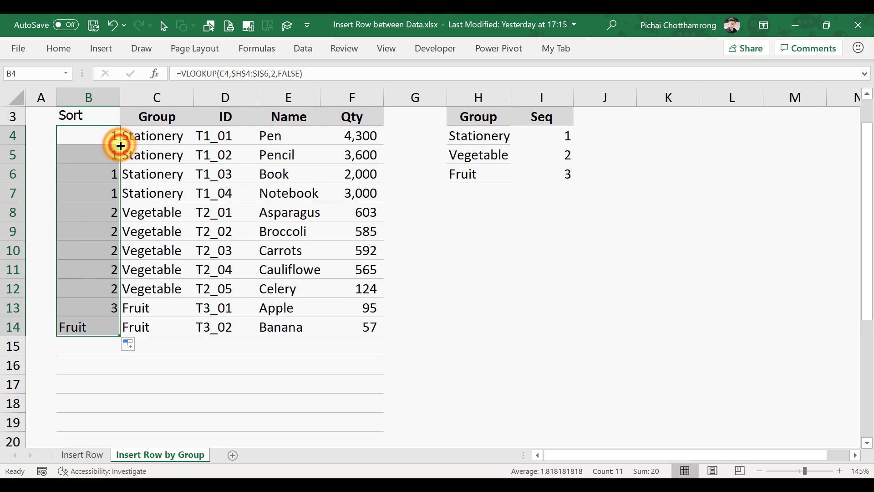
- Check the looked-up sequence numbers in the Sort column against each group and the empty cells below
click(104, 143)
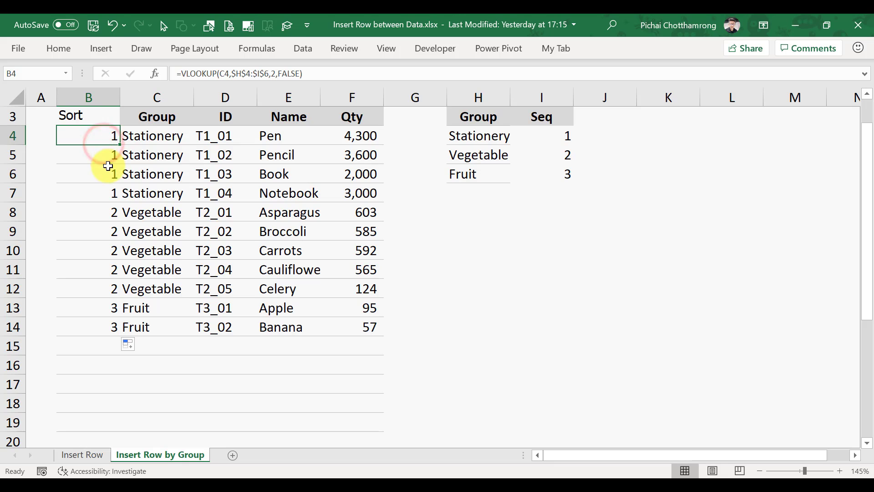
click(109, 195)
click(110, 212)
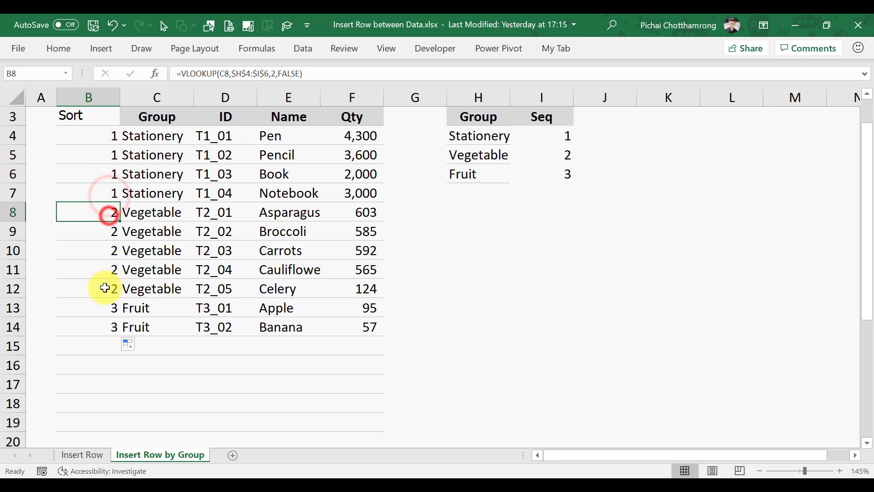
click(105, 287)
click(104, 306)
click(130, 313)
click(103, 327)
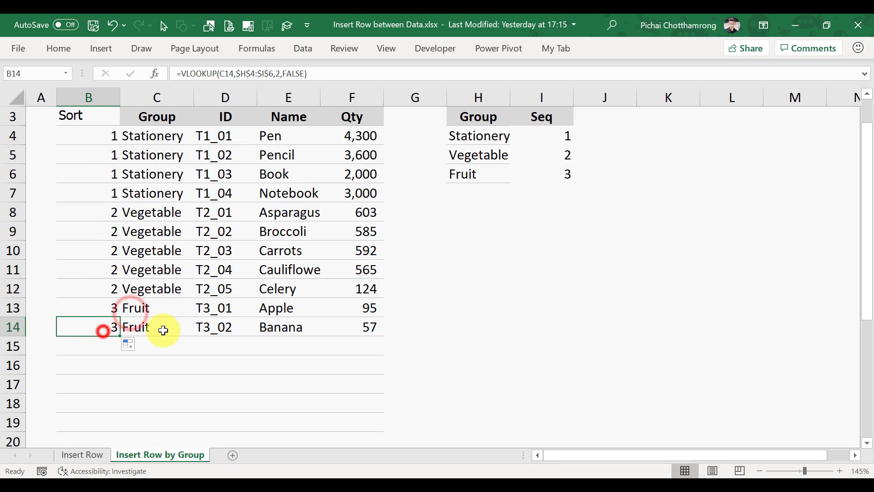
click(74, 367)
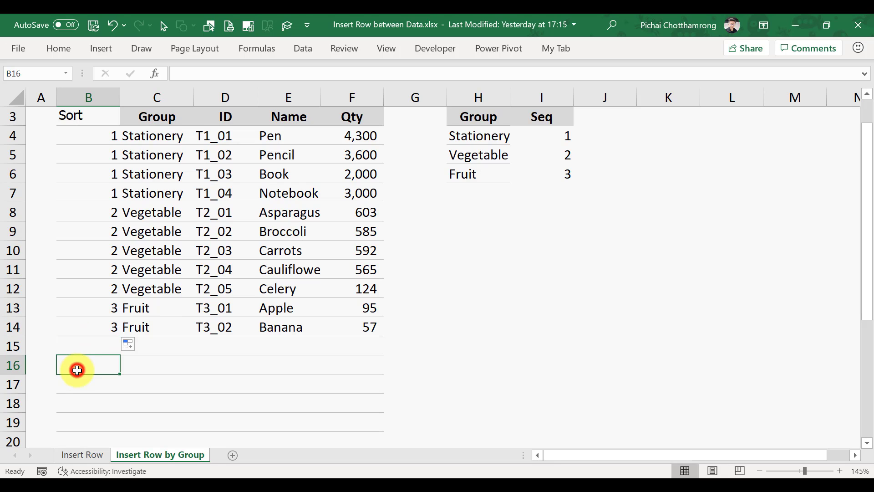
- Copy the sequence numbers 1 to 3 from I4:I6 into B15:B17 and again into B18:B20
drag(552, 135, 560, 169)
key(ctrl+c)
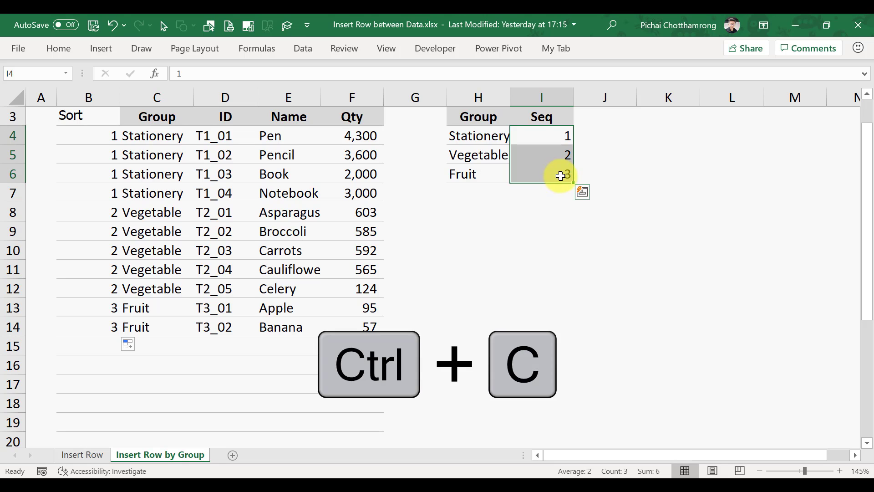
click(93, 348)
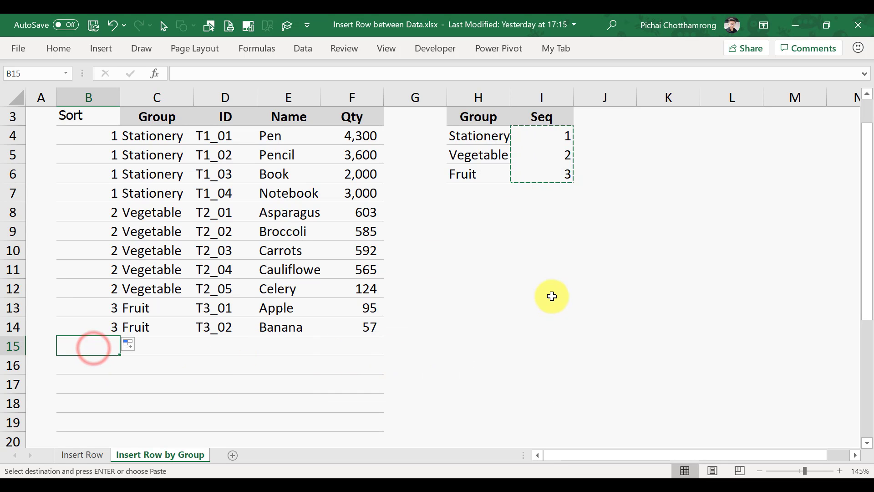
key(ctrl+v)
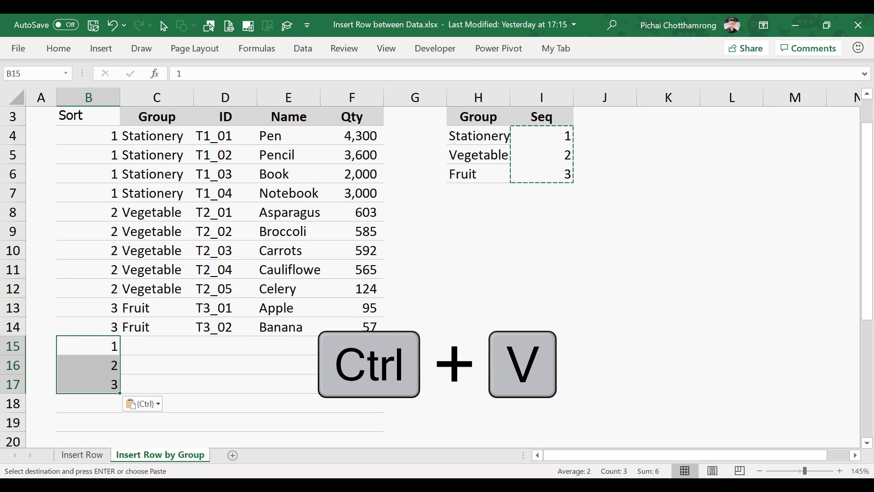
scroll(292, 347, down, 1)
click(93, 347)
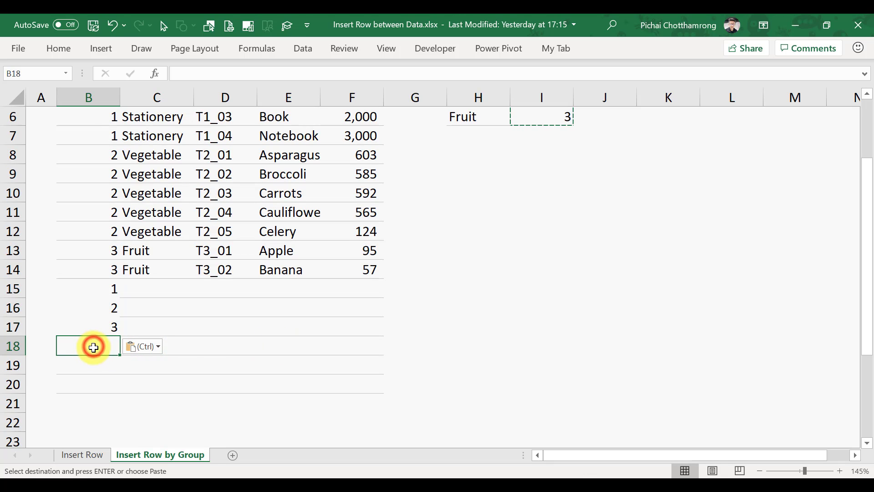
key(ctrl+v)
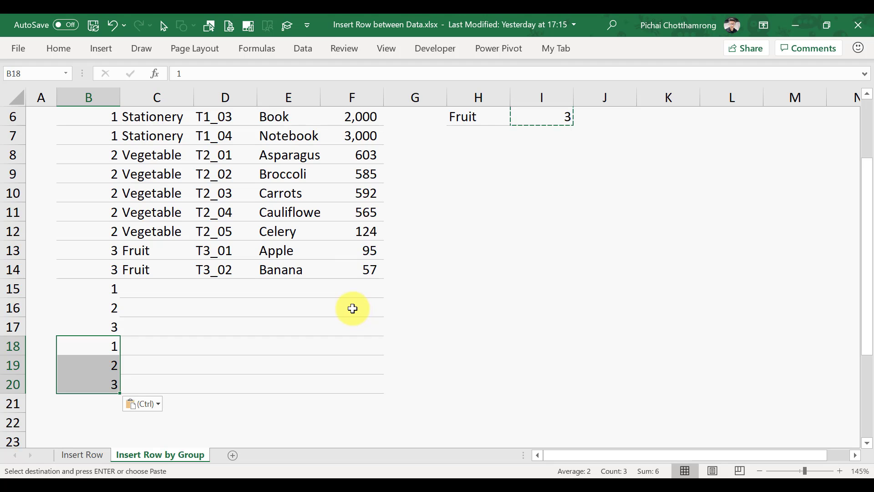
- Sort the list by the Sort column from lowest to highest and review the rows down to row 20
scroll(353, 310, up, 2)
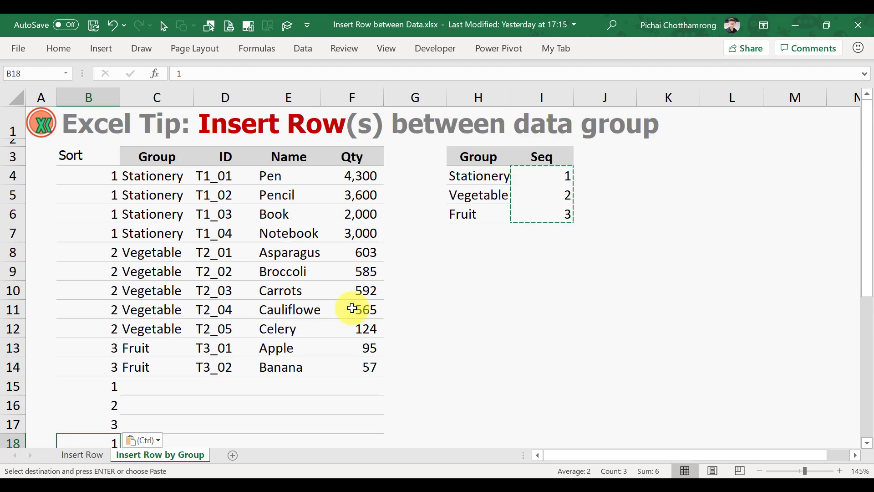
click(98, 178)
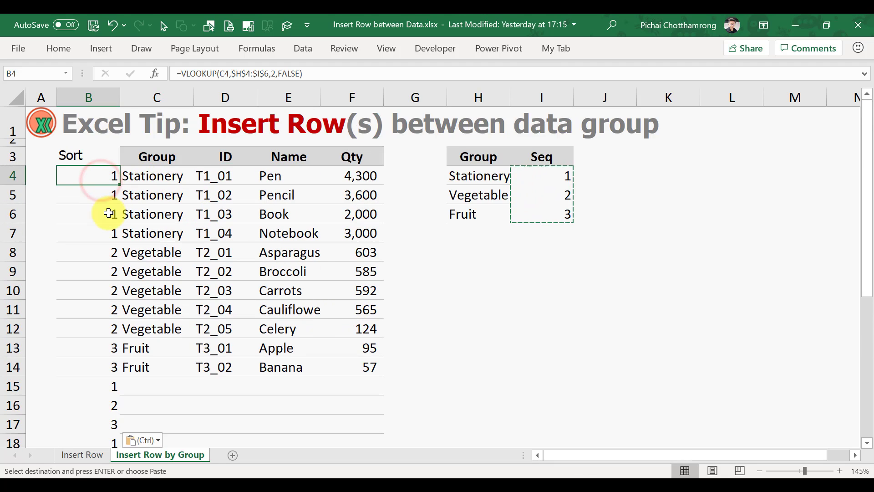
click(74, 156)
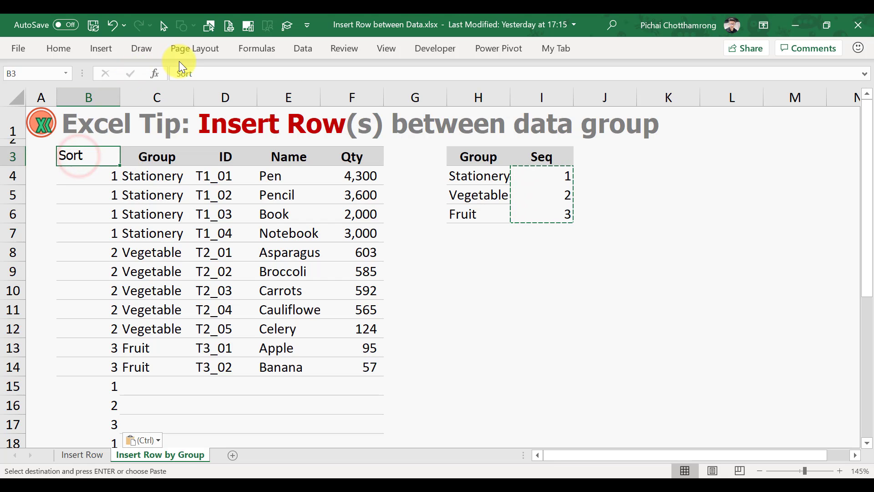
click(303, 46)
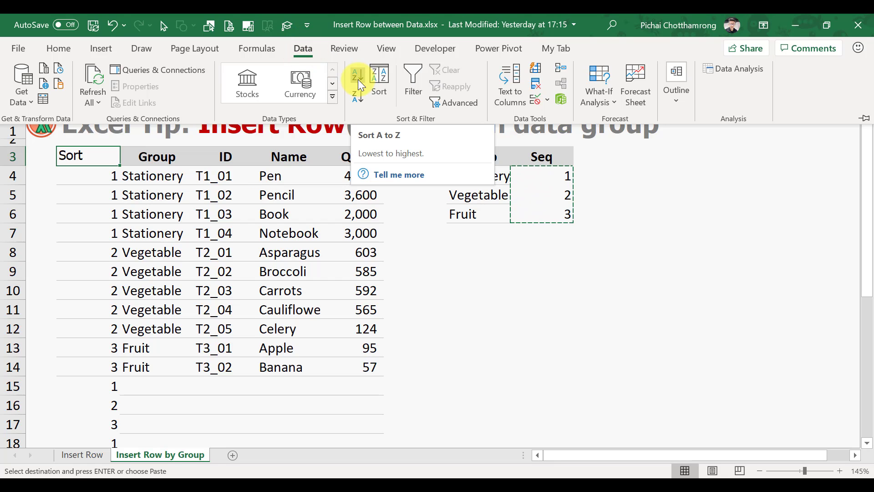
click(358, 80)
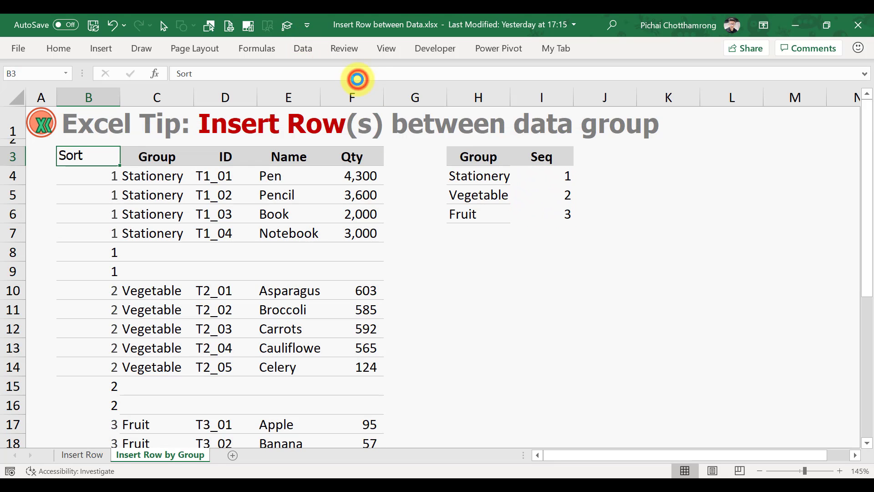
click(289, 211)
scroll(178, 220, down, 3)
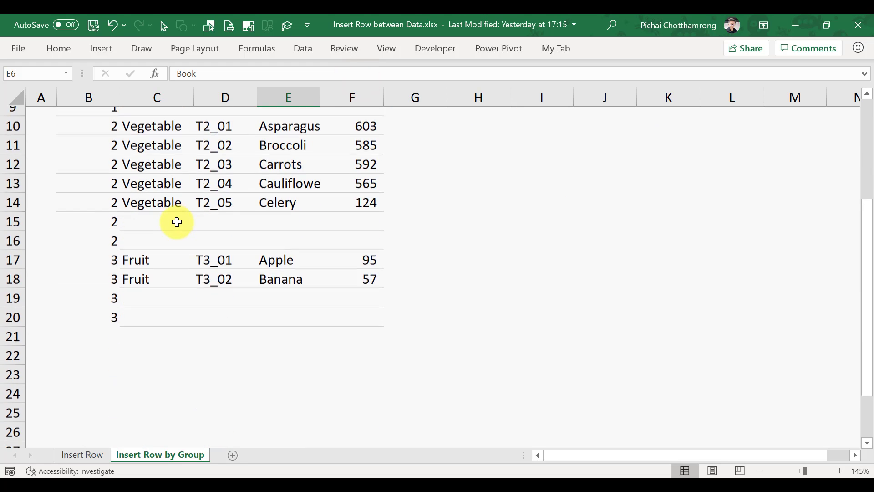
scroll(176, 223, up, 3)
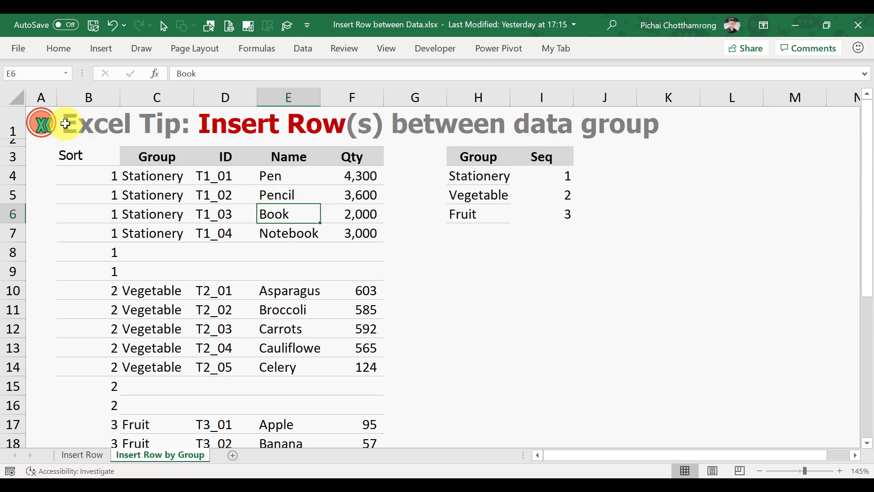
click(52, 130)
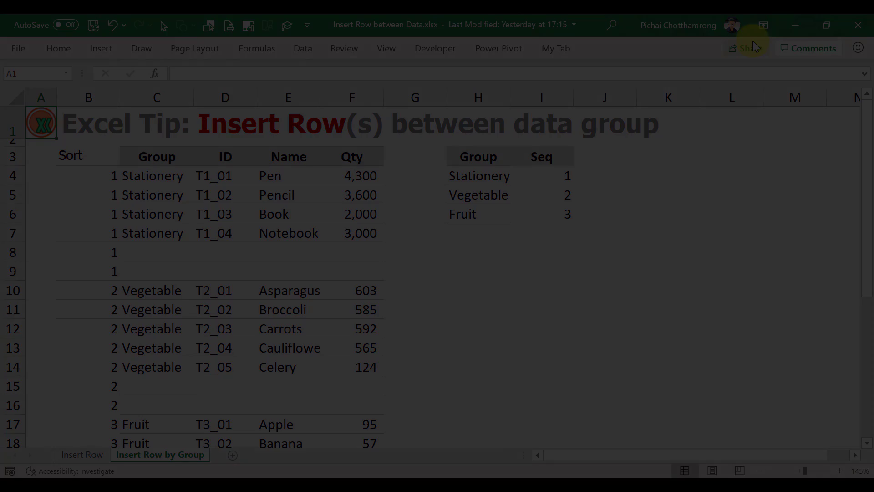